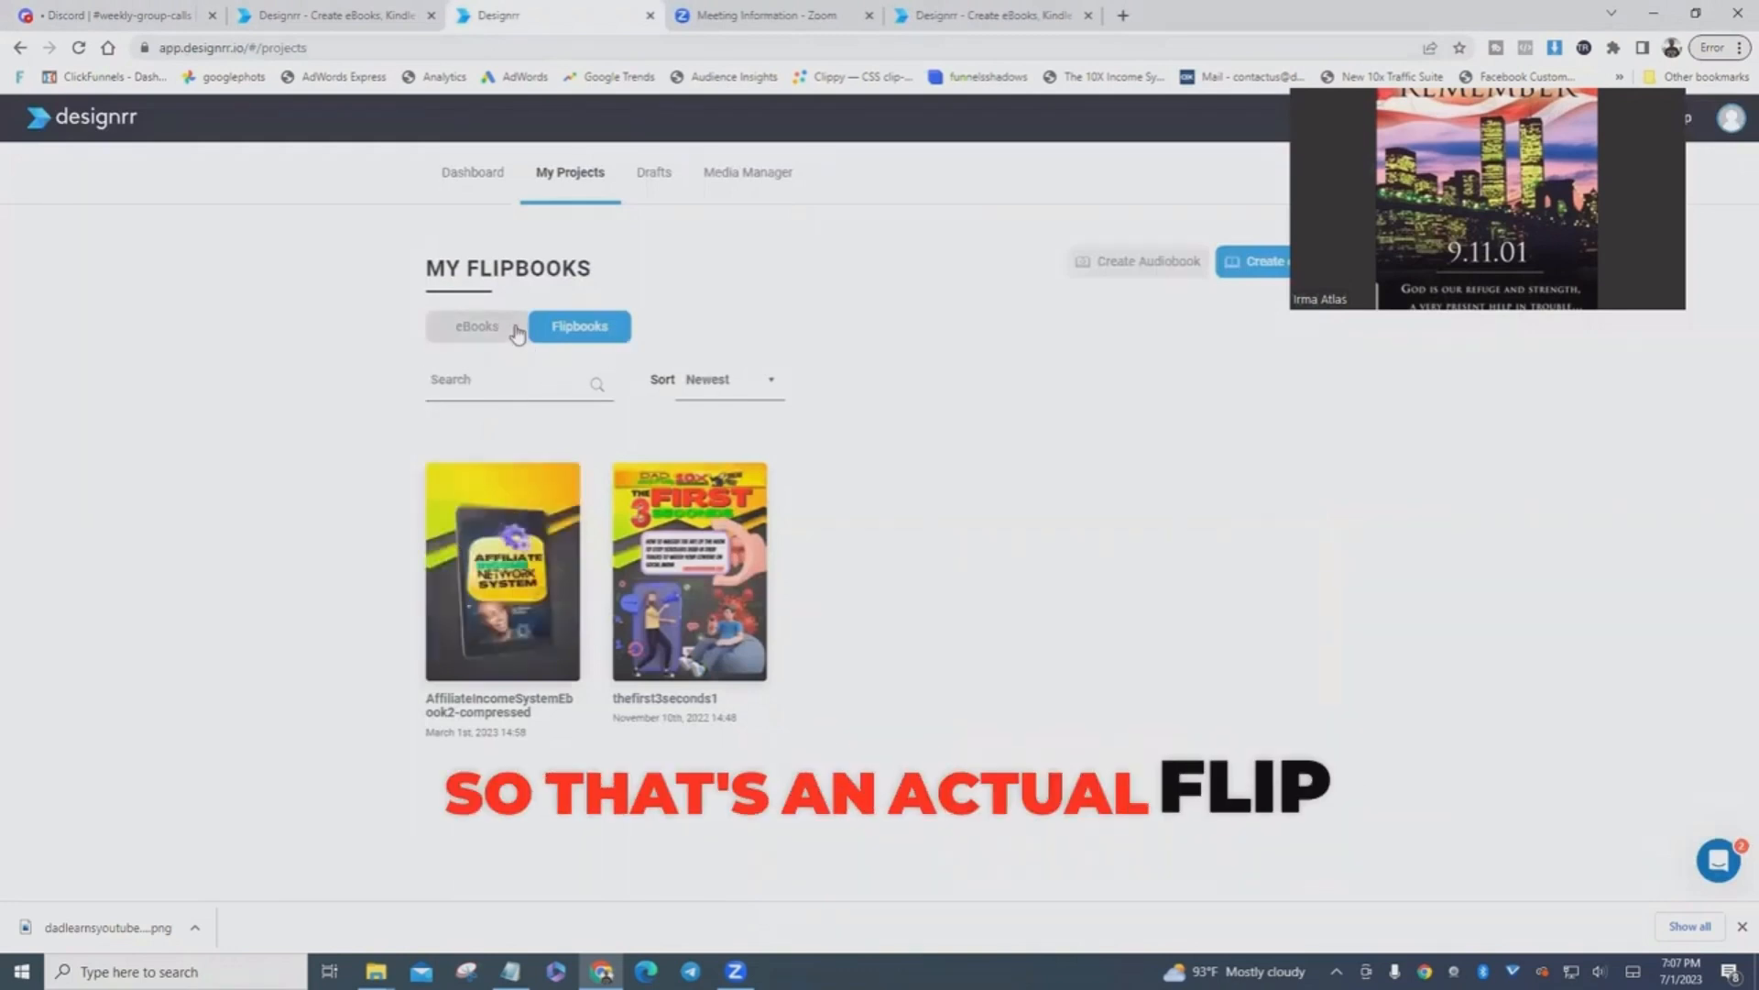
- Go to the dashboard and start a new eBook with the Wordgenie generator
left_click(483, 332)
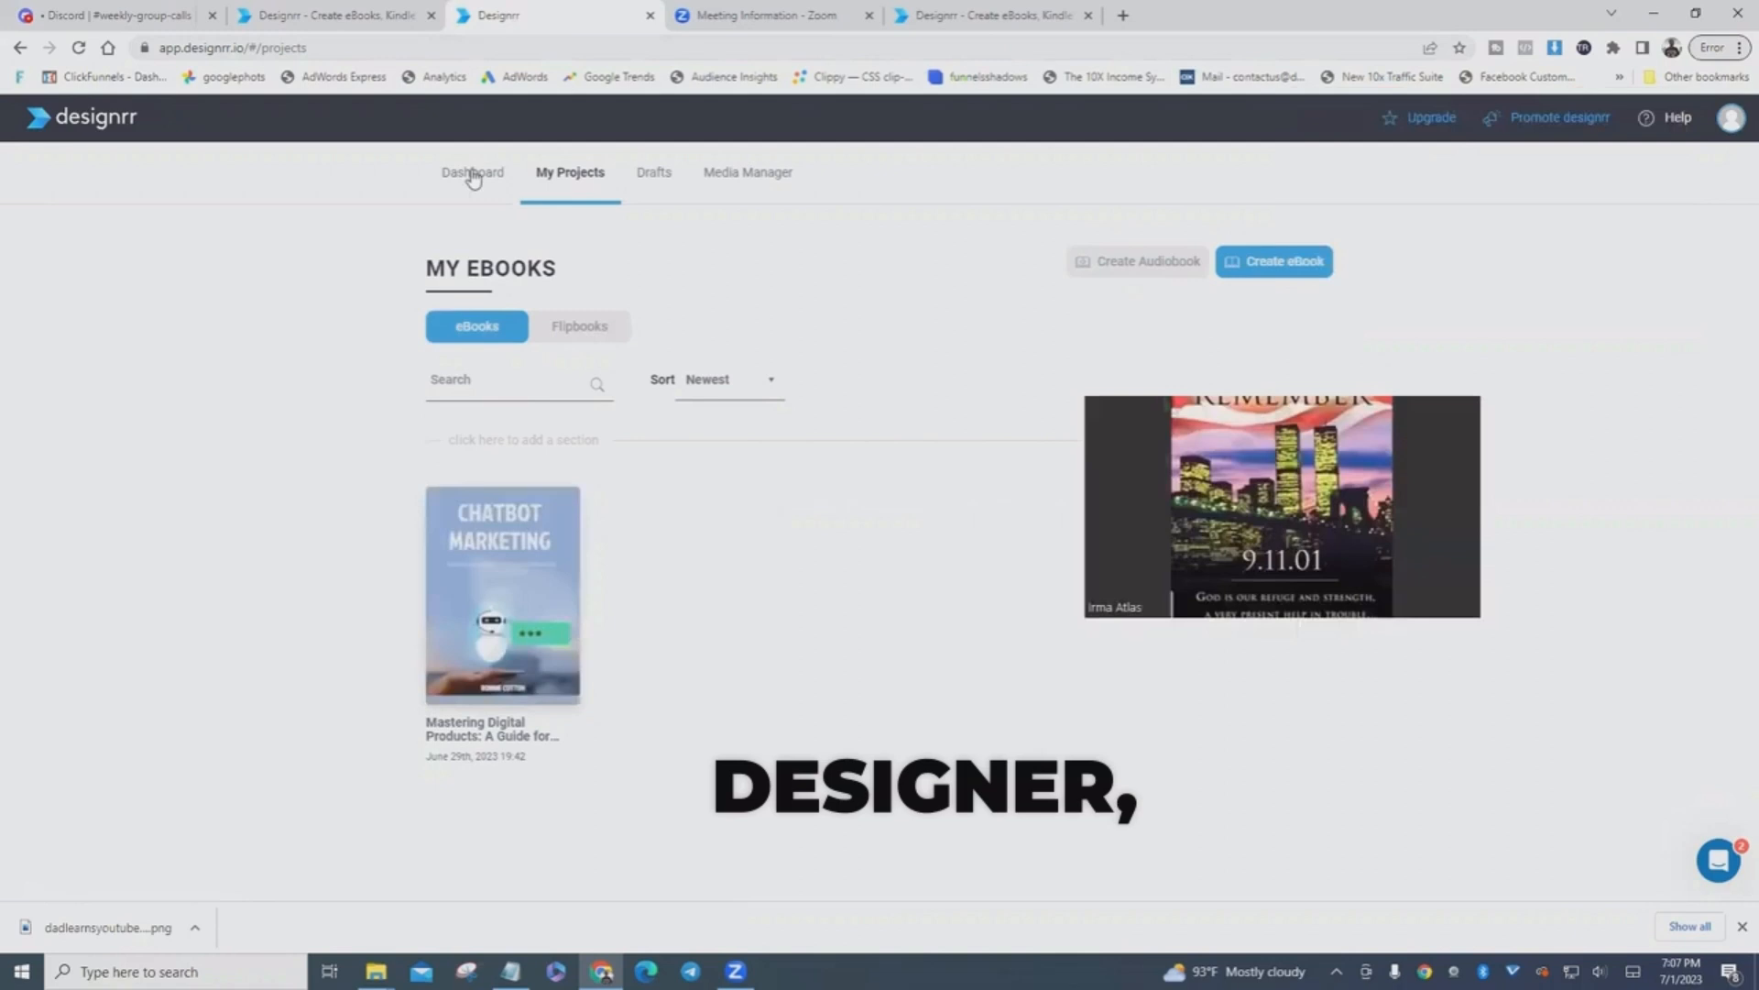
left_click(473, 174)
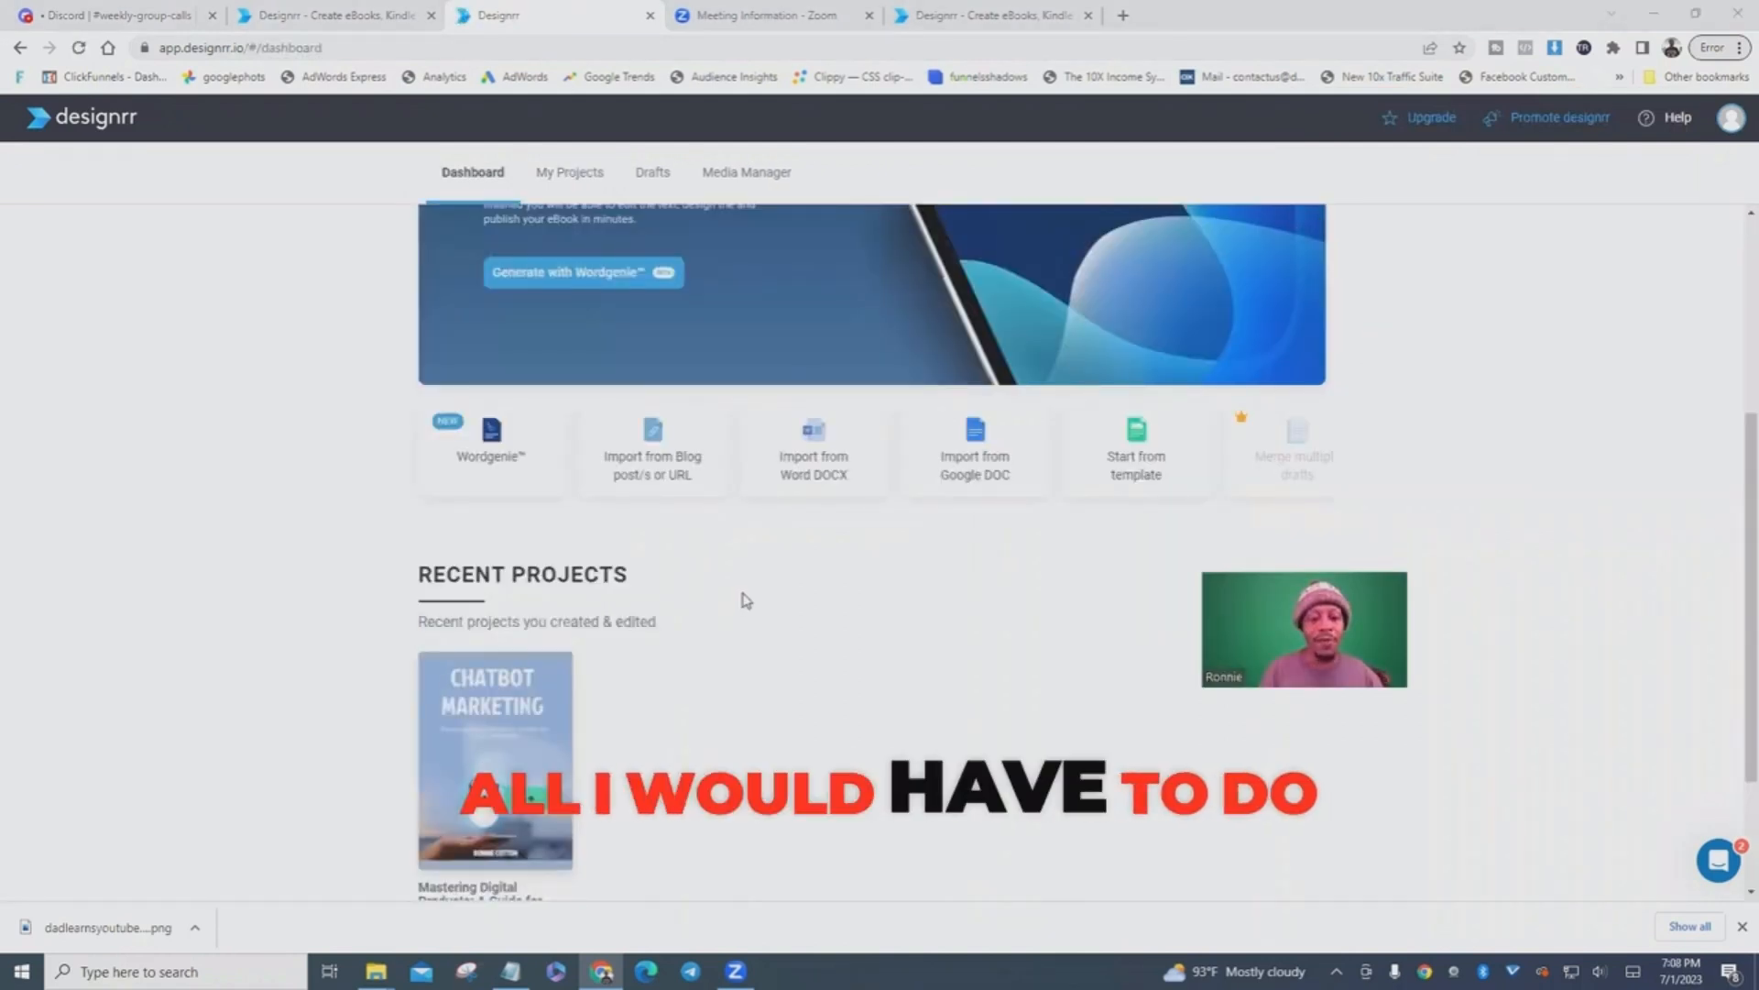
scroll(743, 586, "up", 2)
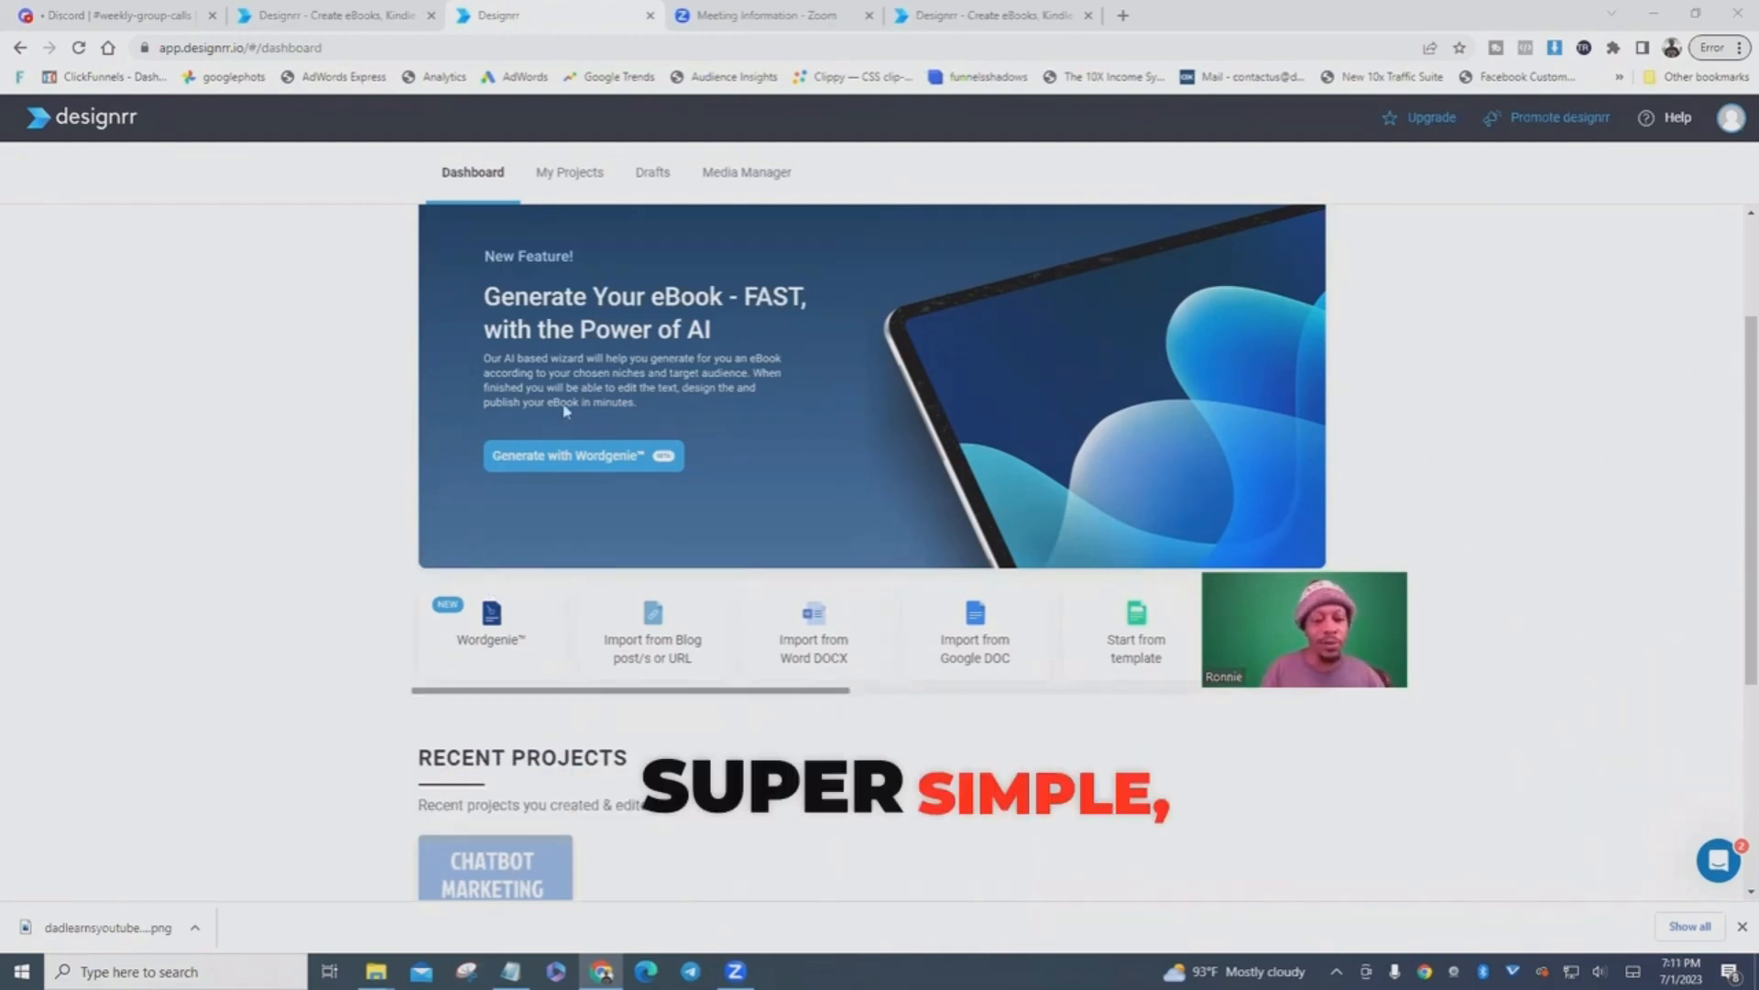
left_click(530, 636)
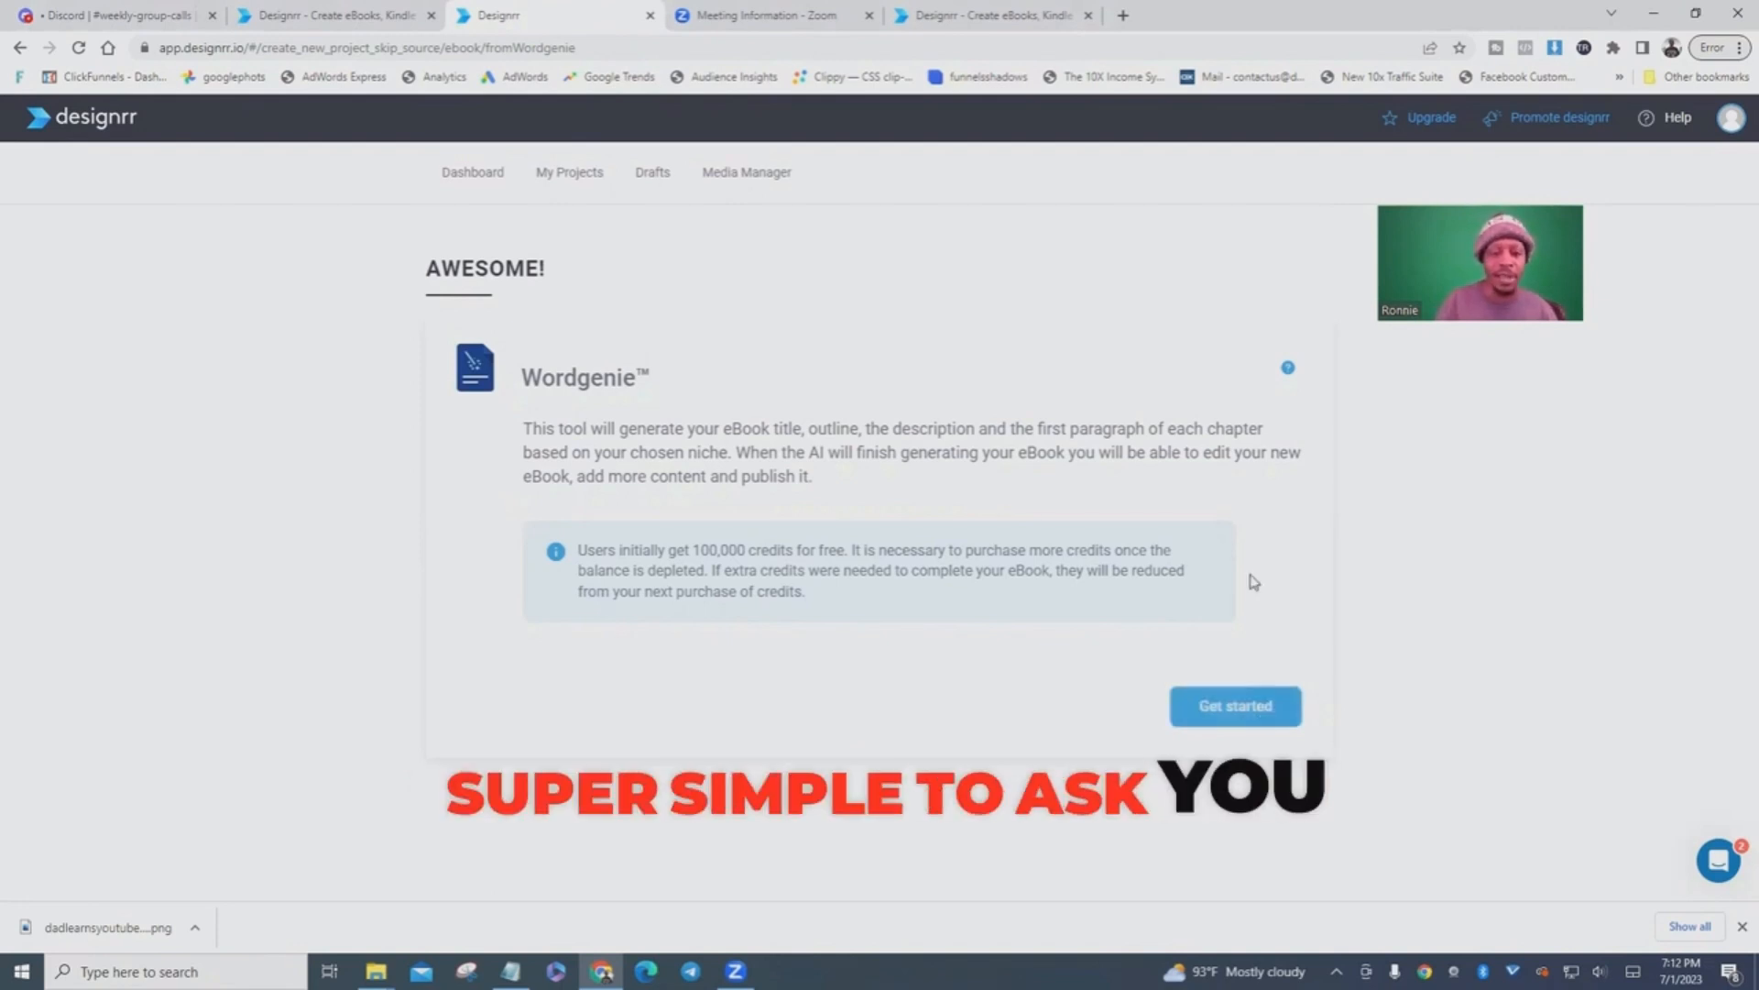
left_click(1239, 699)
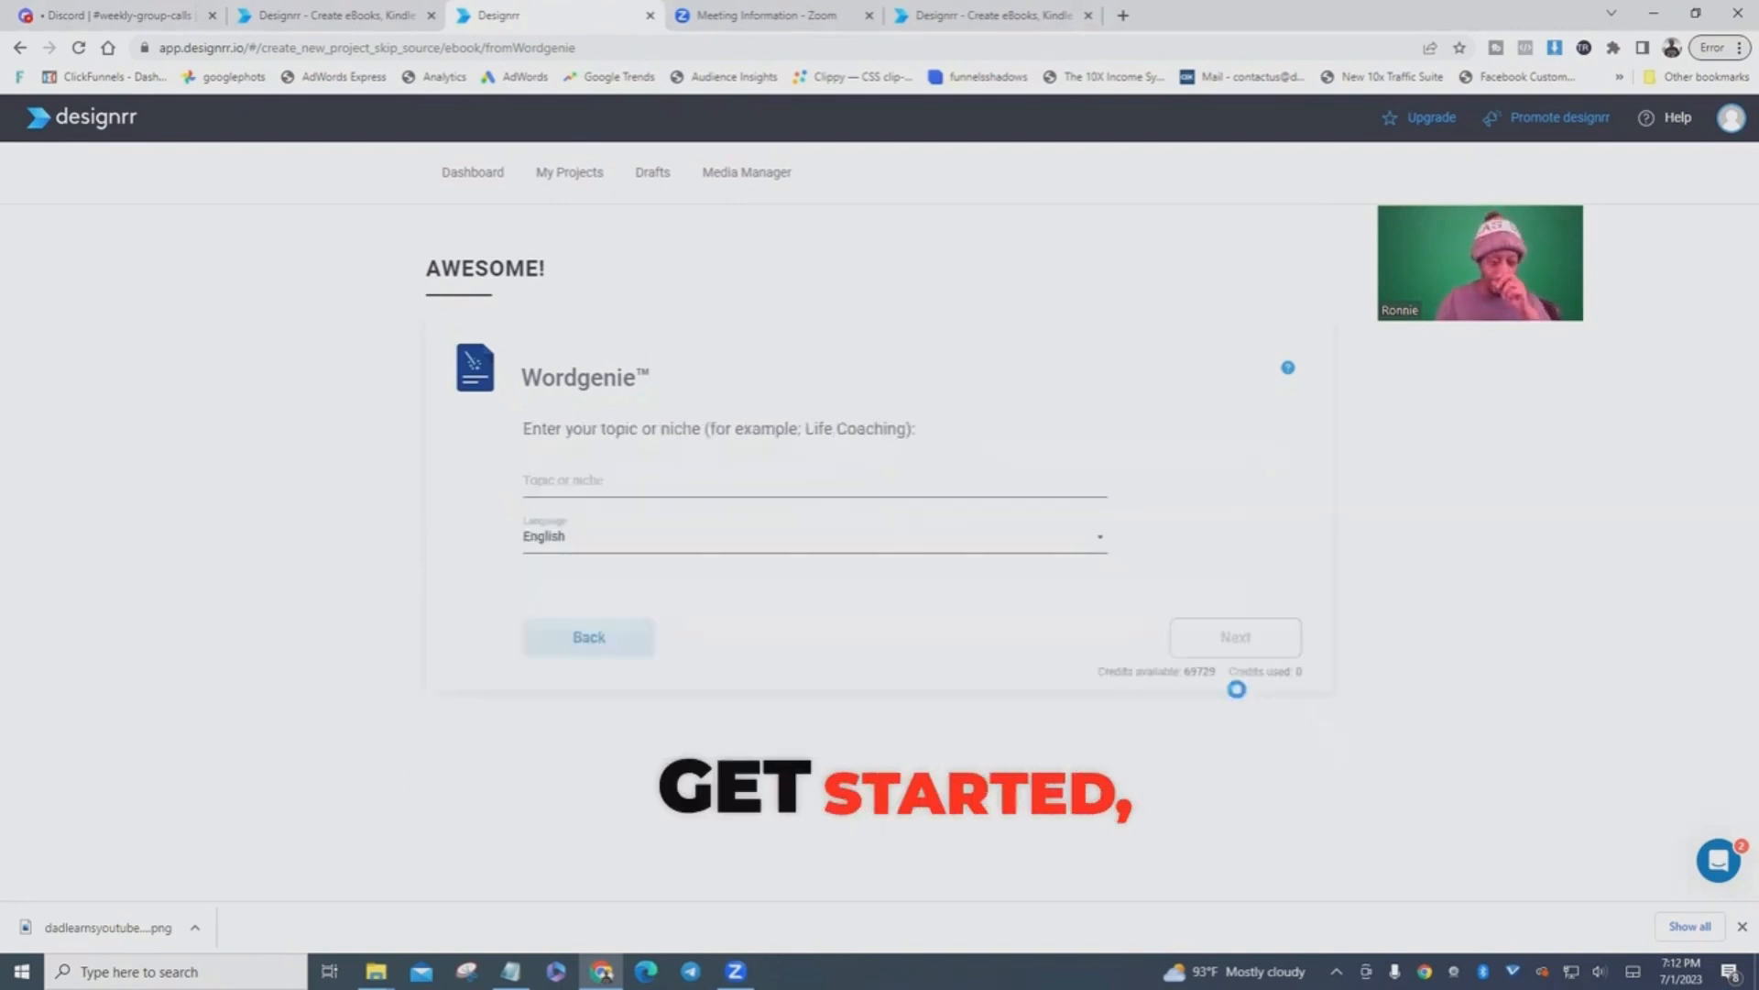
- Enter "how to find a niche" as the eBook's topic, keeping English as the language, and submit it
left_click(608, 480)
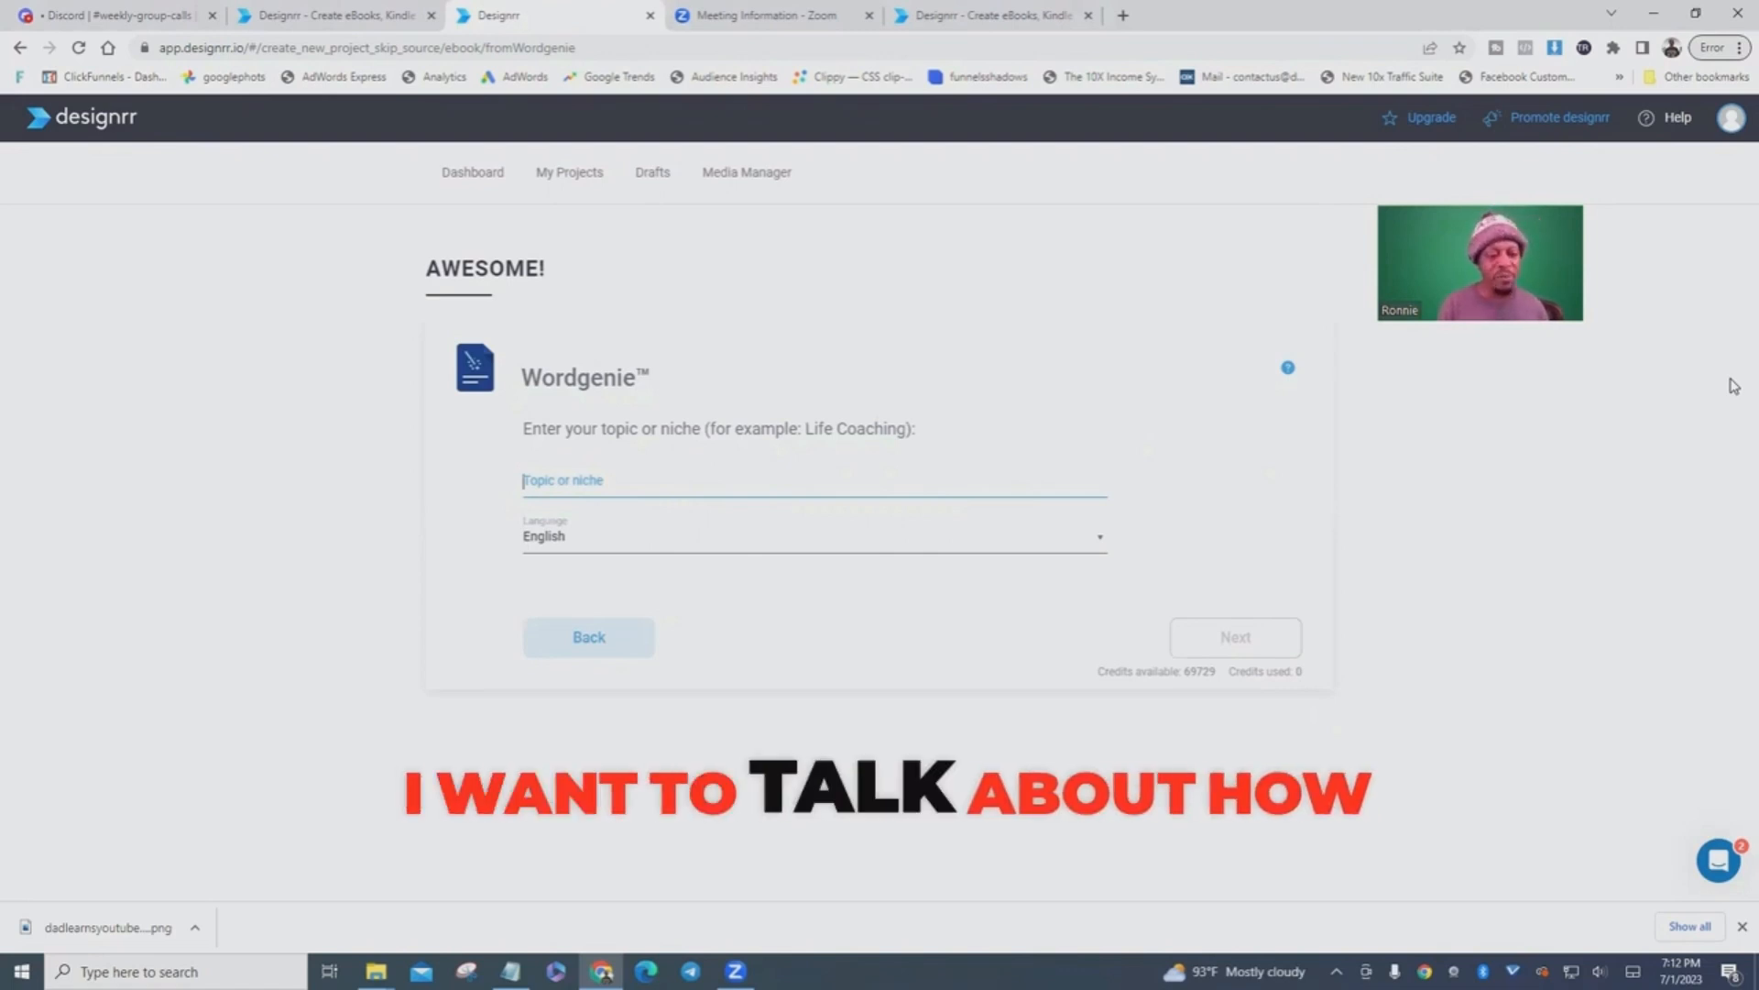
type("how to find")
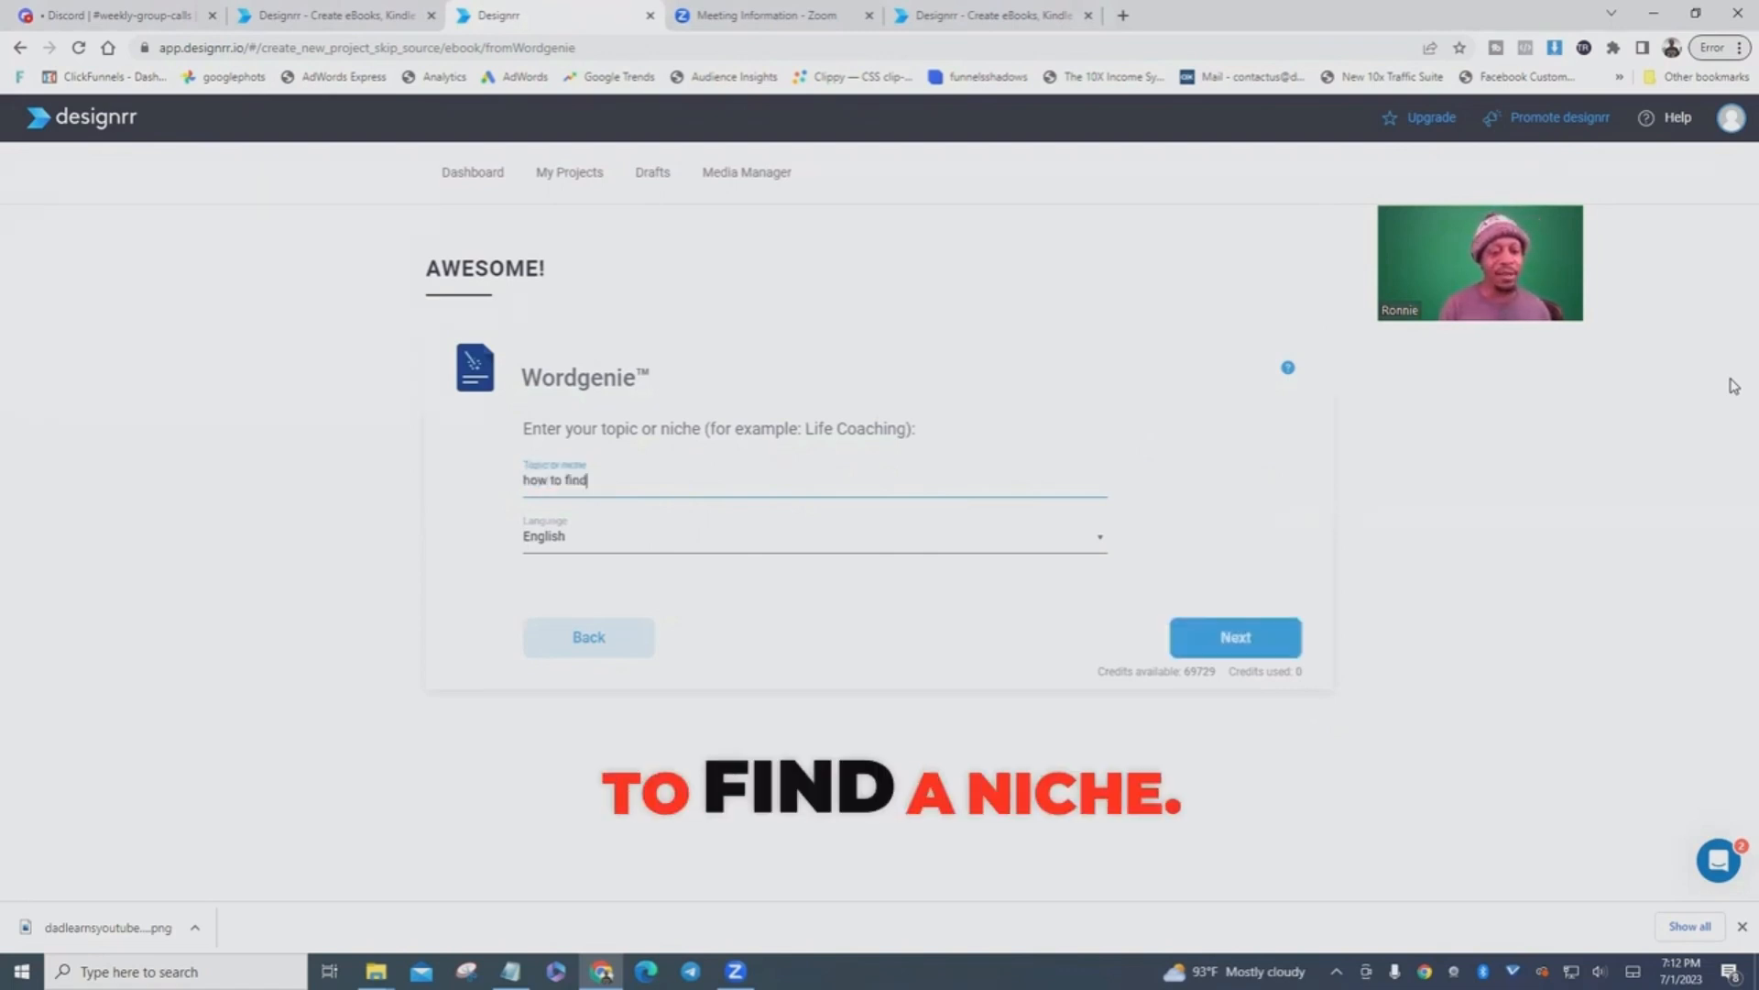
type(" a niche")
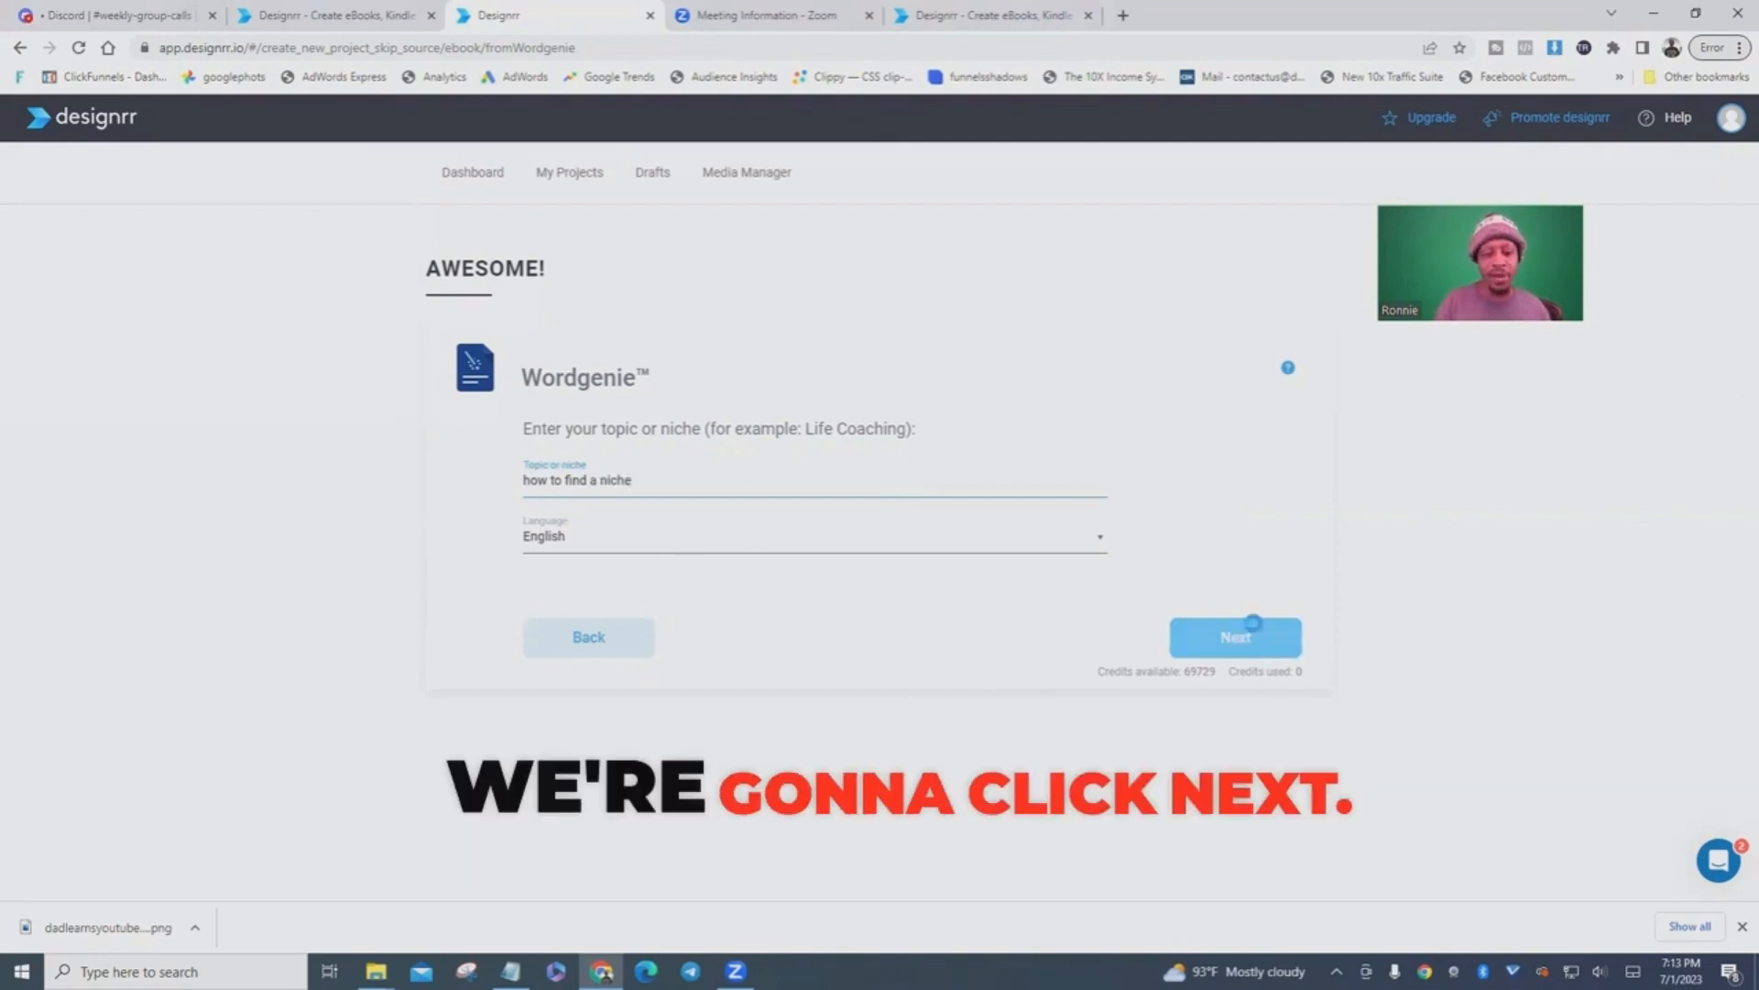
left_click(1253, 635)
- Tag the project with Digital Marketing, Business Development / Sales, Advertising and E-Commerce, and continue to the sub-niches
left_click(616, 651)
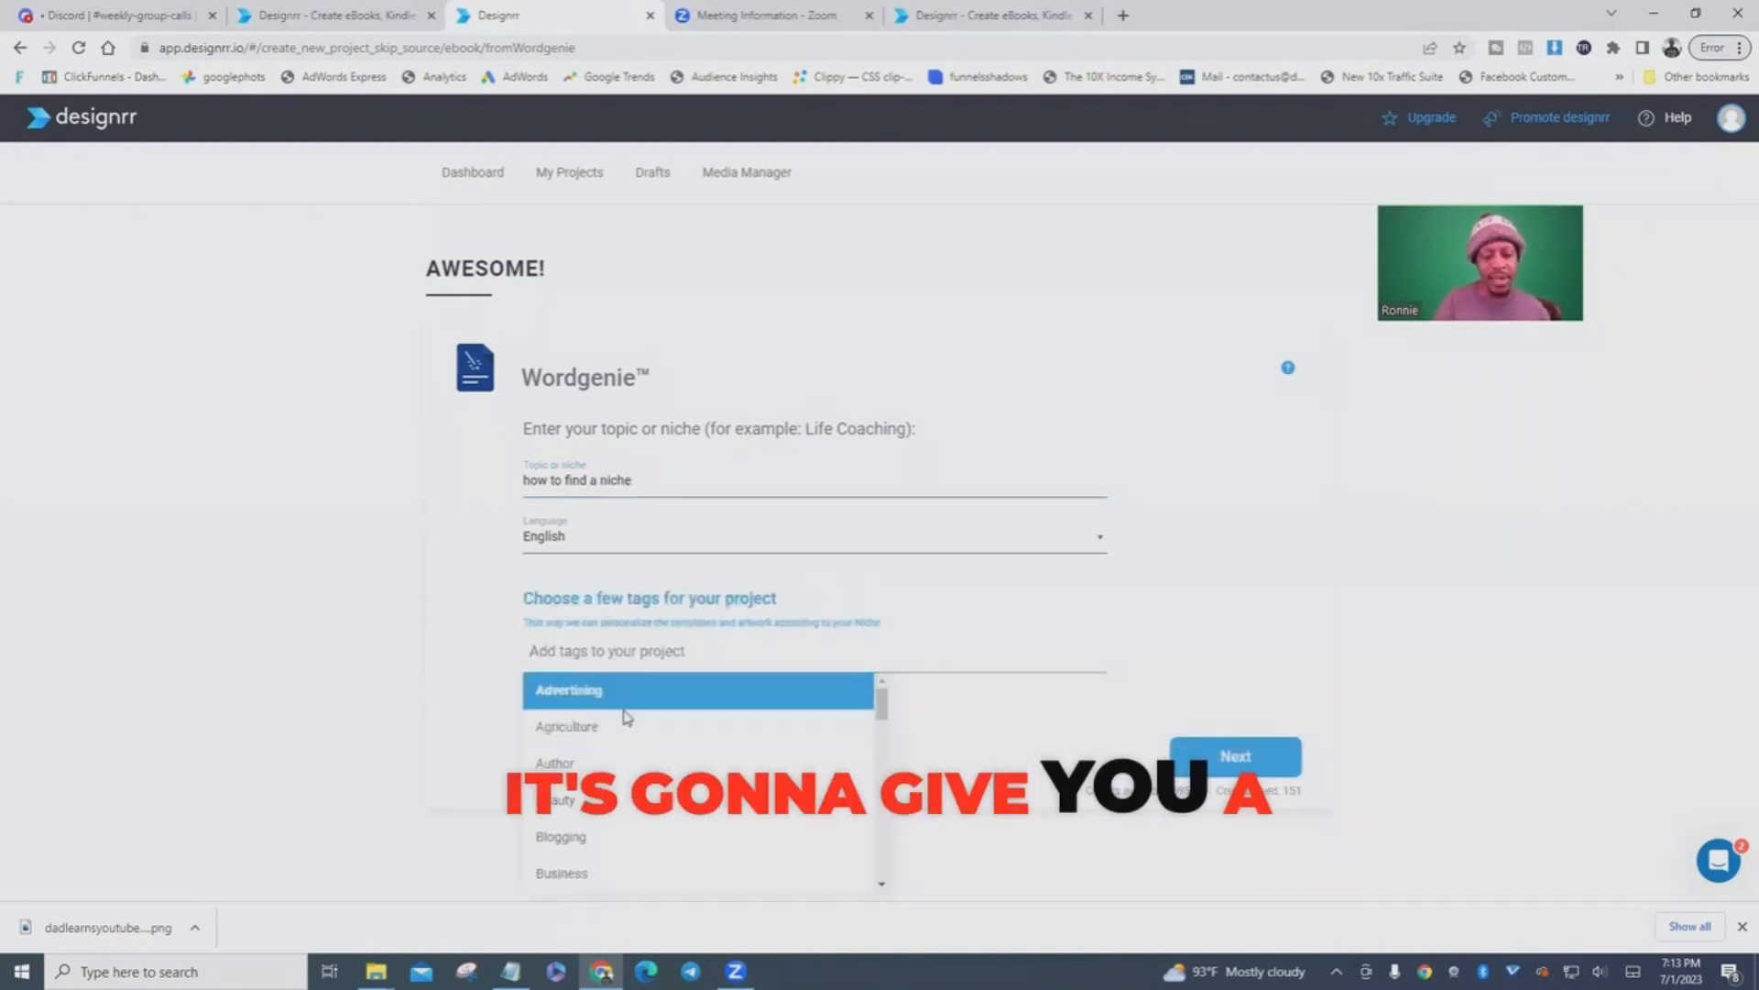
scroll(667, 775, "down", 3)
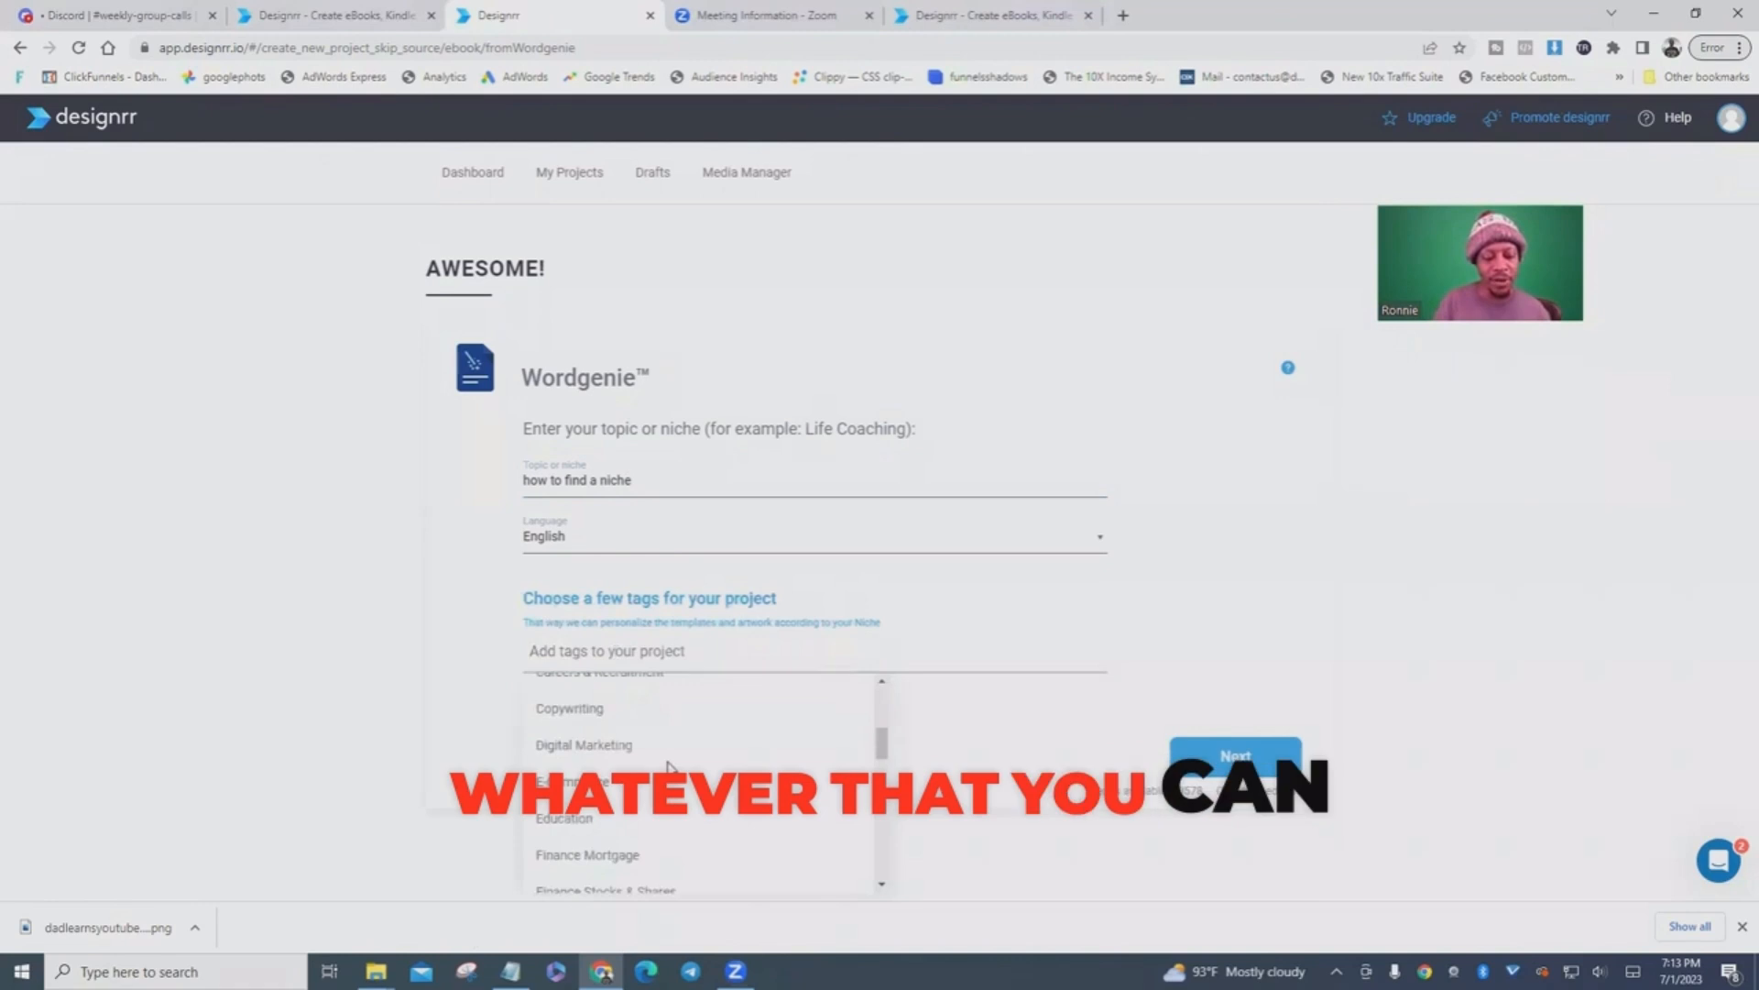
scroll(664, 762, "up", 5)
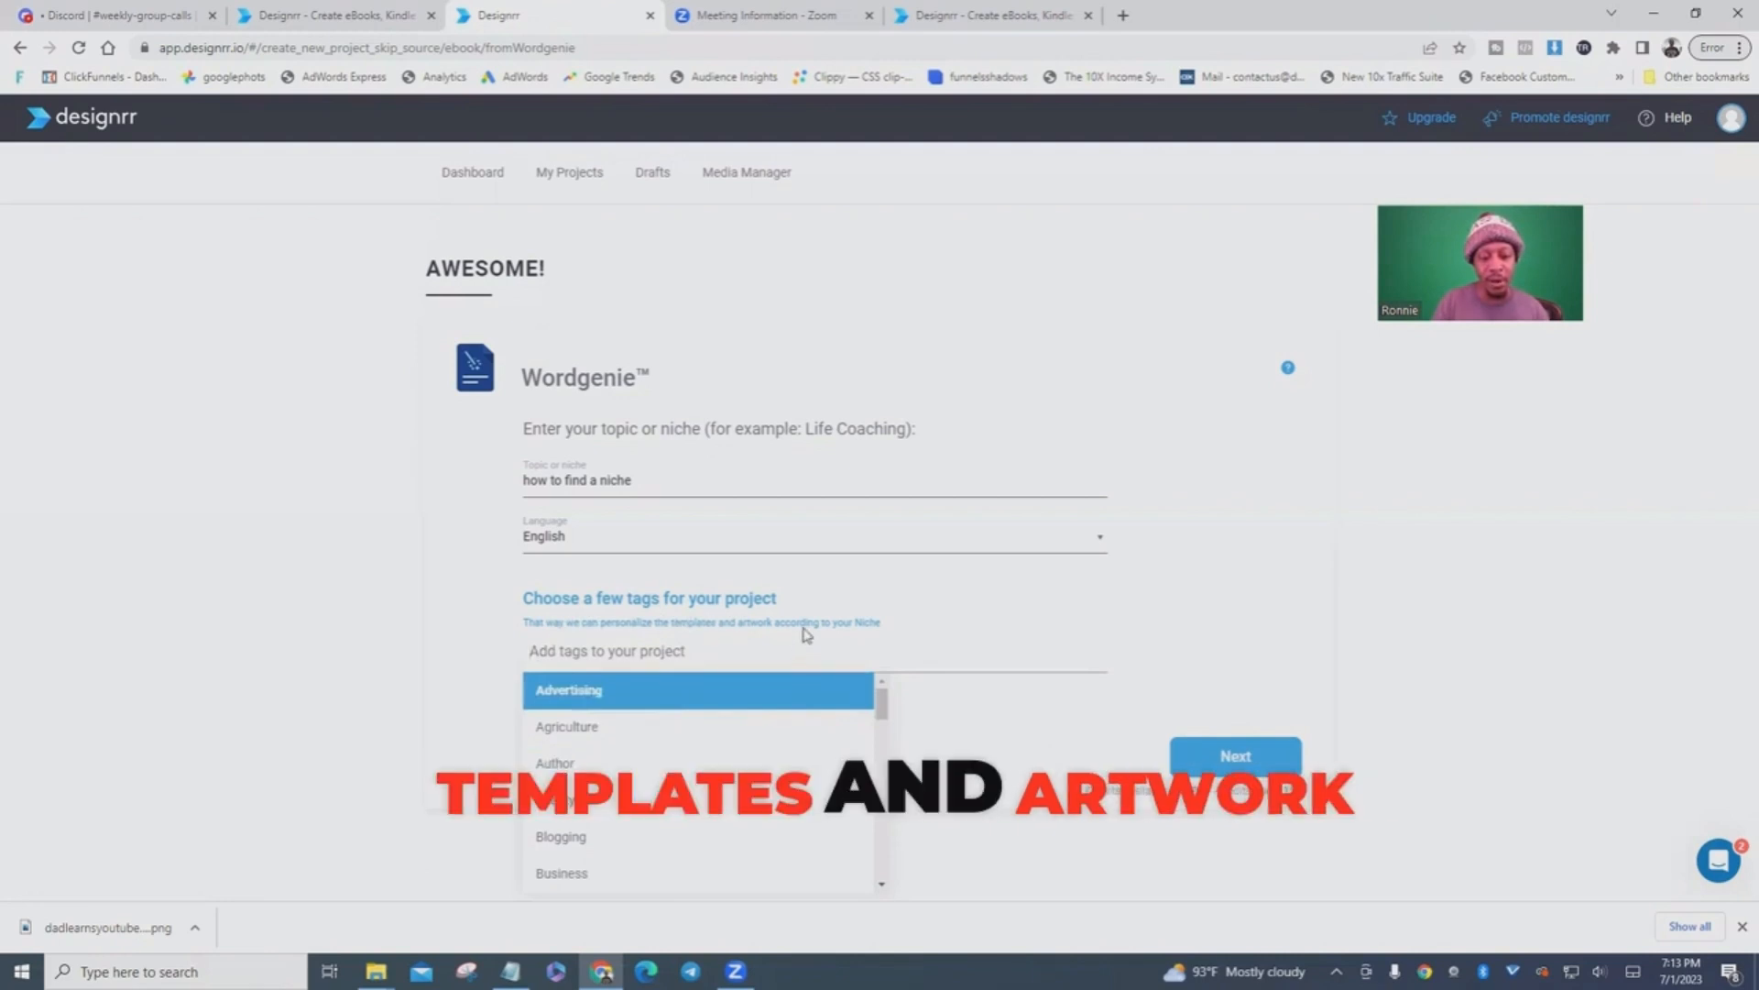
scroll(696, 749, "down", 3)
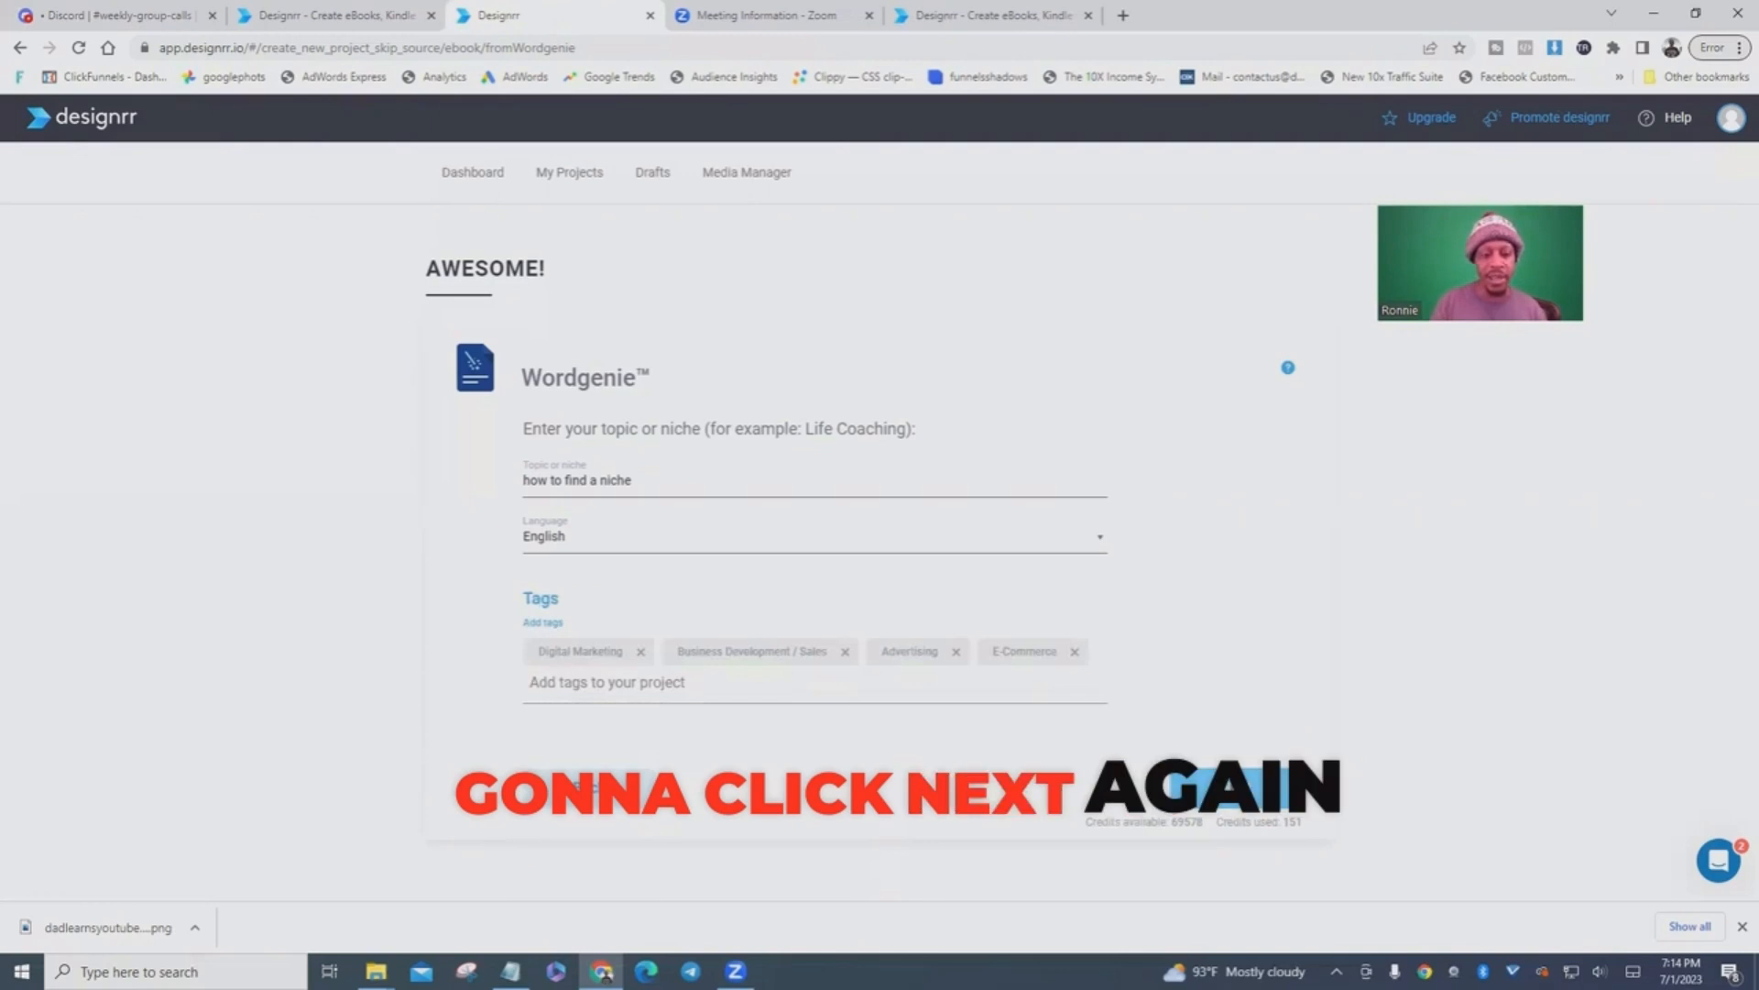
left_click(1235, 788)
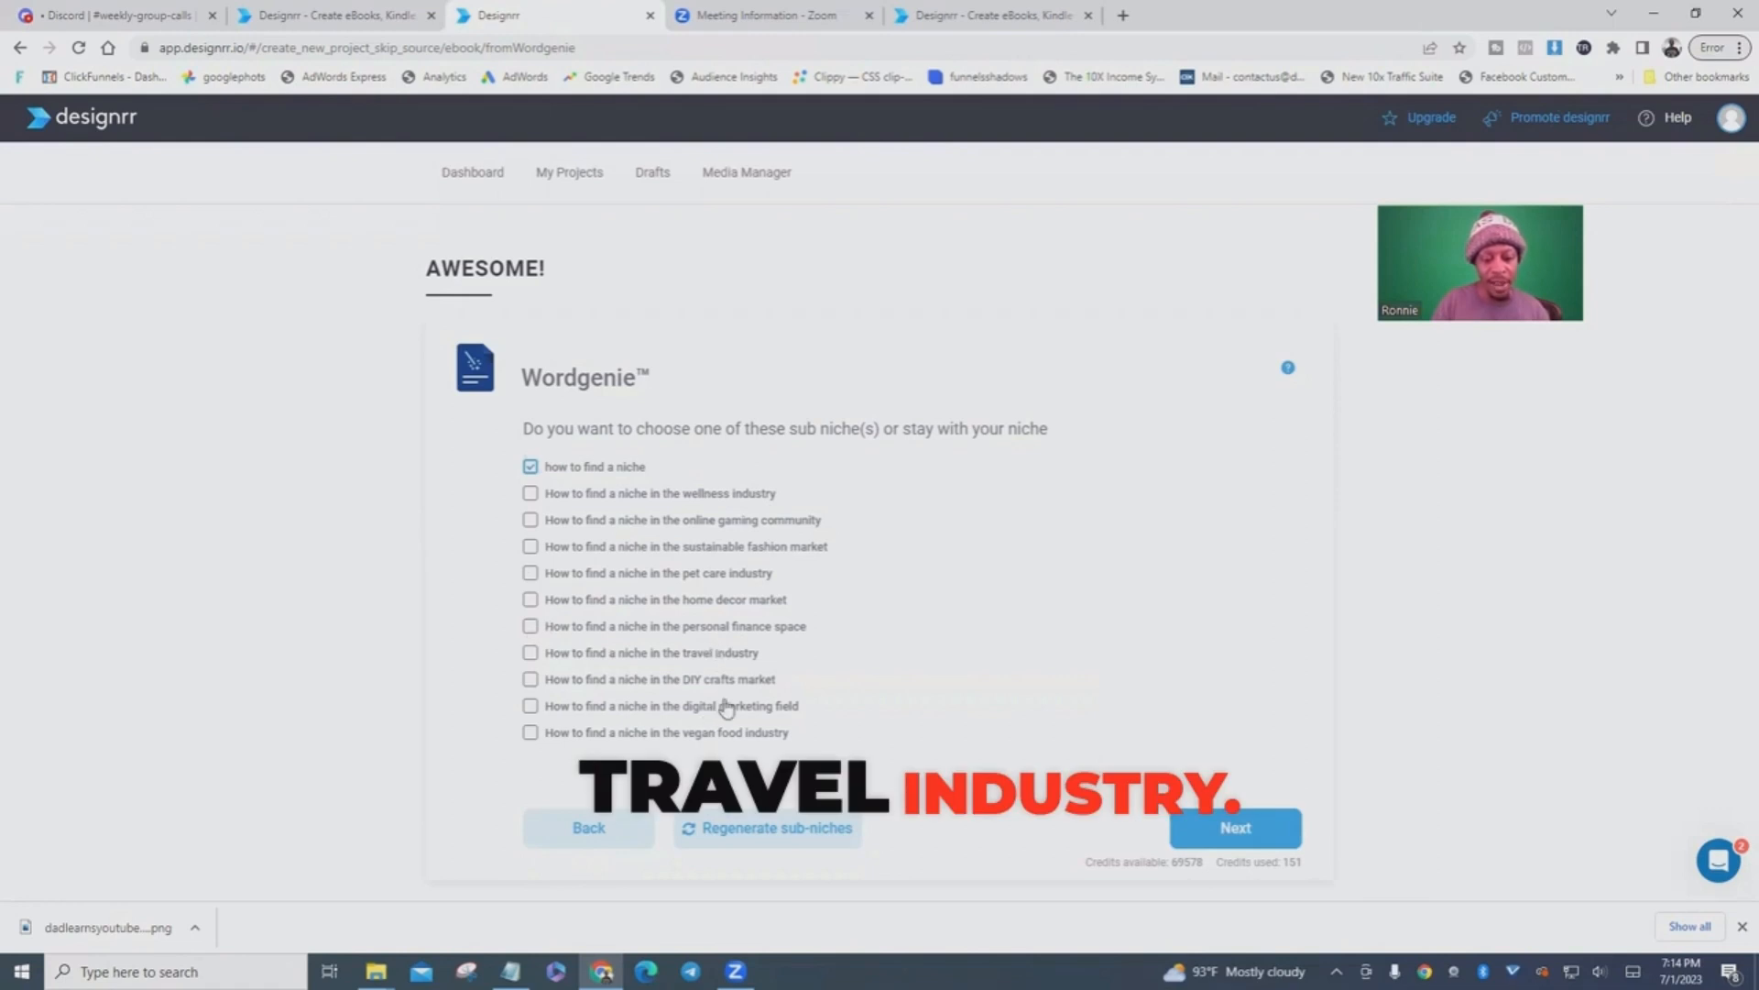
- Add the sub-niche "How to find a niche in the digital marketing field" and set the audience to "digital marketers, small business owners"
left_click(530, 706)
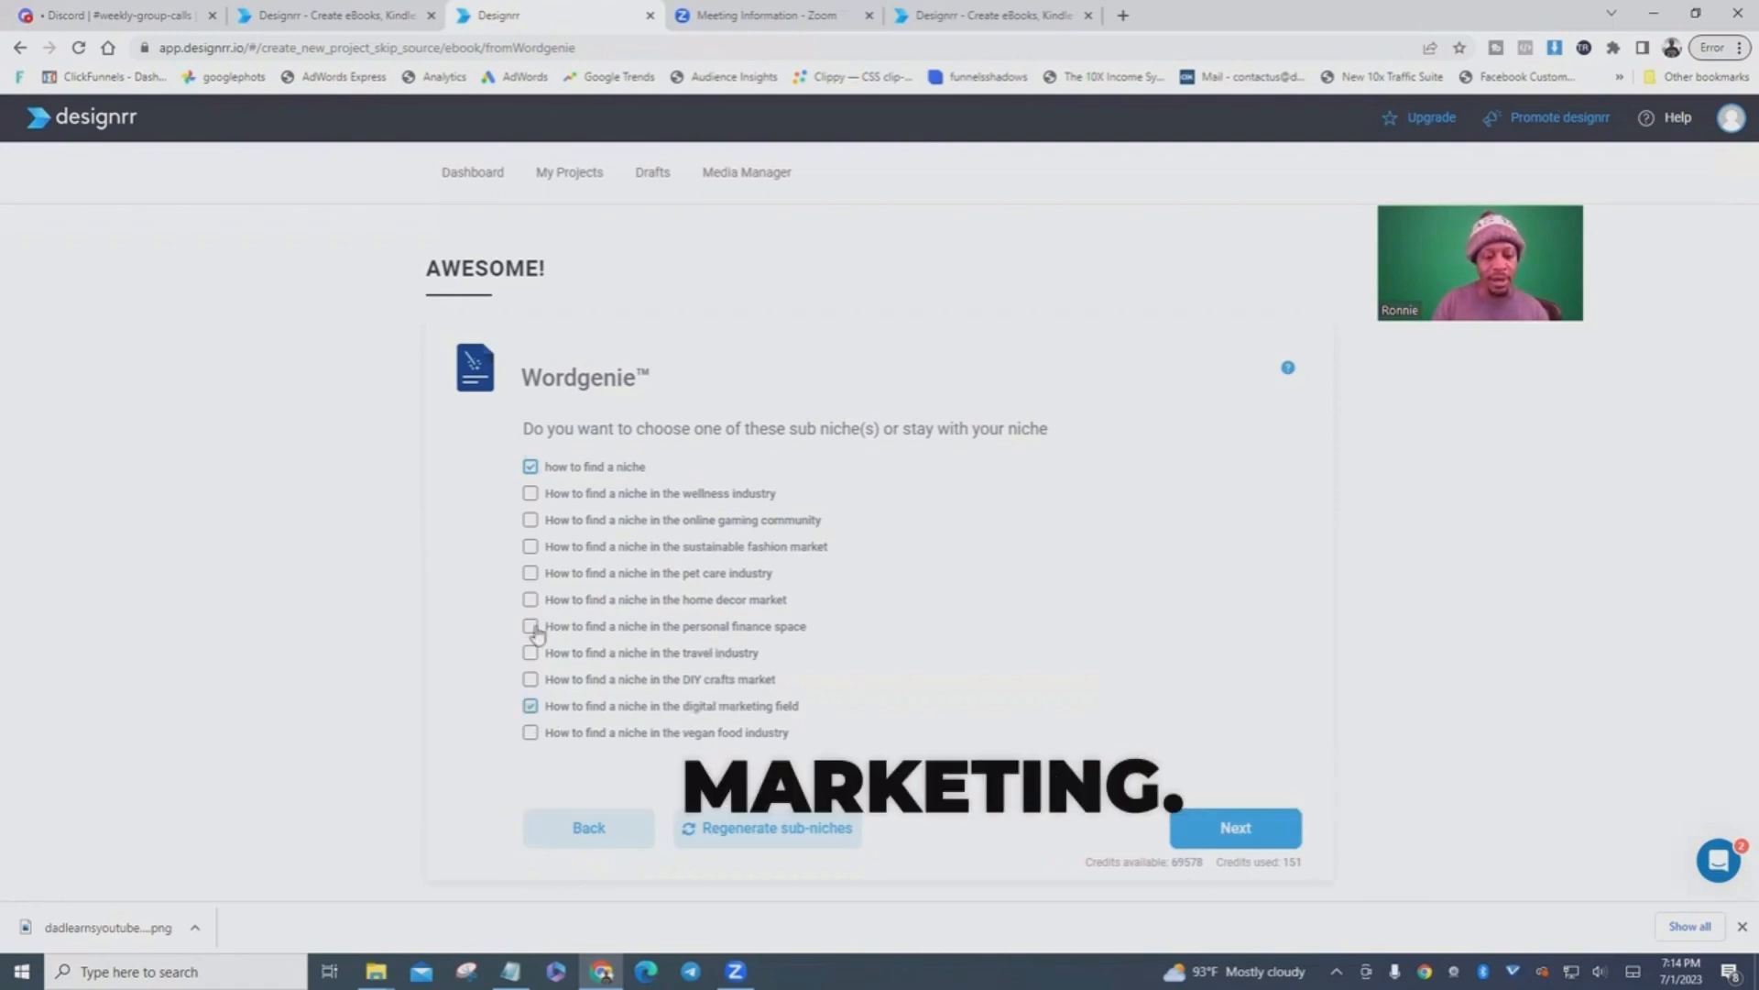
left_click(1235, 828)
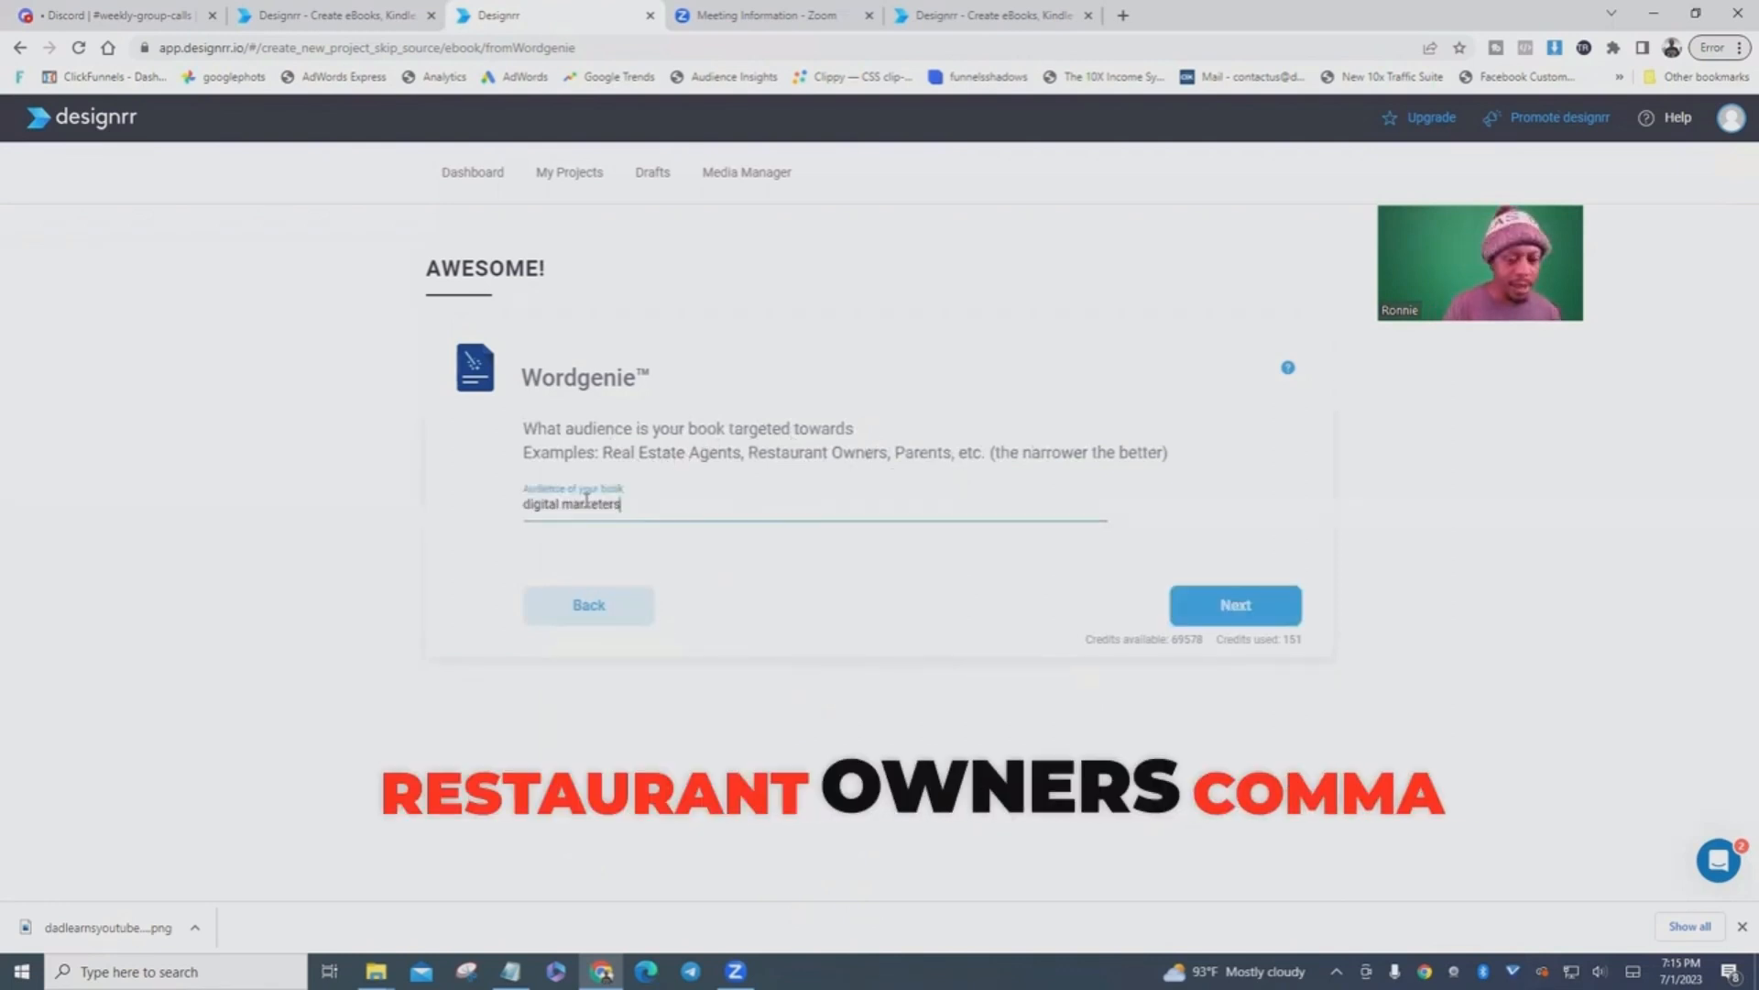
type(", small business owners")
left_click(1237, 607)
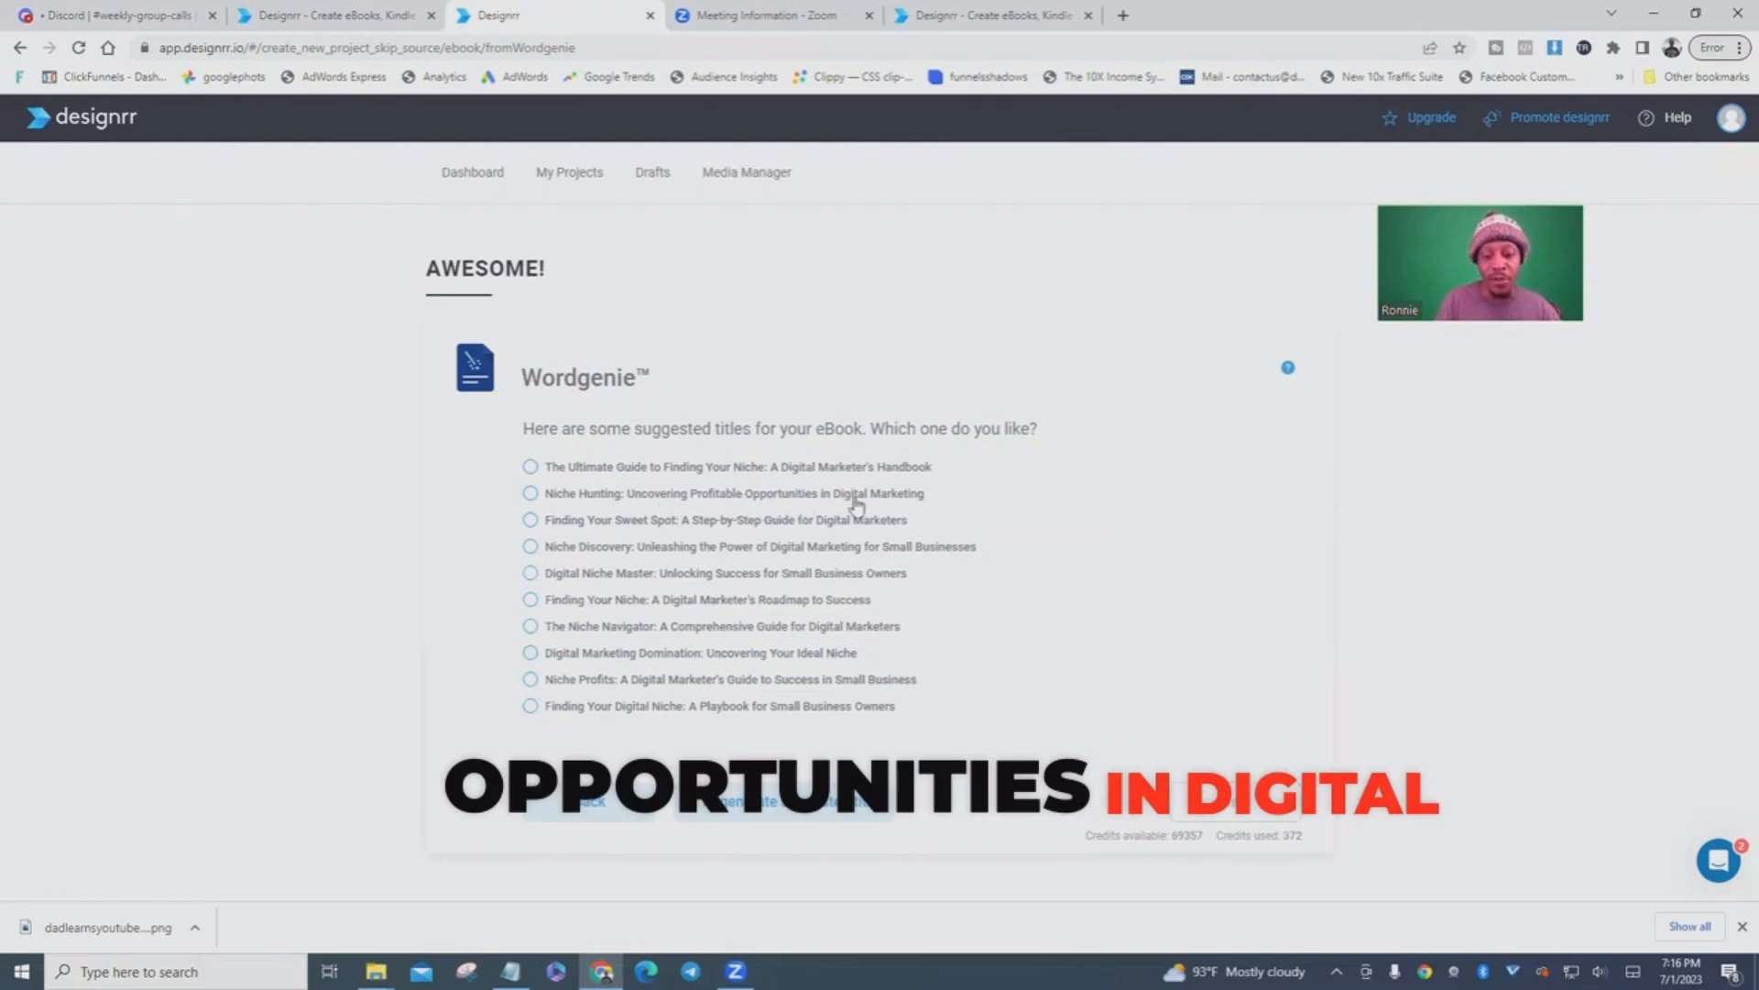
- Choose the title "Niche Hunting: Uncovering Profitable Opportunities in Digital Marketing" and continue to the suggested outline
left_click(530, 493)
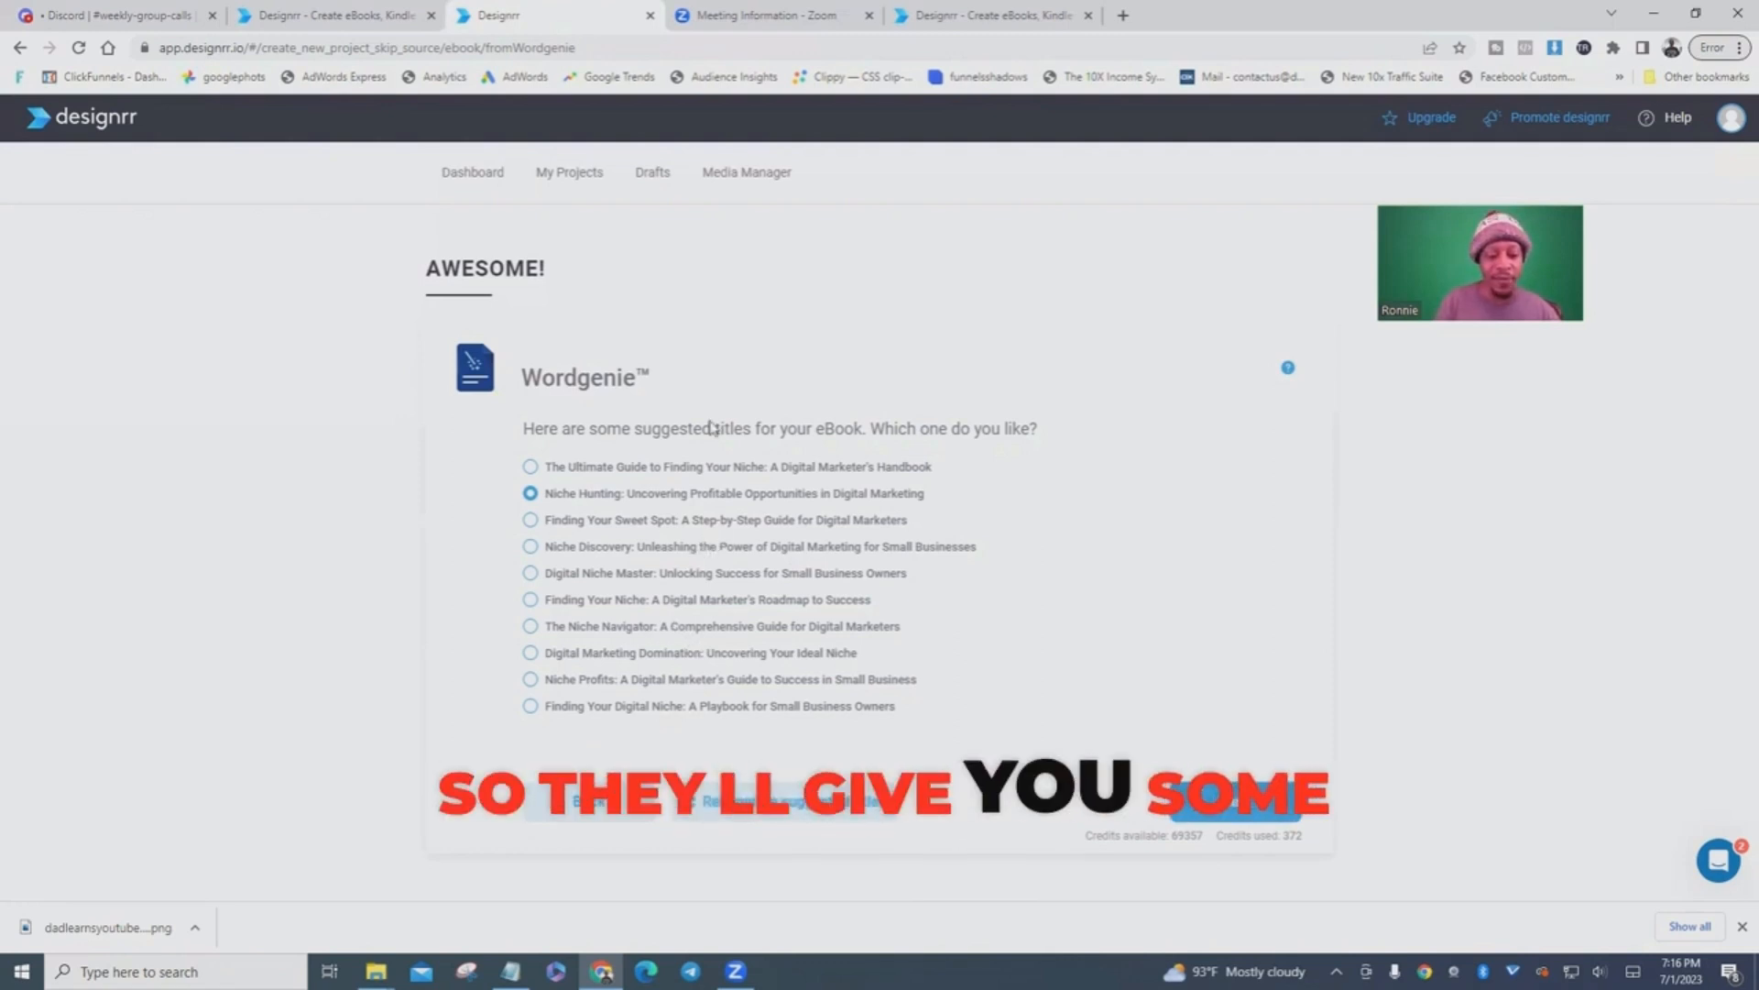
left_click(1234, 811)
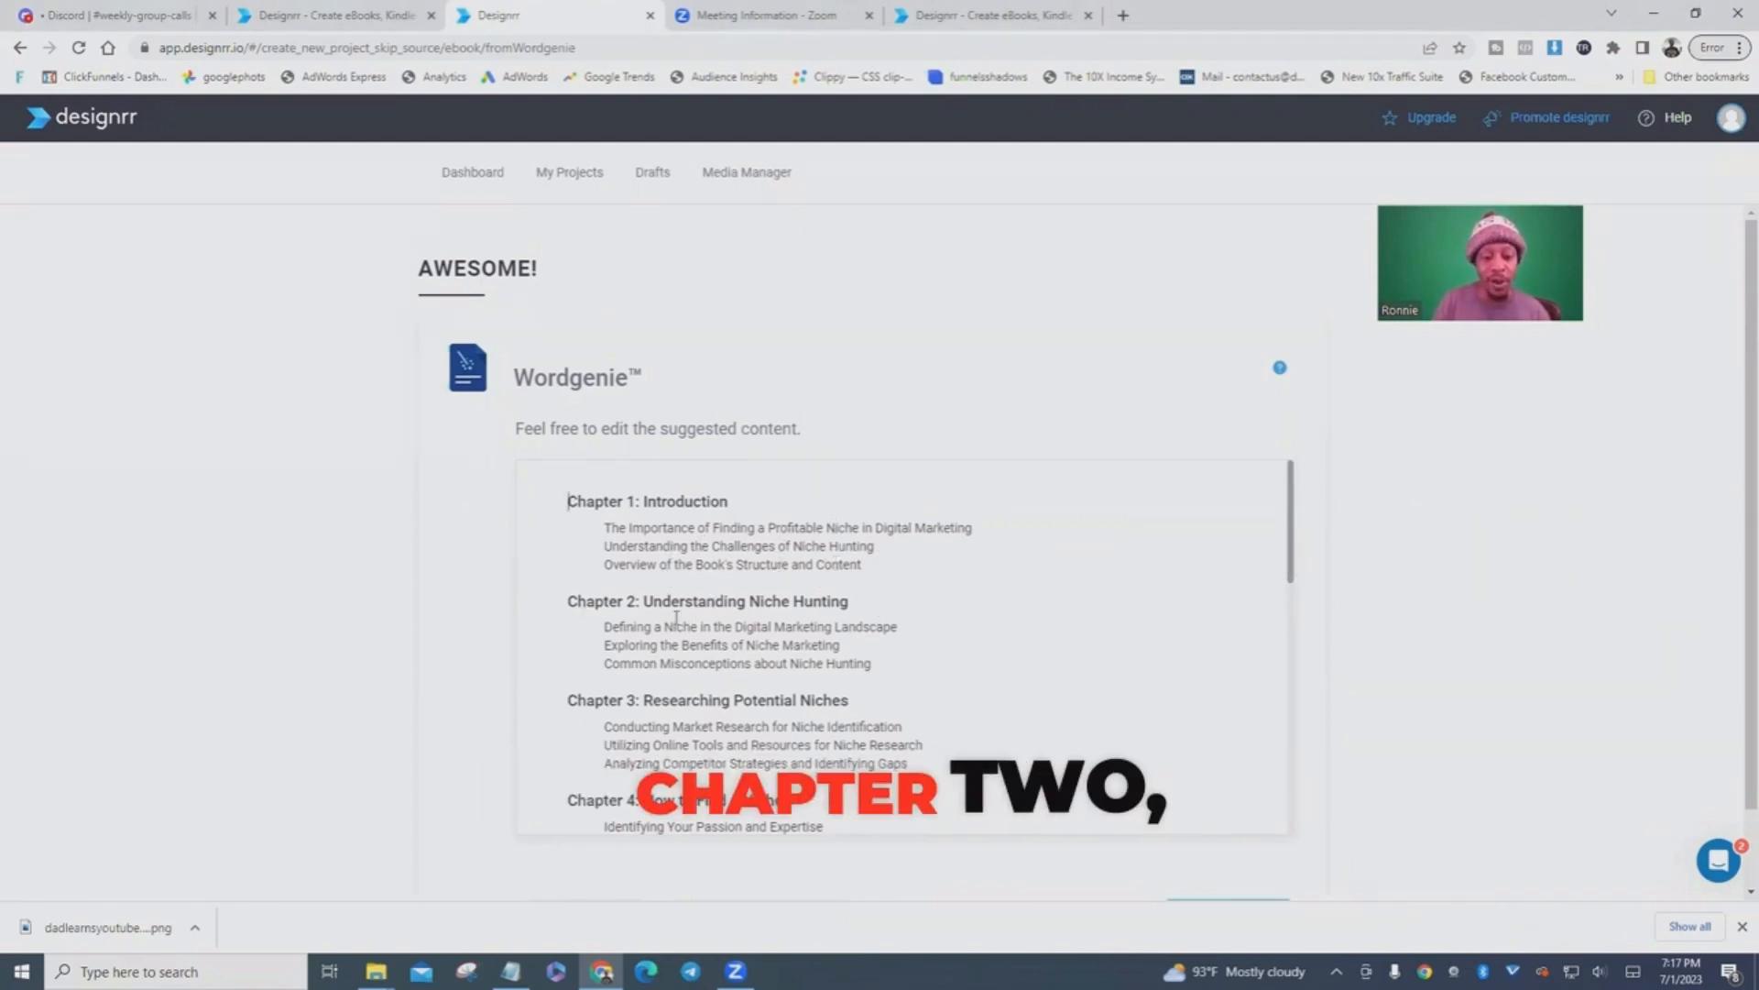
- Review the suggested chapter outline from the introduction through to the conclusion
scroll(682, 604, "down", 2)
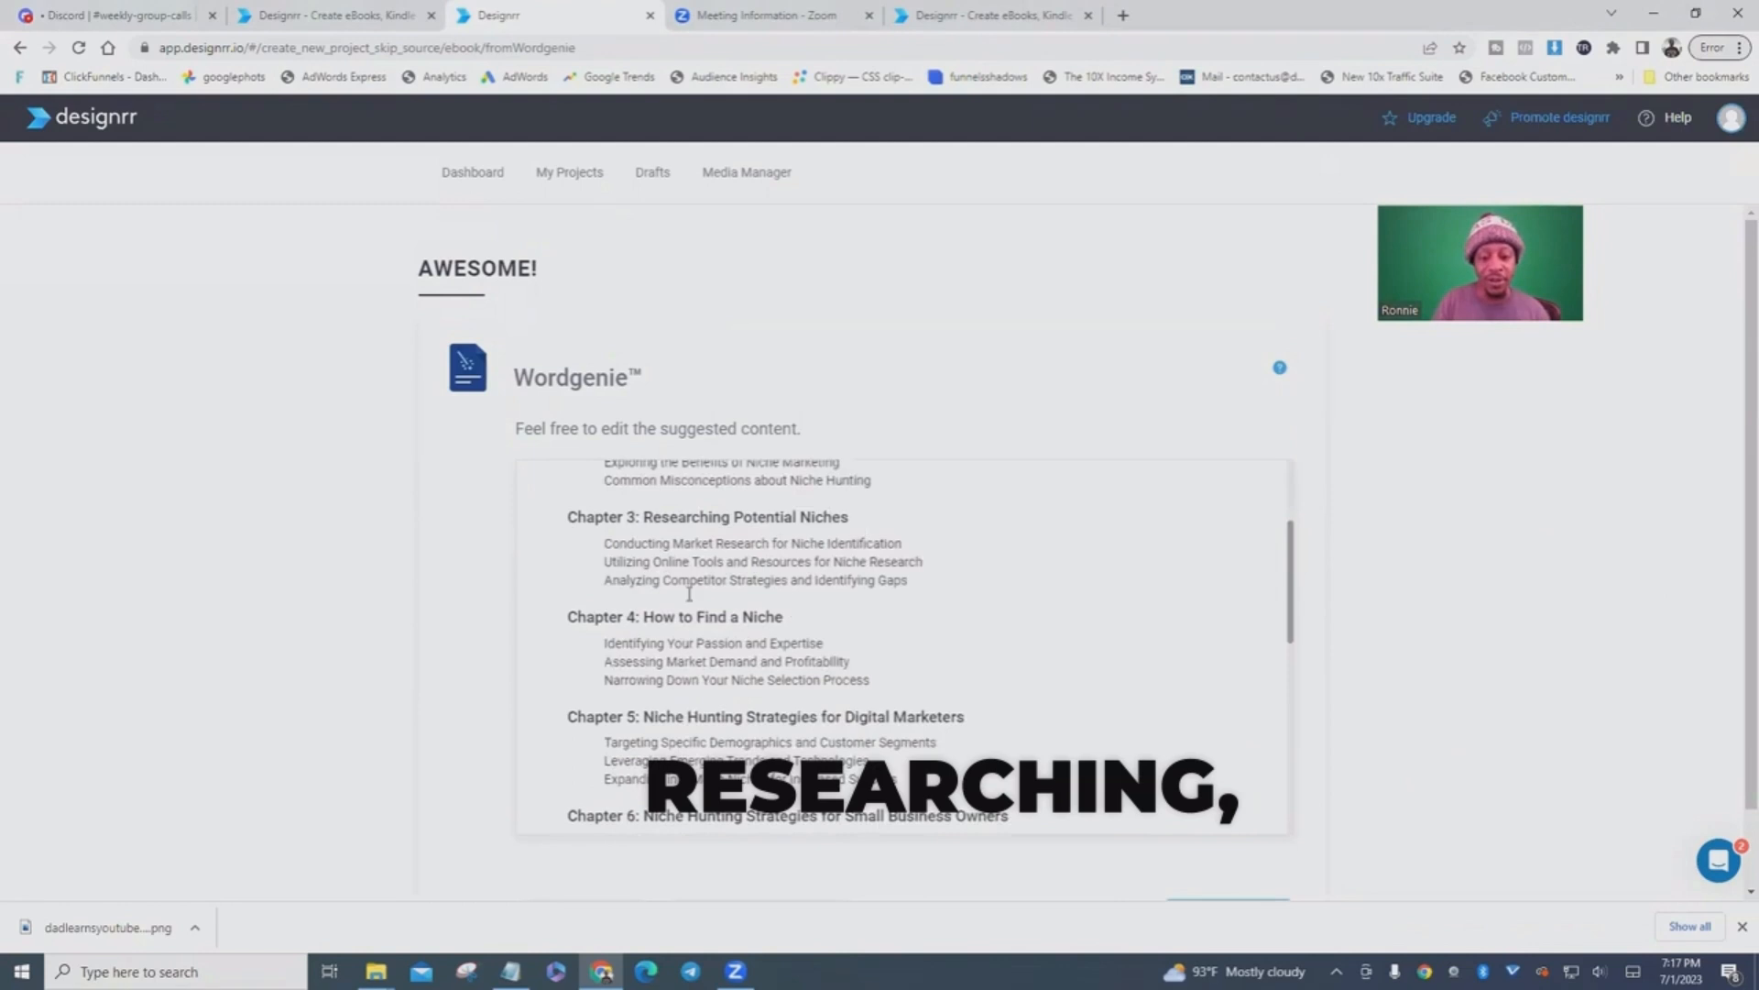
scroll(689, 593, "down", 1)
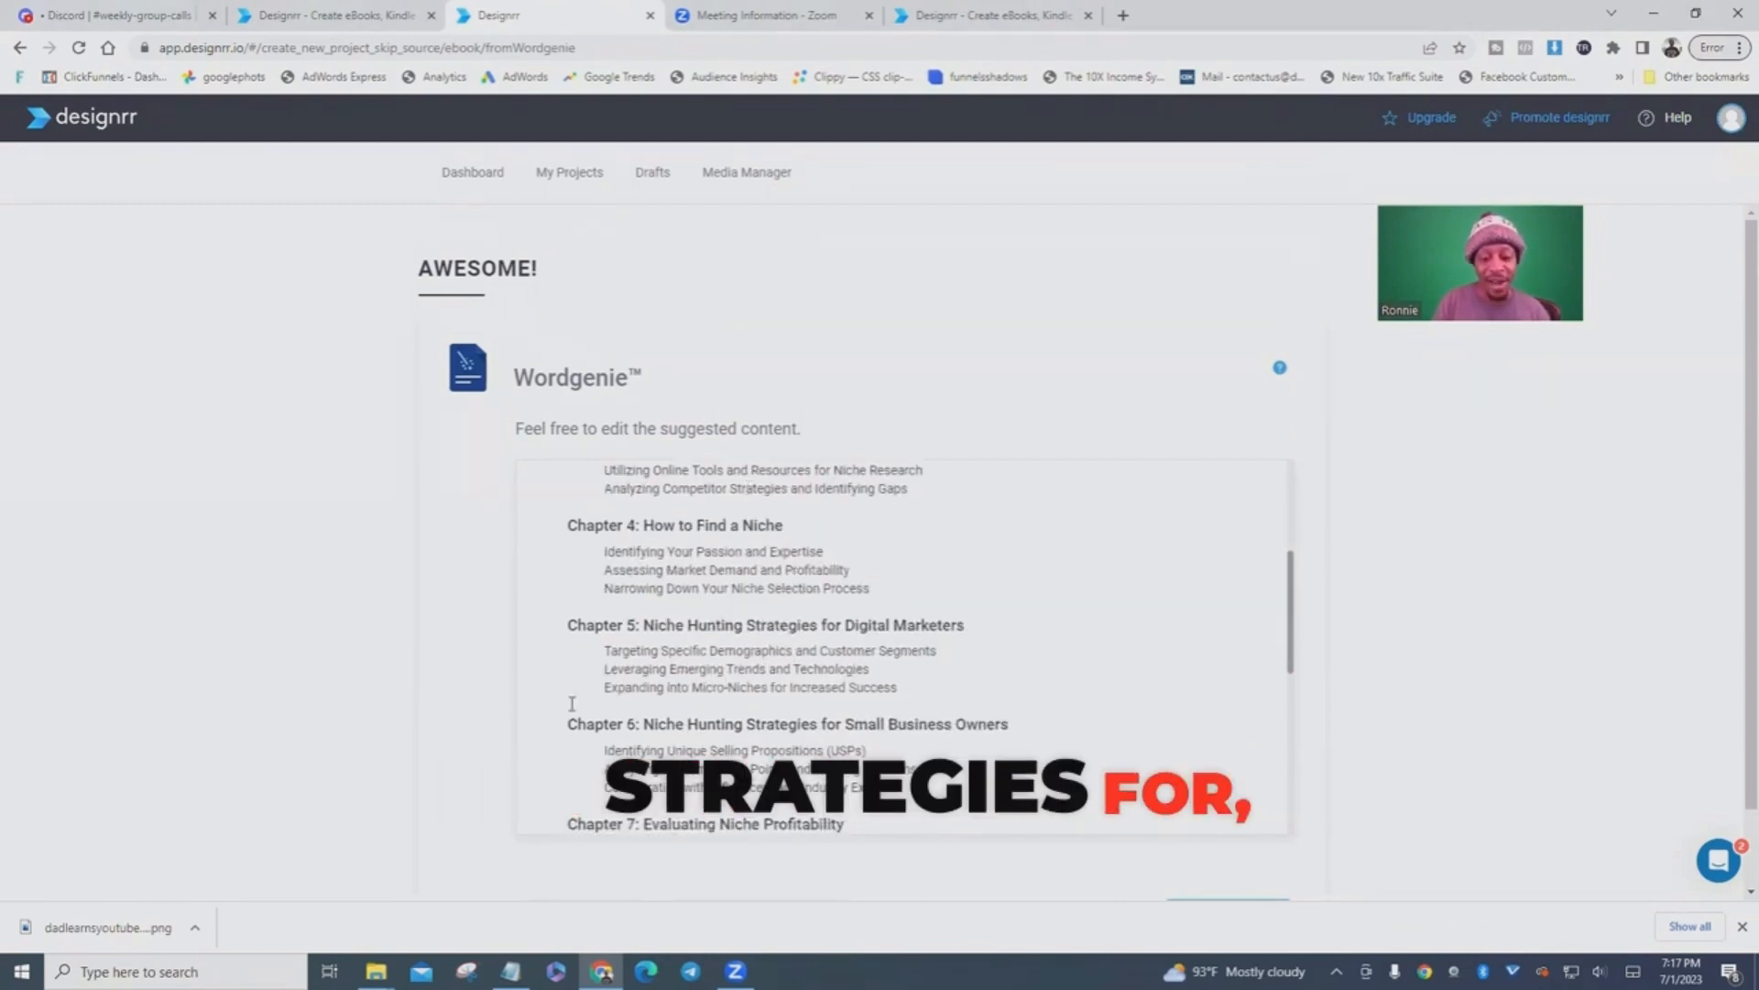
scroll(572, 704, "down", 1)
scroll(711, 711, "down", 1)
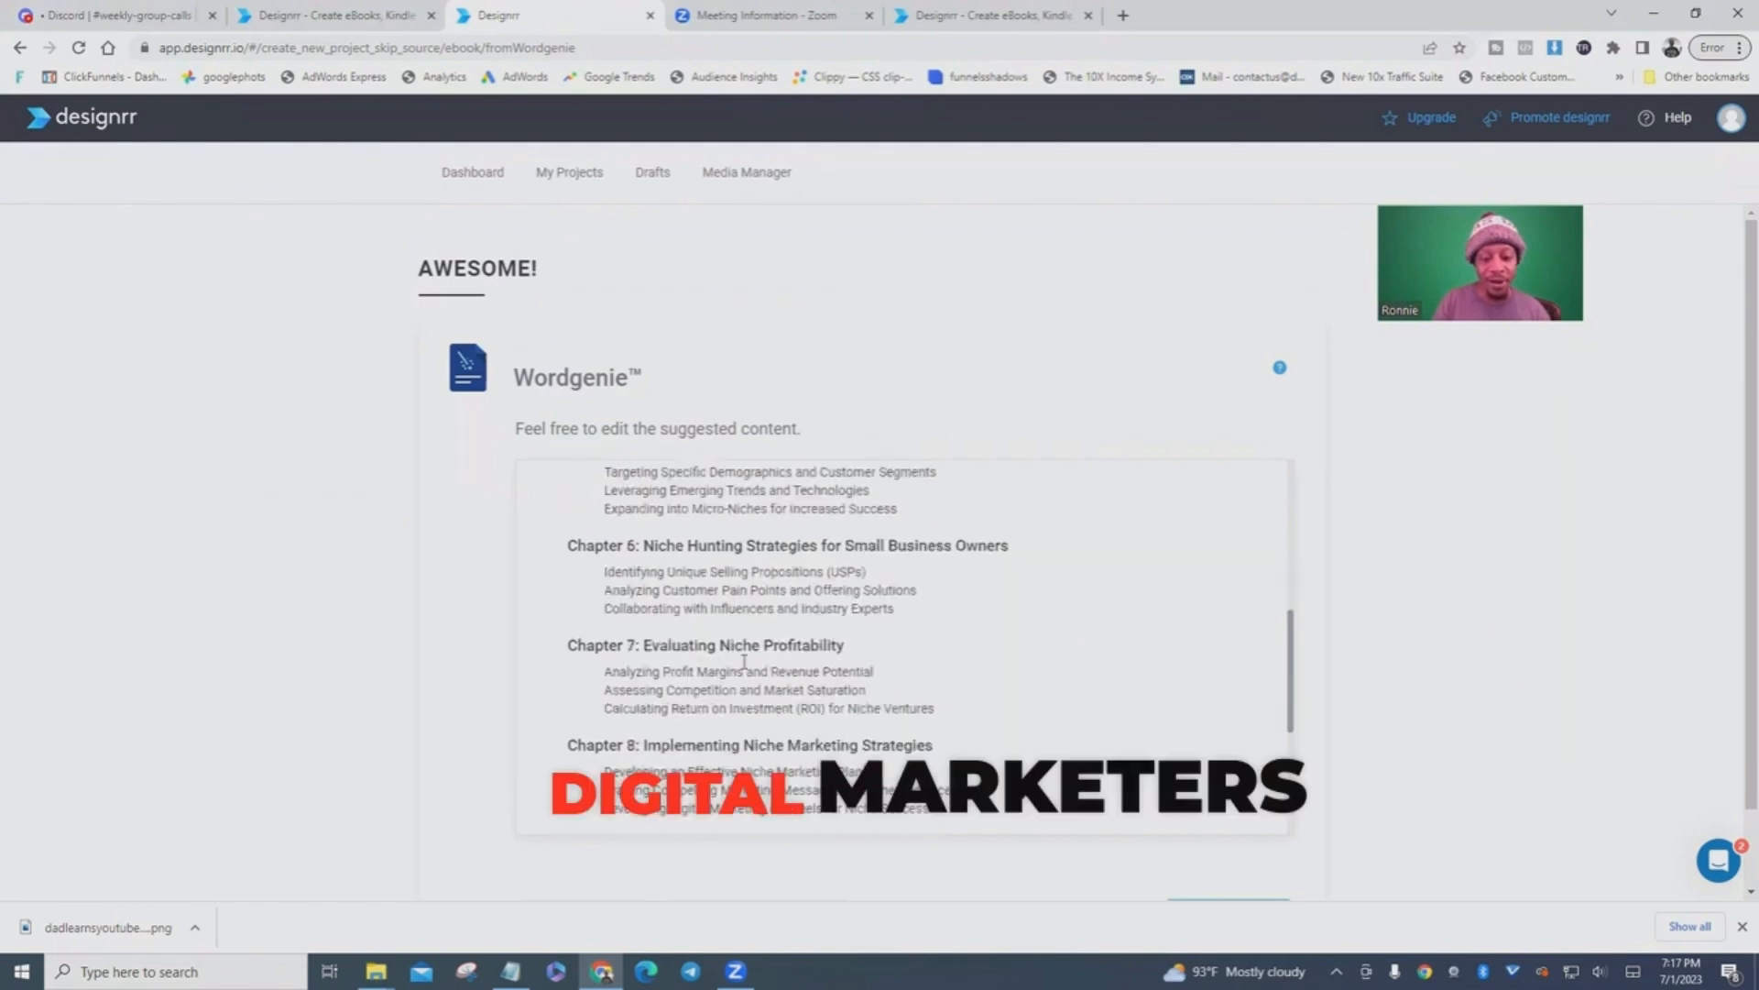
scroll(770, 595, "down", 1)
scroll(797, 553, "down", 2)
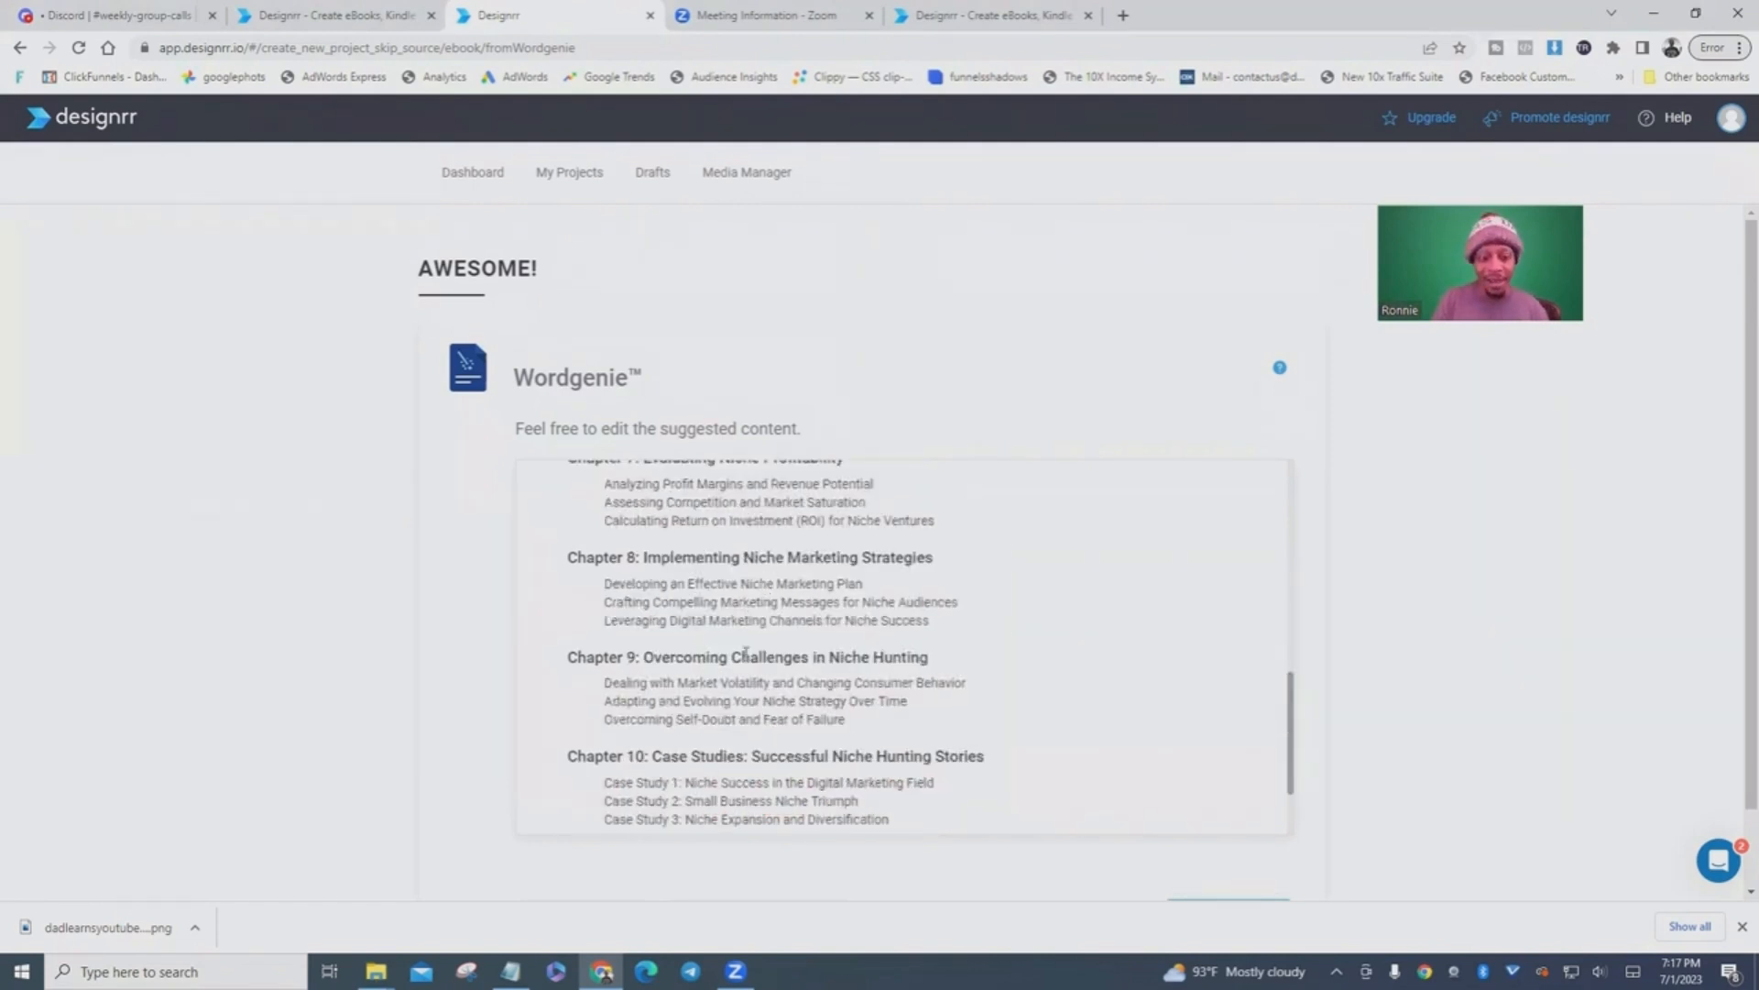
scroll(716, 736, "down", 1)
scroll(717, 720, "down", 2)
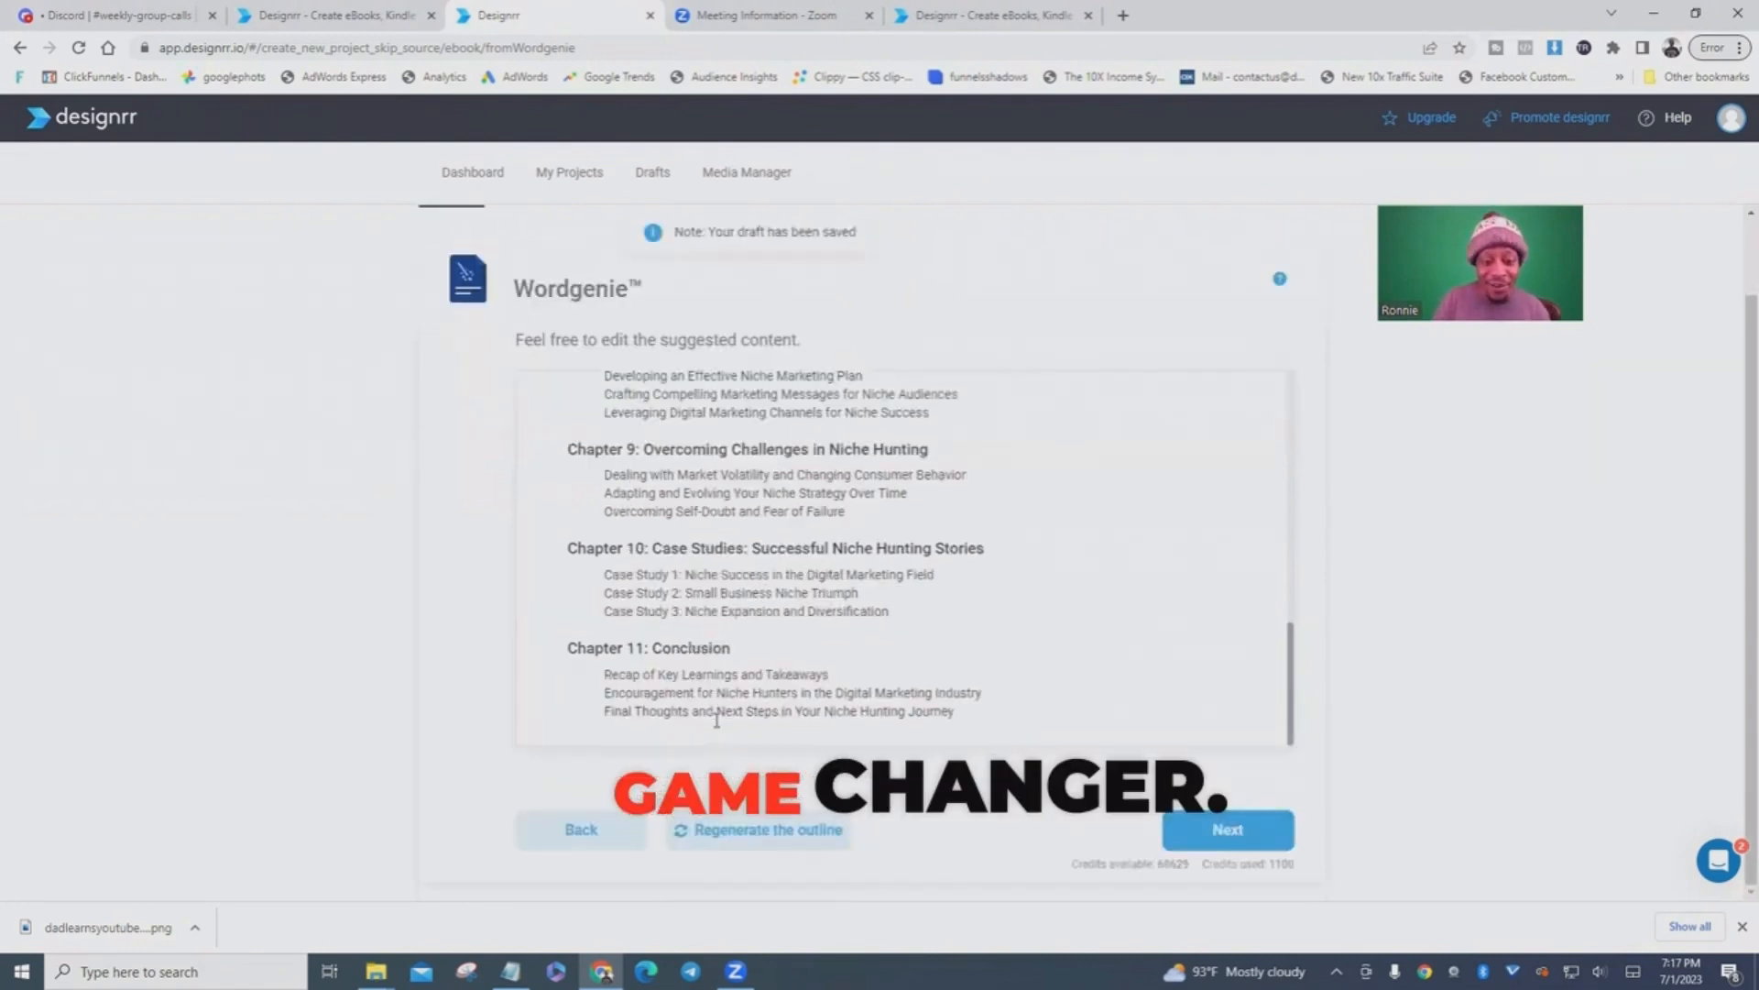
scroll(852, 621, "up", 3)
scroll(852, 620, "up", 5)
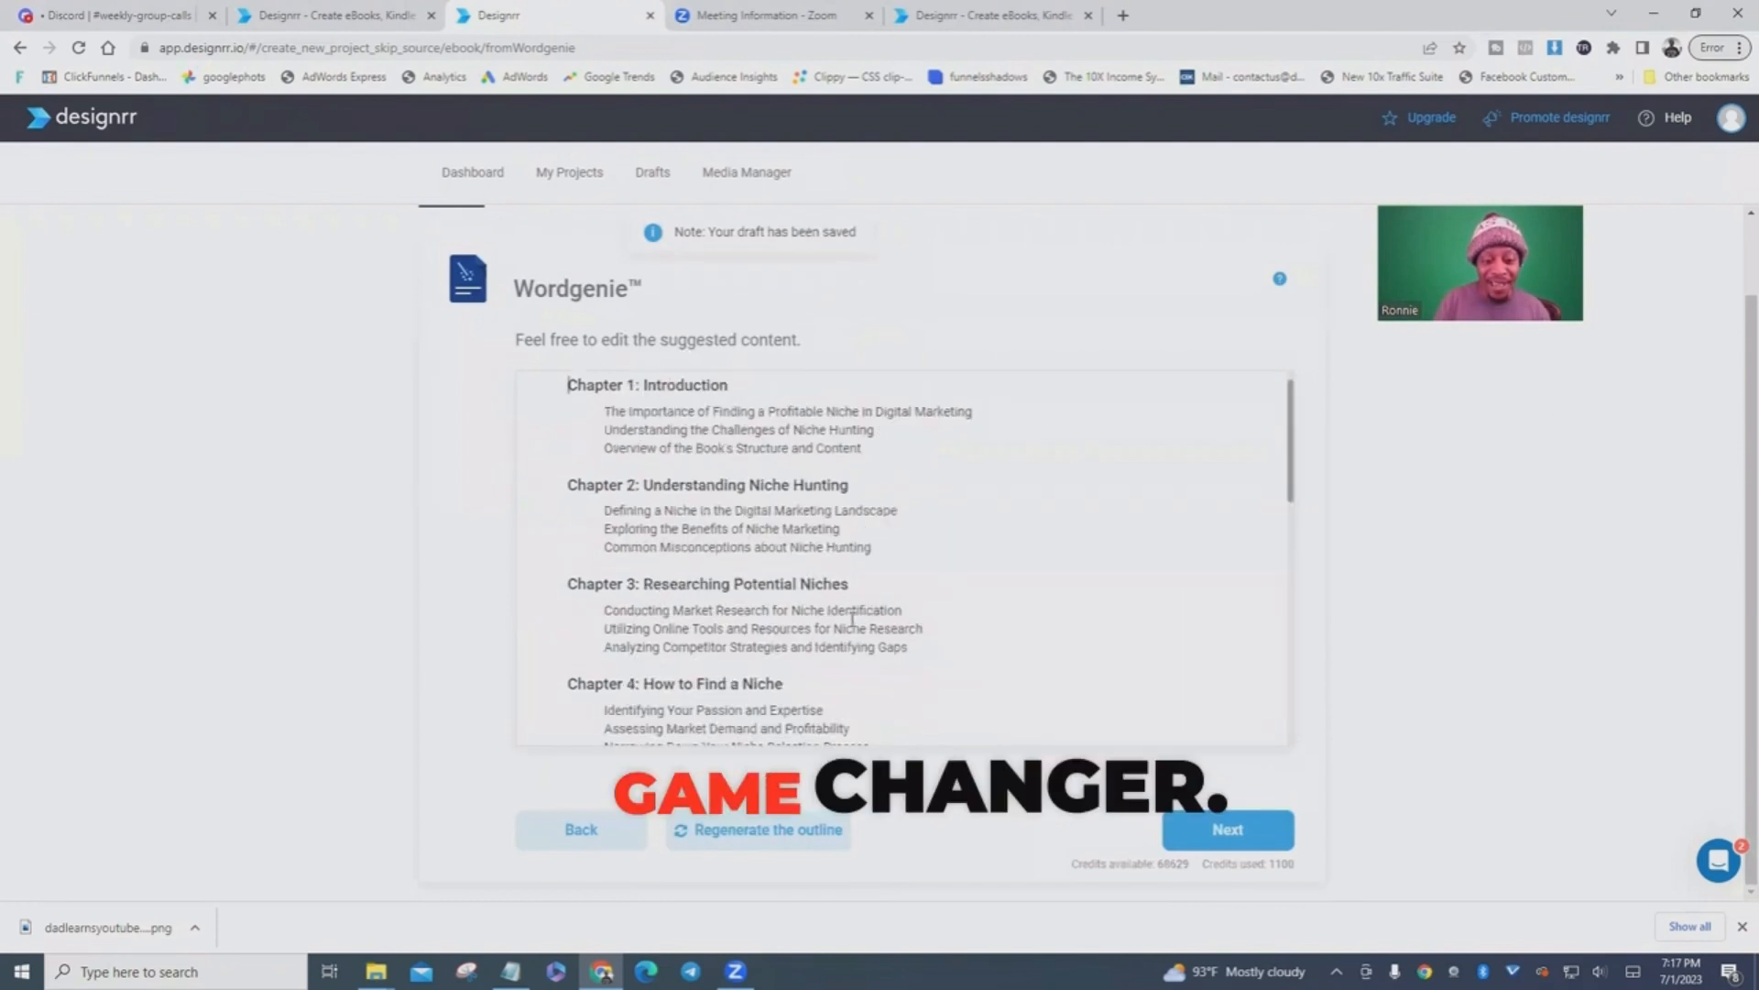
scroll(927, 417, "up", 1)
scroll(1079, 597, "down", 5)
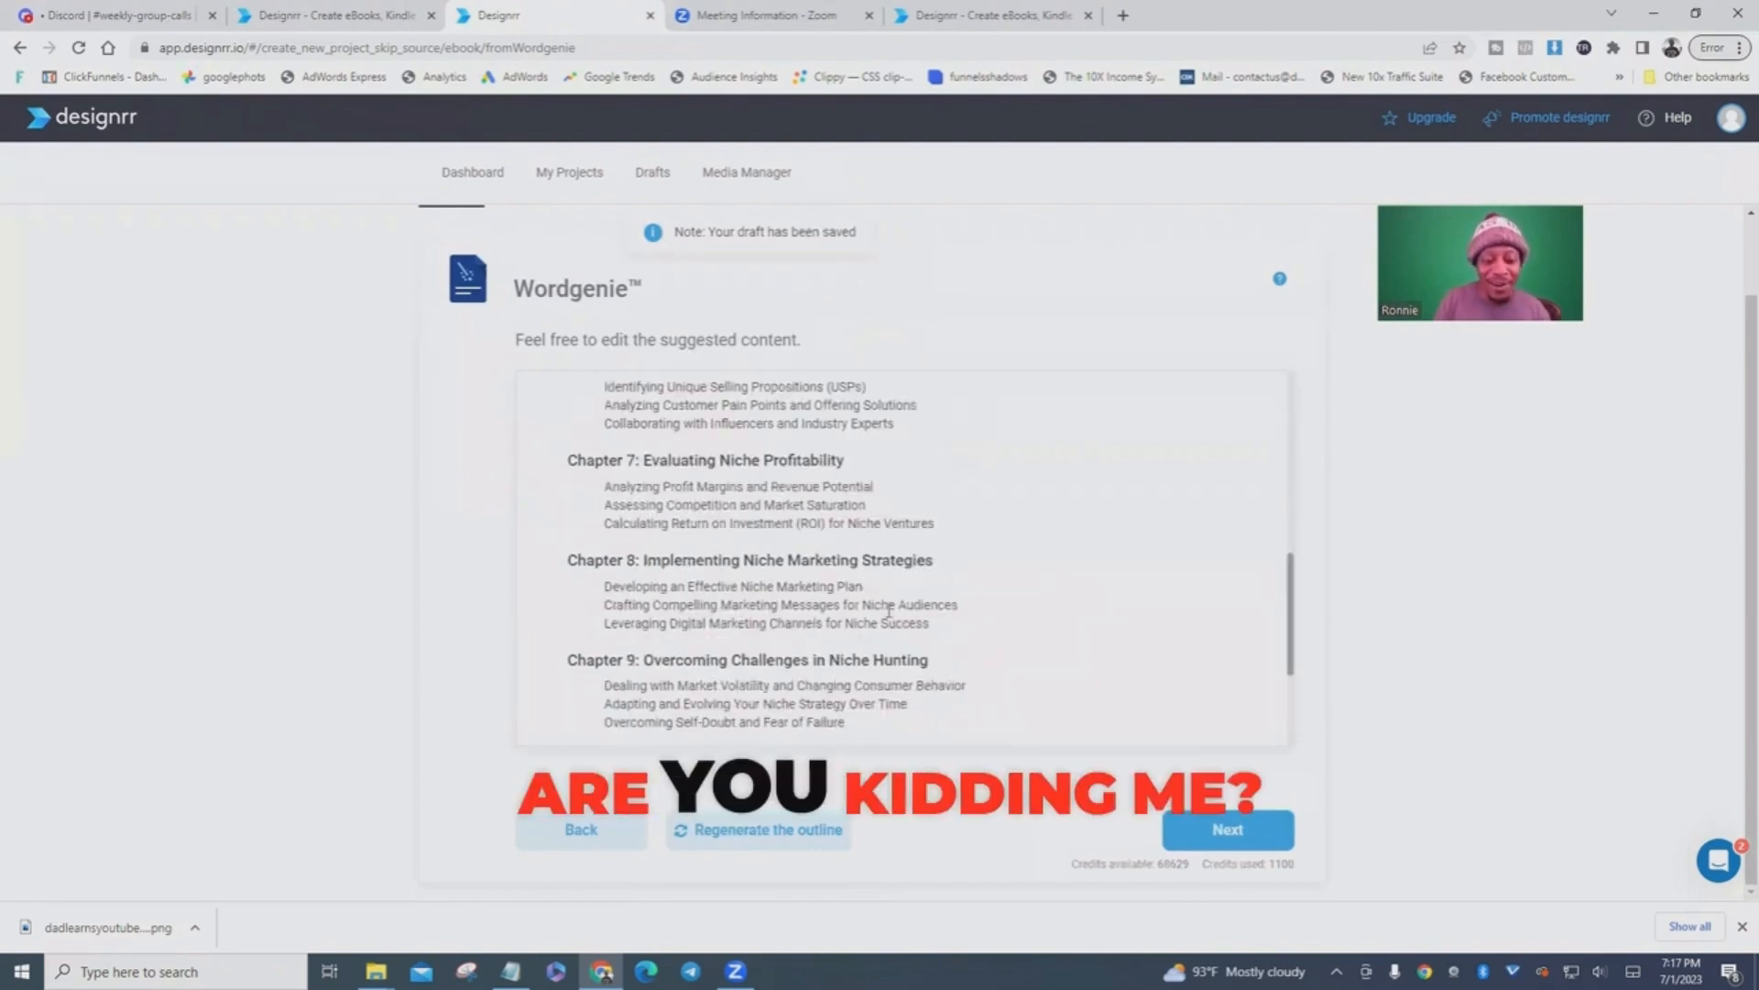
scroll(993, 557, "down", 2)
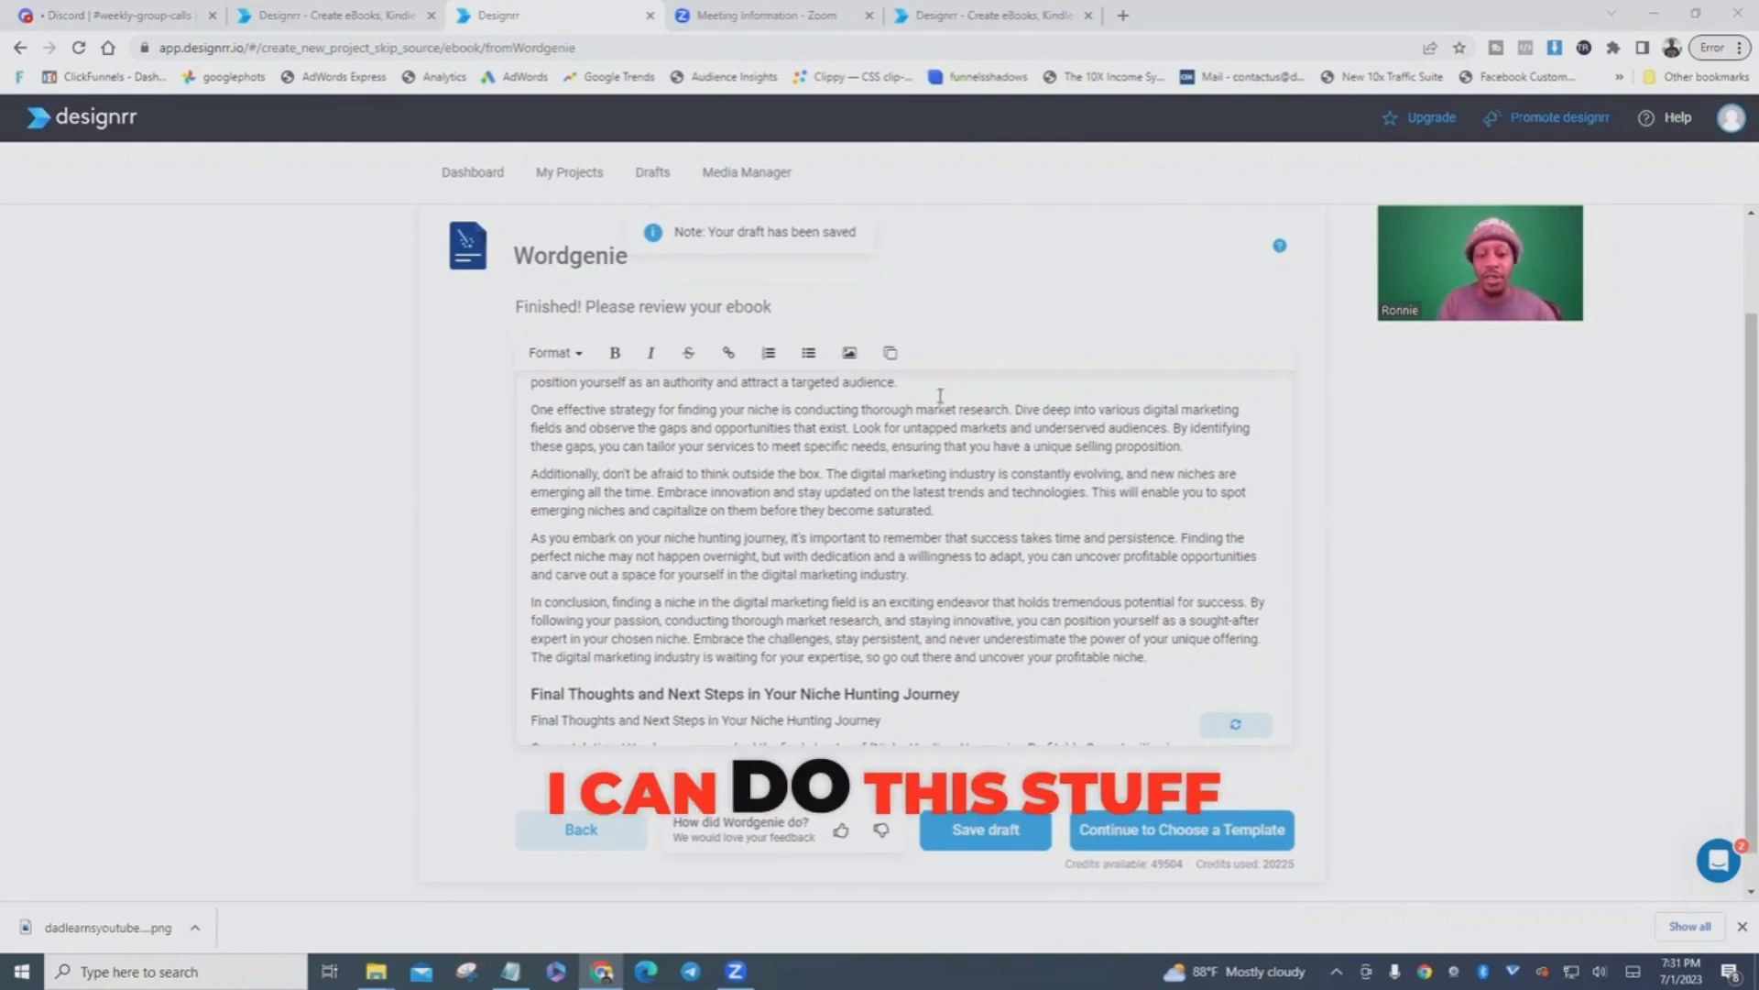
- Proofread the generated eBook text, checking the closing chapters and the content from Chapter 1 to Chapter 4
scroll(815, 530, "up", 3)
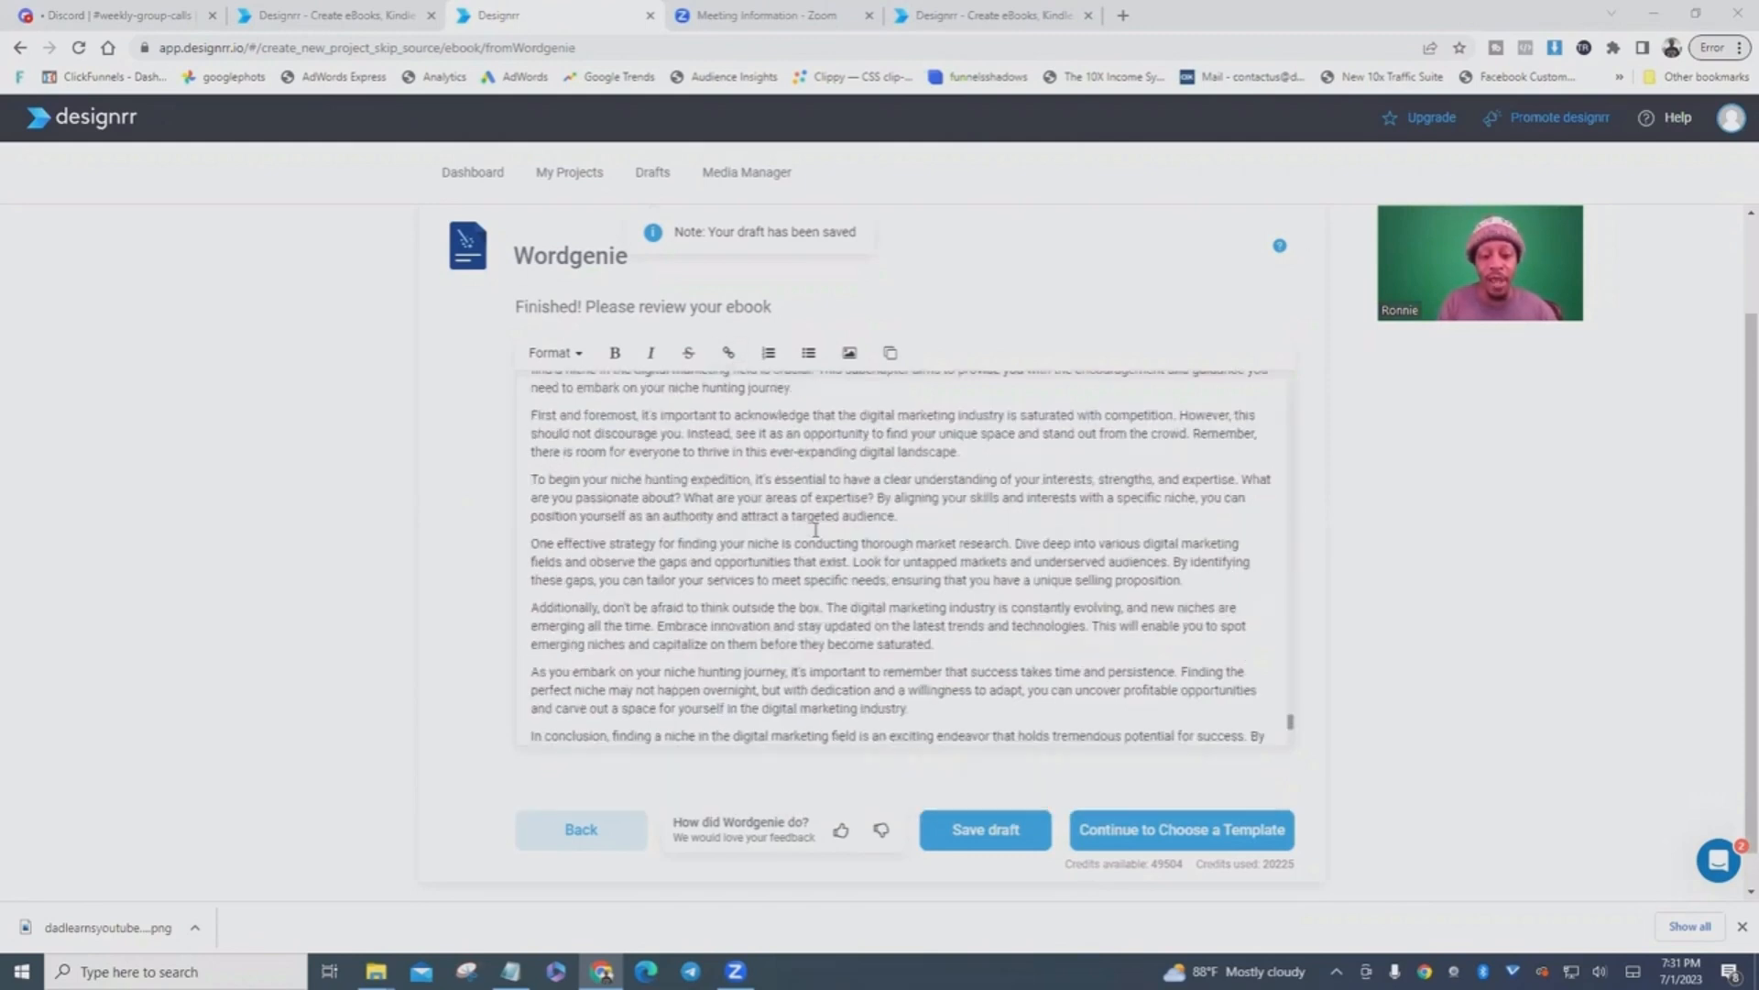
scroll(816, 529, "down", 10)
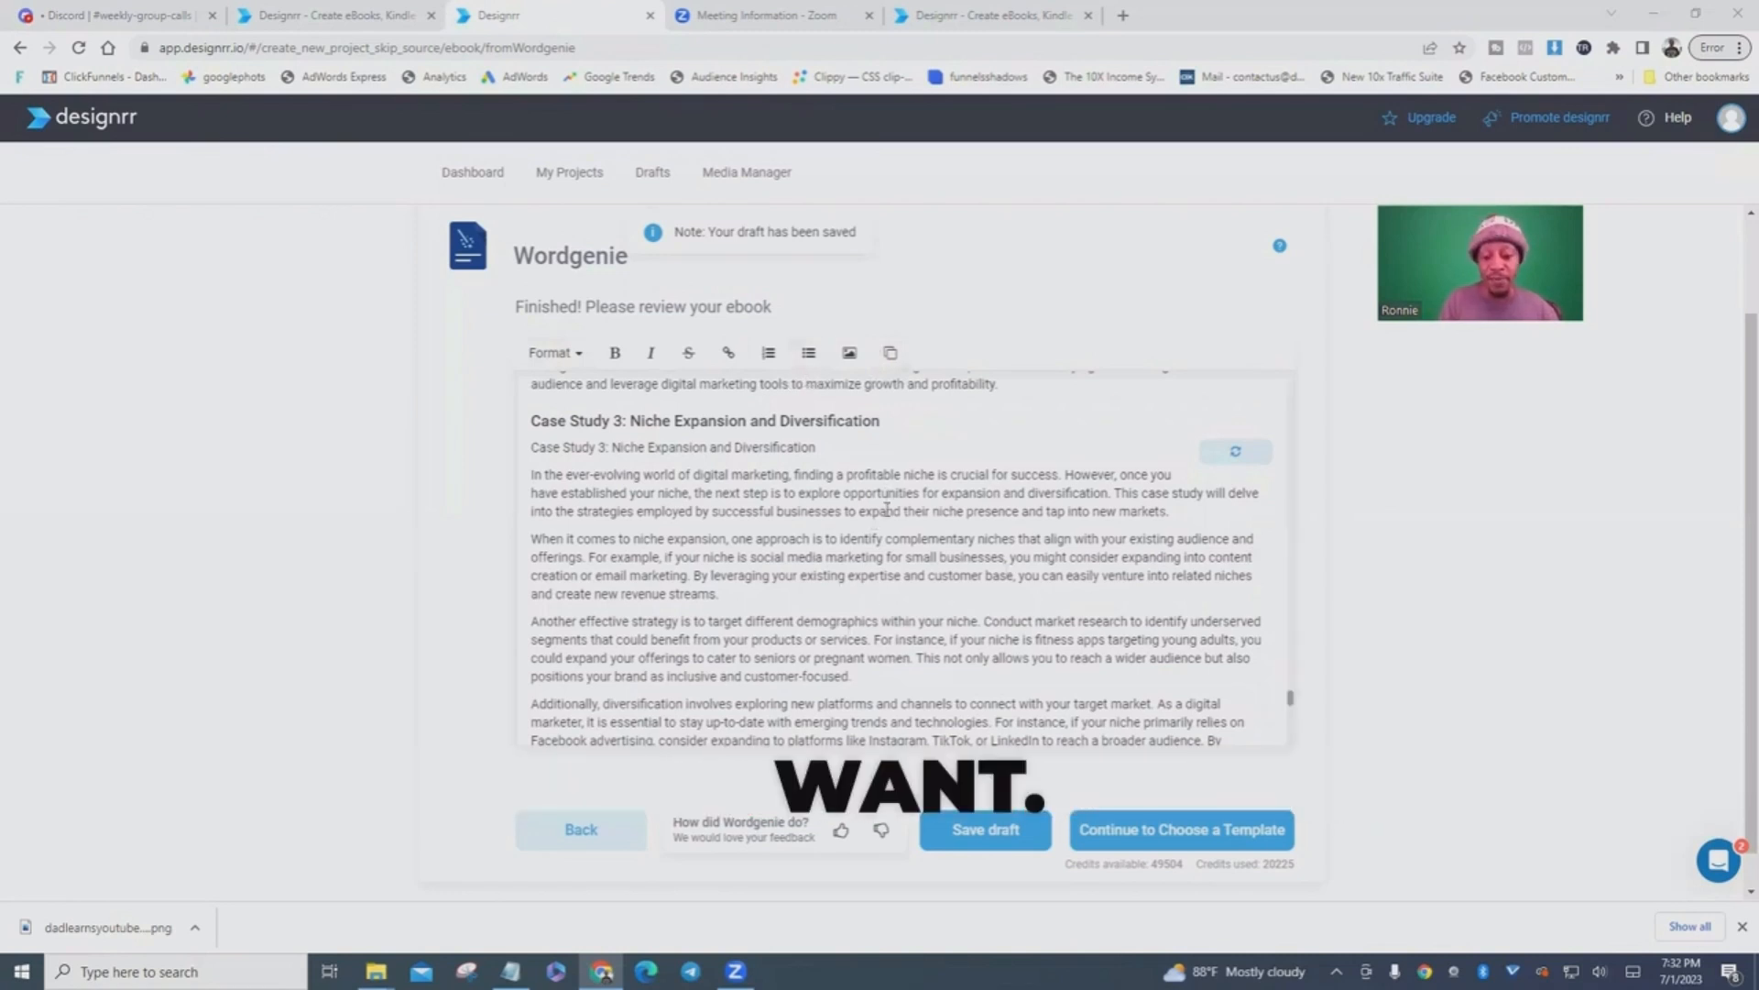
scroll(886, 509, "down", 15)
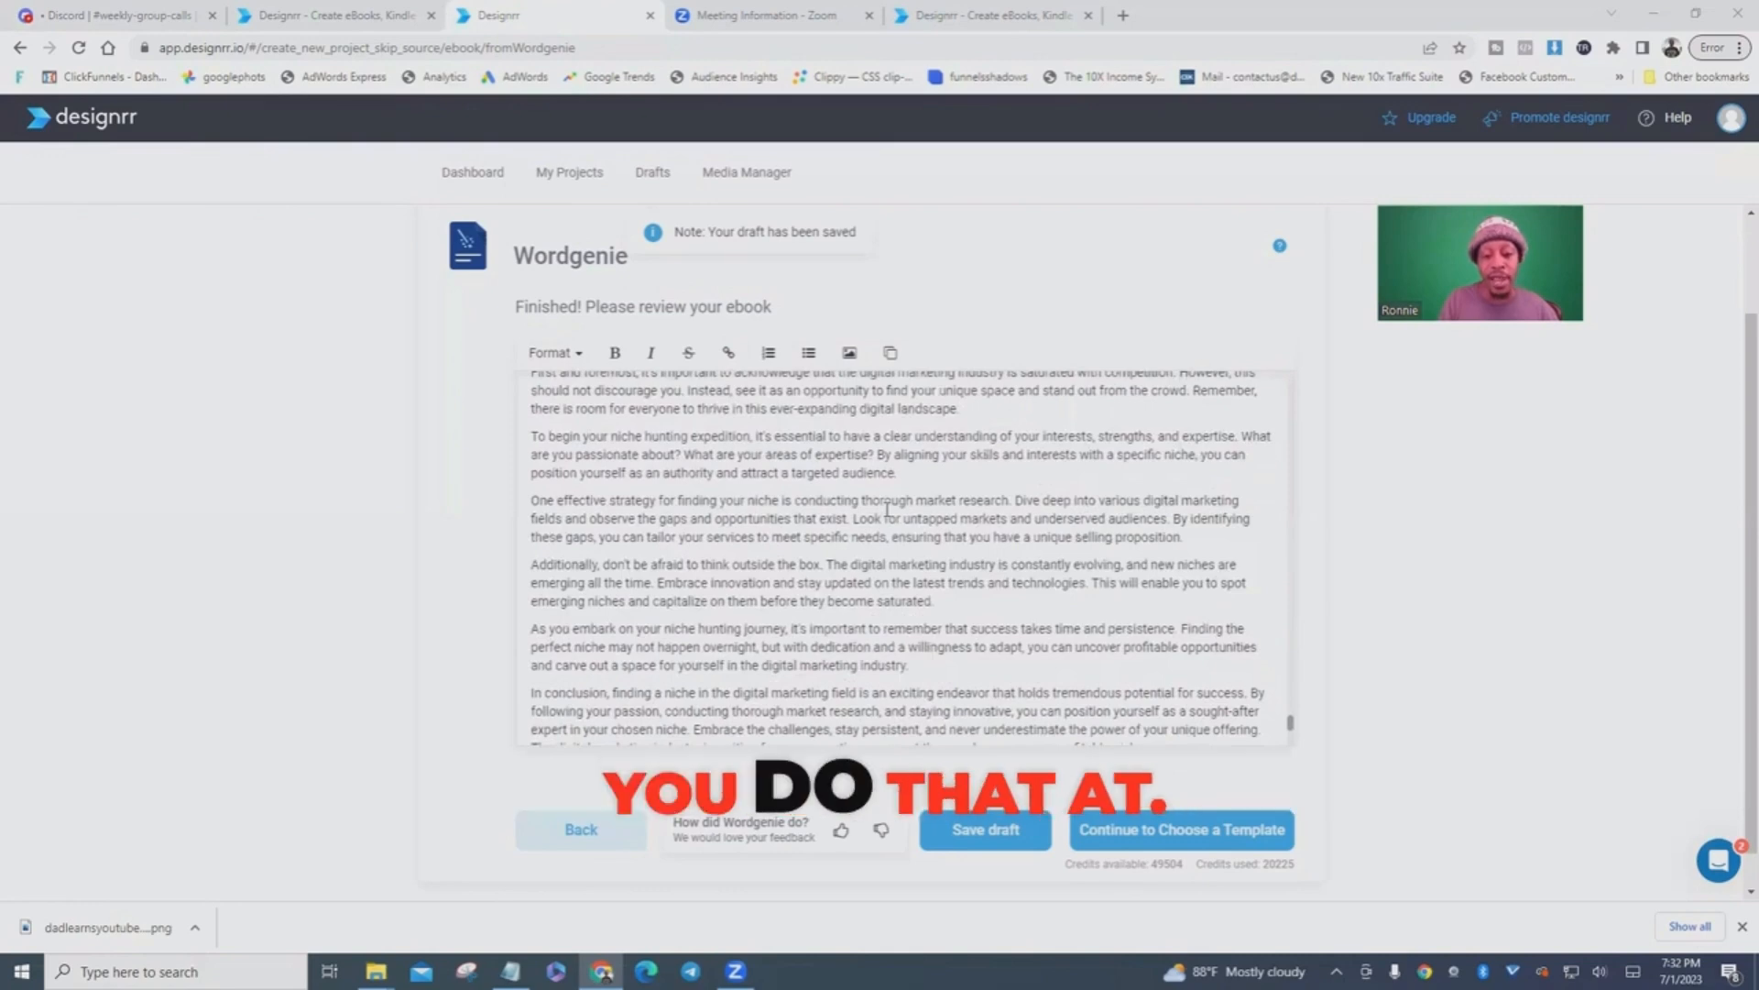
scroll(886, 509, "down", 5)
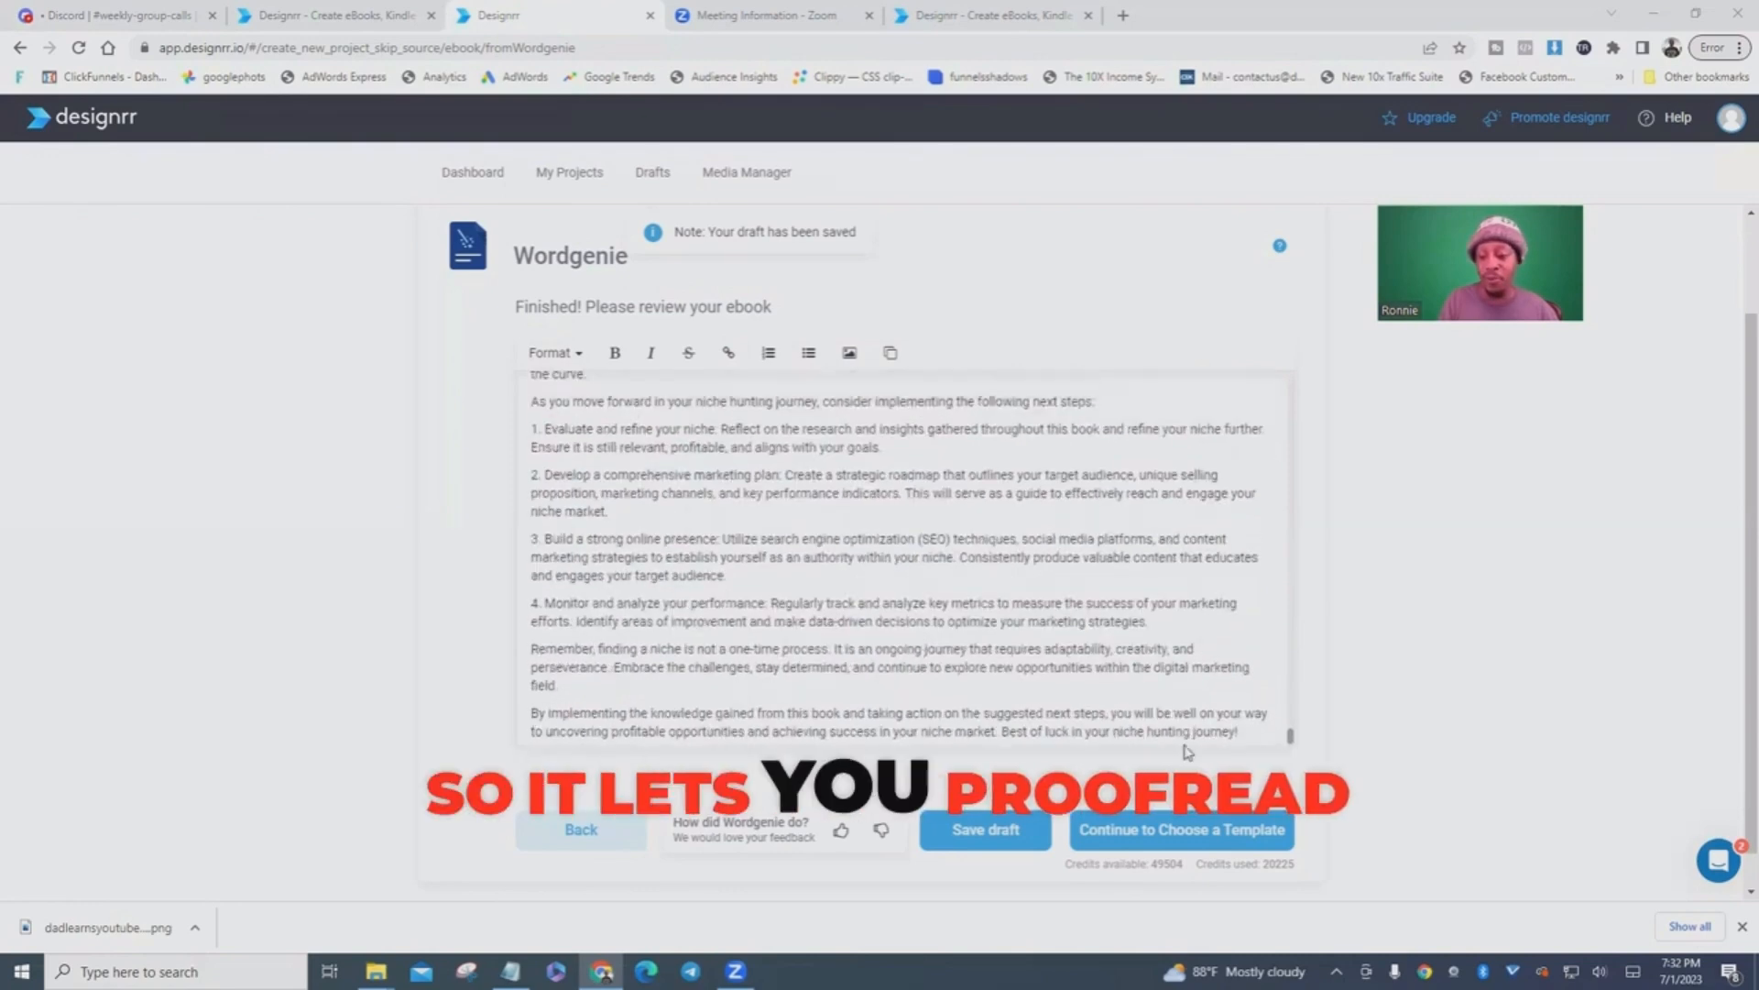
scroll(1232, 690, "up", 10)
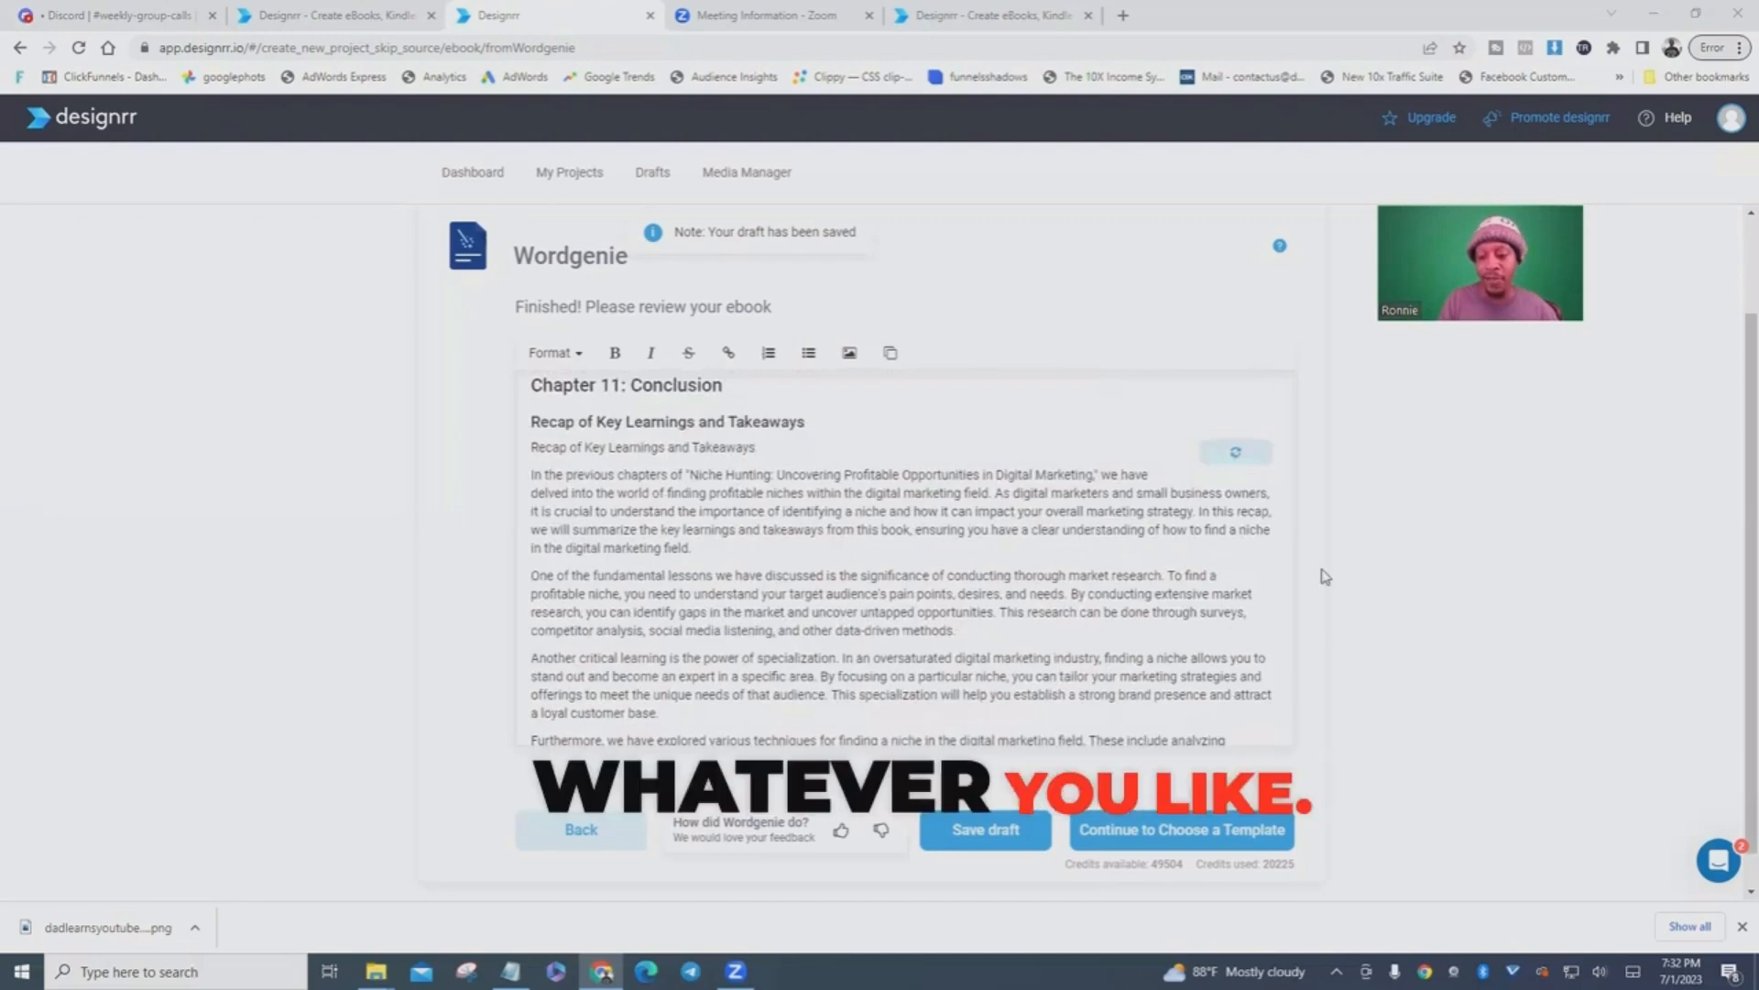
scroll(1283, 550, "up", 15)
scroll(1008, 541, "up", 15)
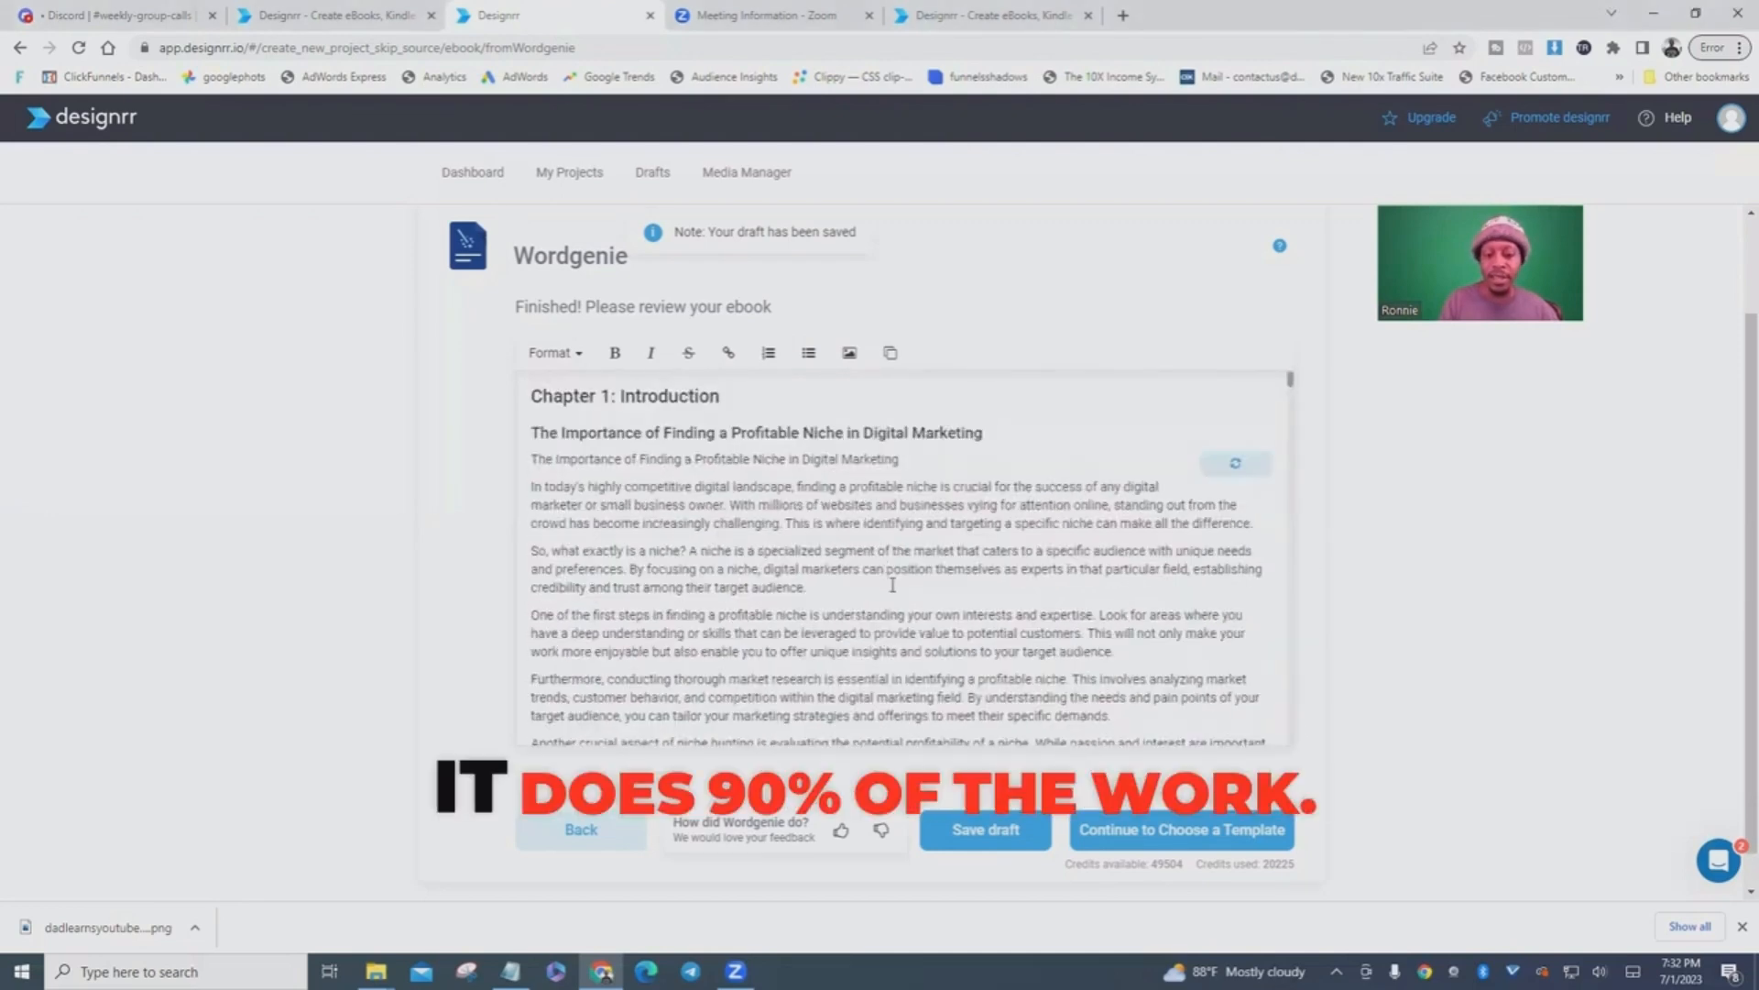
scroll(892, 584, "down", 3)
scroll(1008, 632, "down", 3)
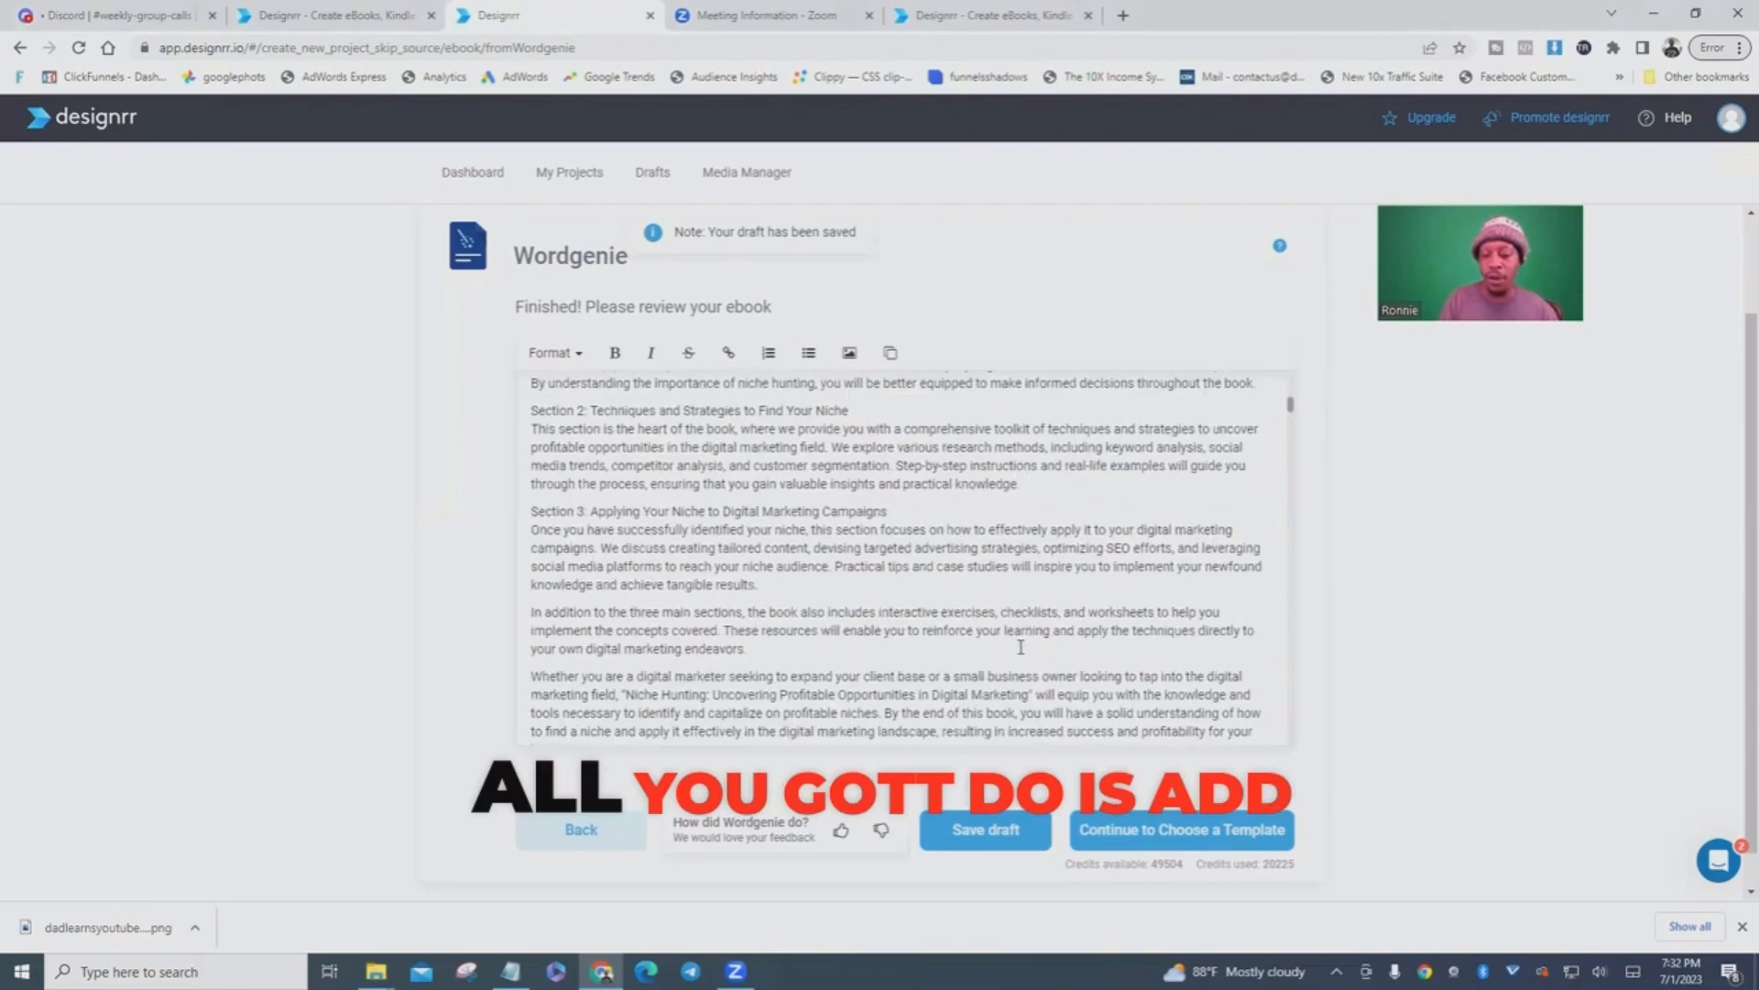
scroll(1021, 647, "down", 5)
scroll(1021, 646, "down", 5)
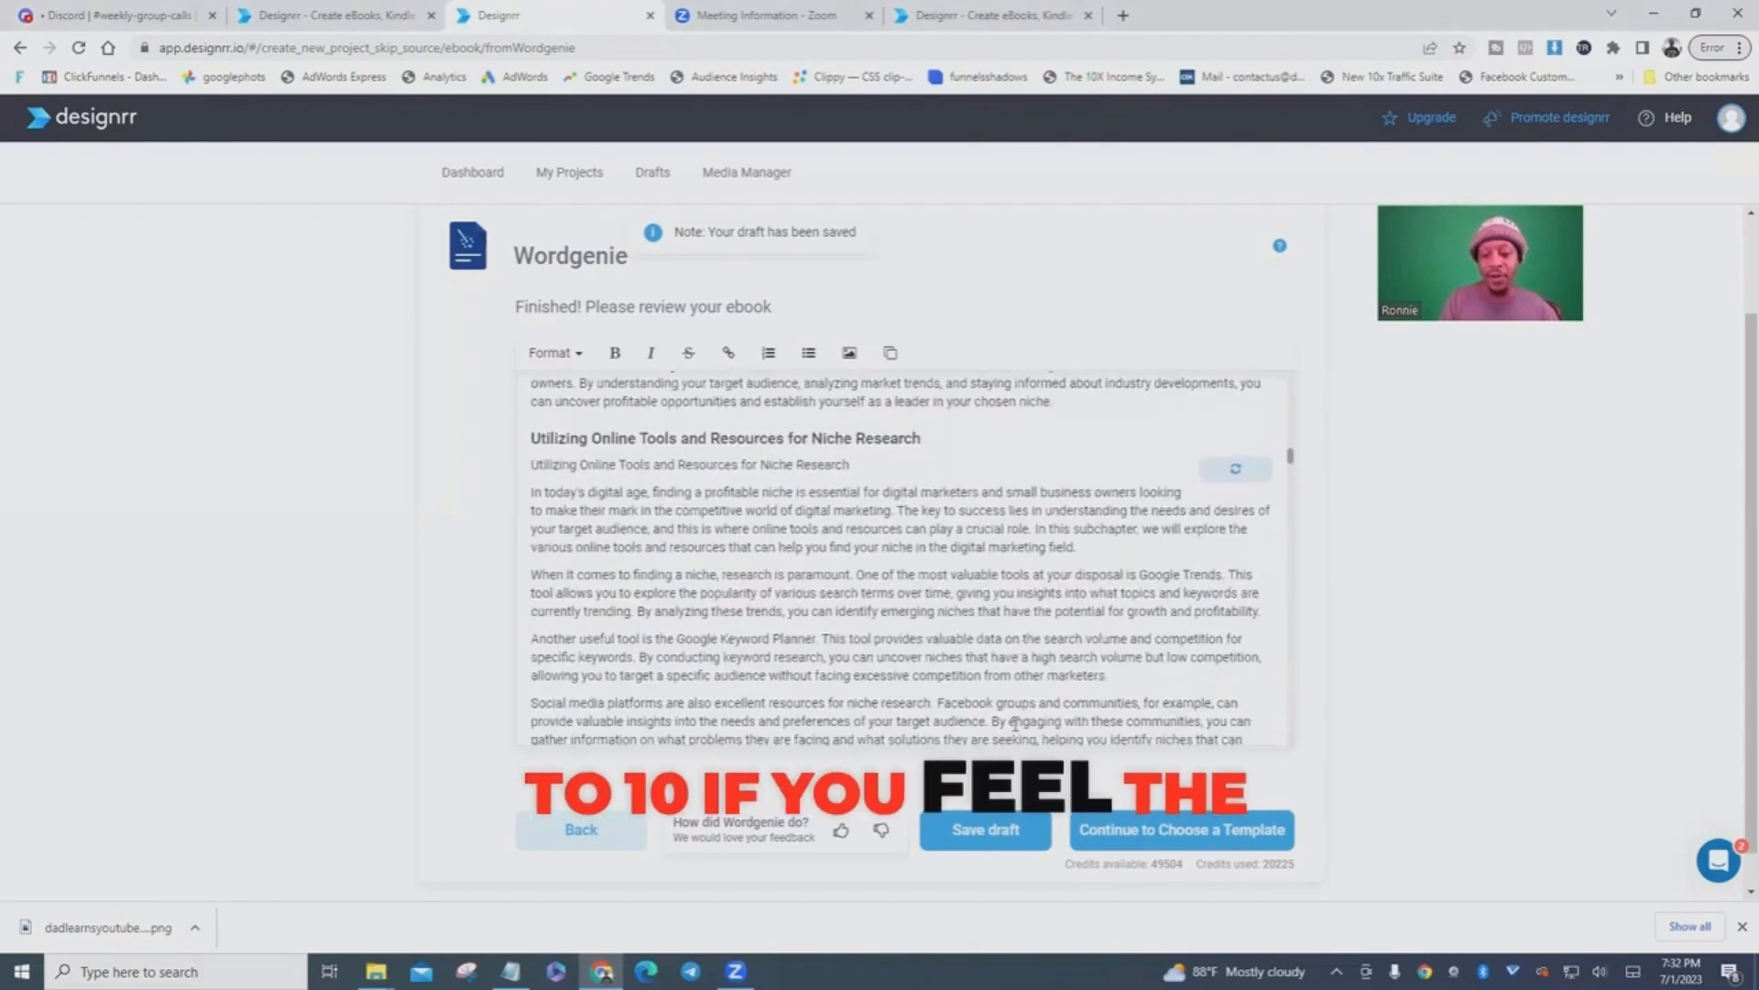
scroll(1015, 725, "down", 5)
scroll(1063, 635, "down", 5)
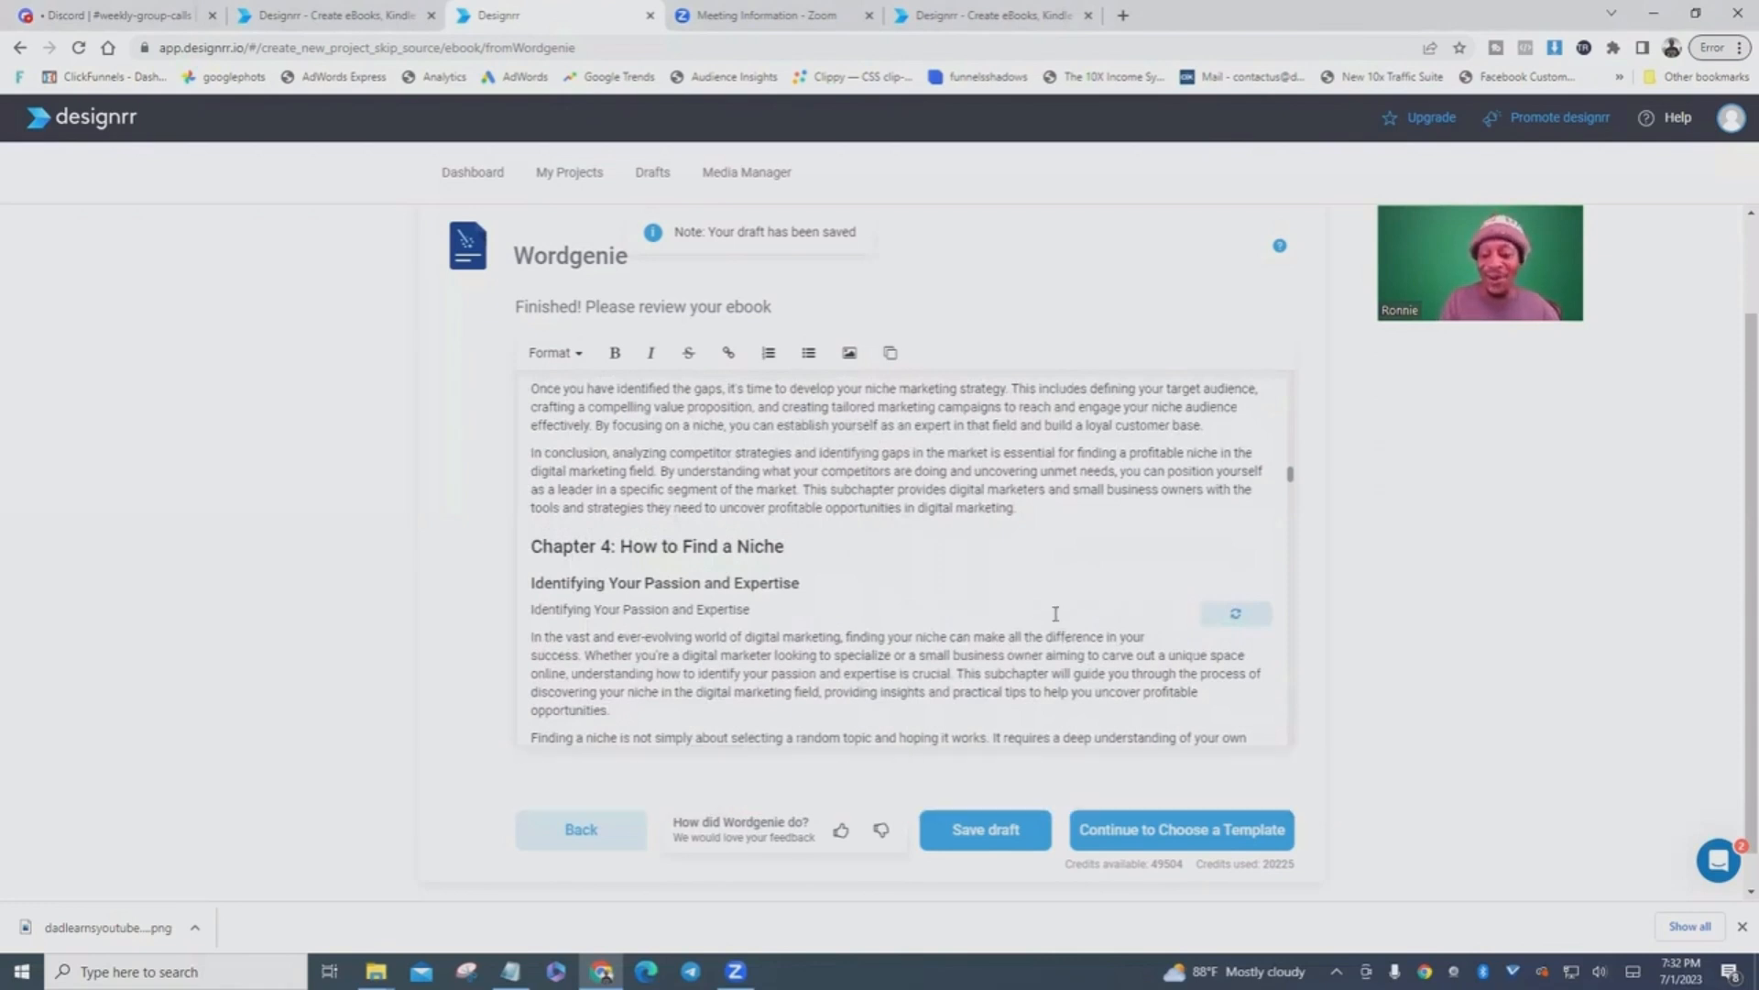
- Proofread the generated text from Chapter 4 into Chapter 5 and continue to choosing a template
scroll(1054, 609, "down", 5)
scroll(1056, 613, "down", 5)
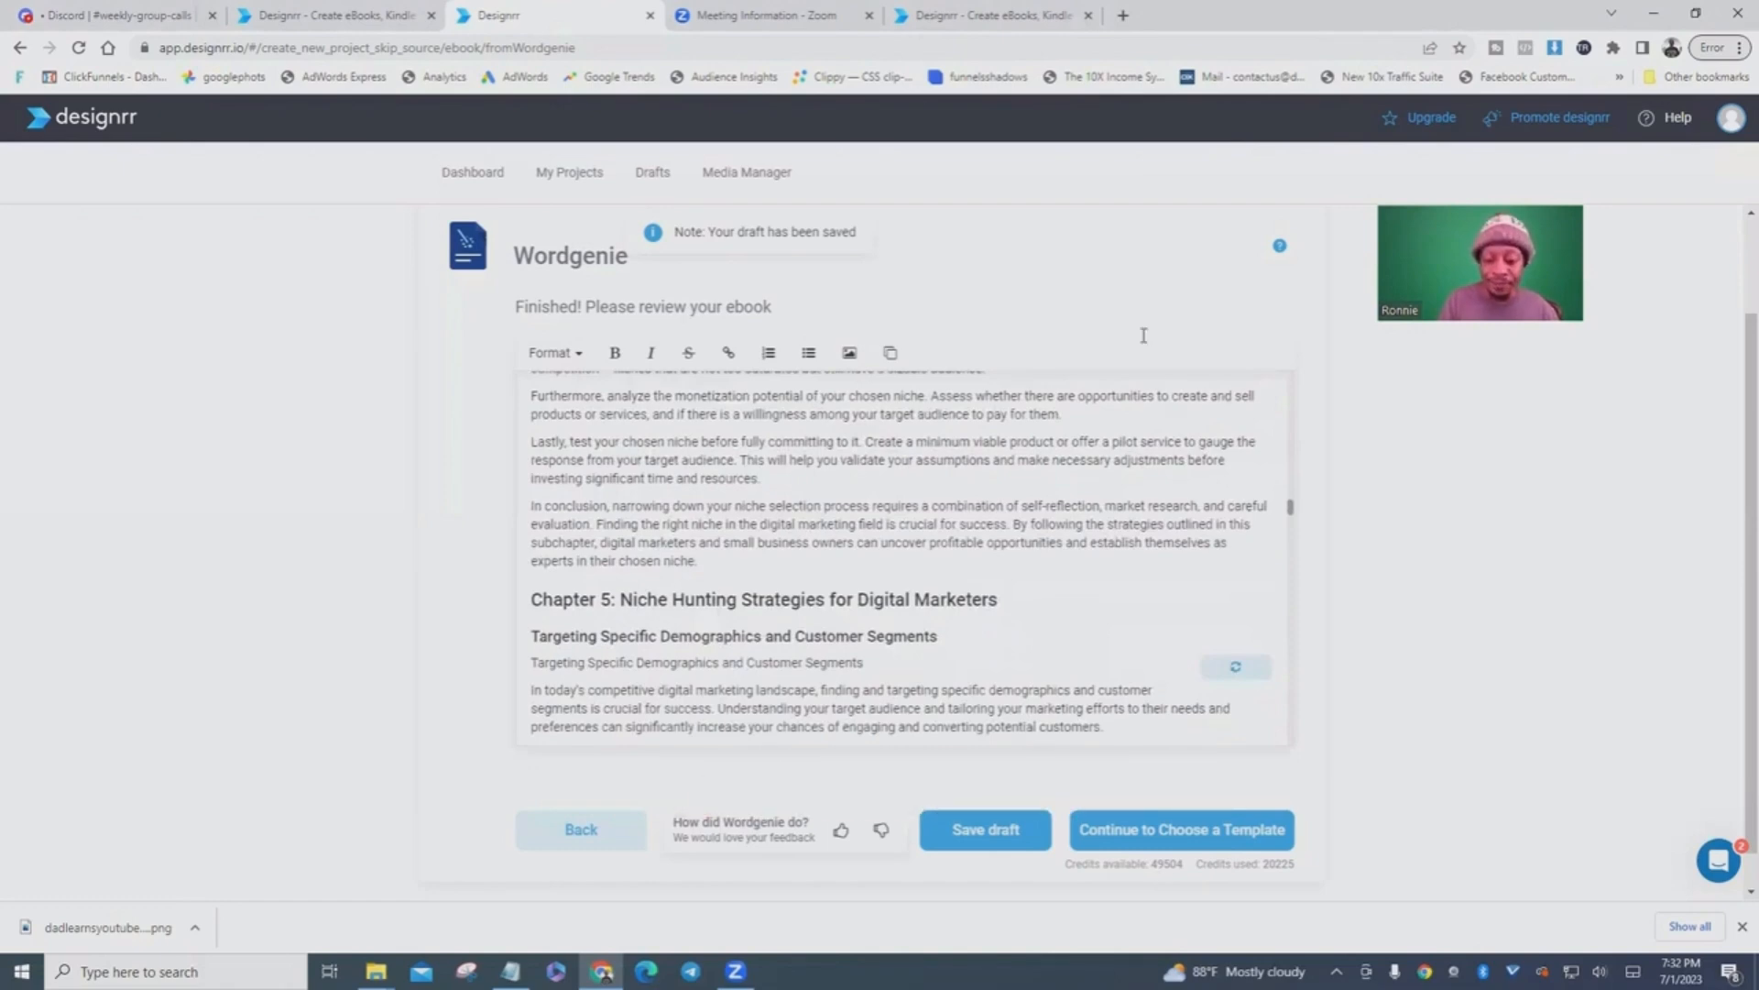
scroll(1054, 550, "down", 5)
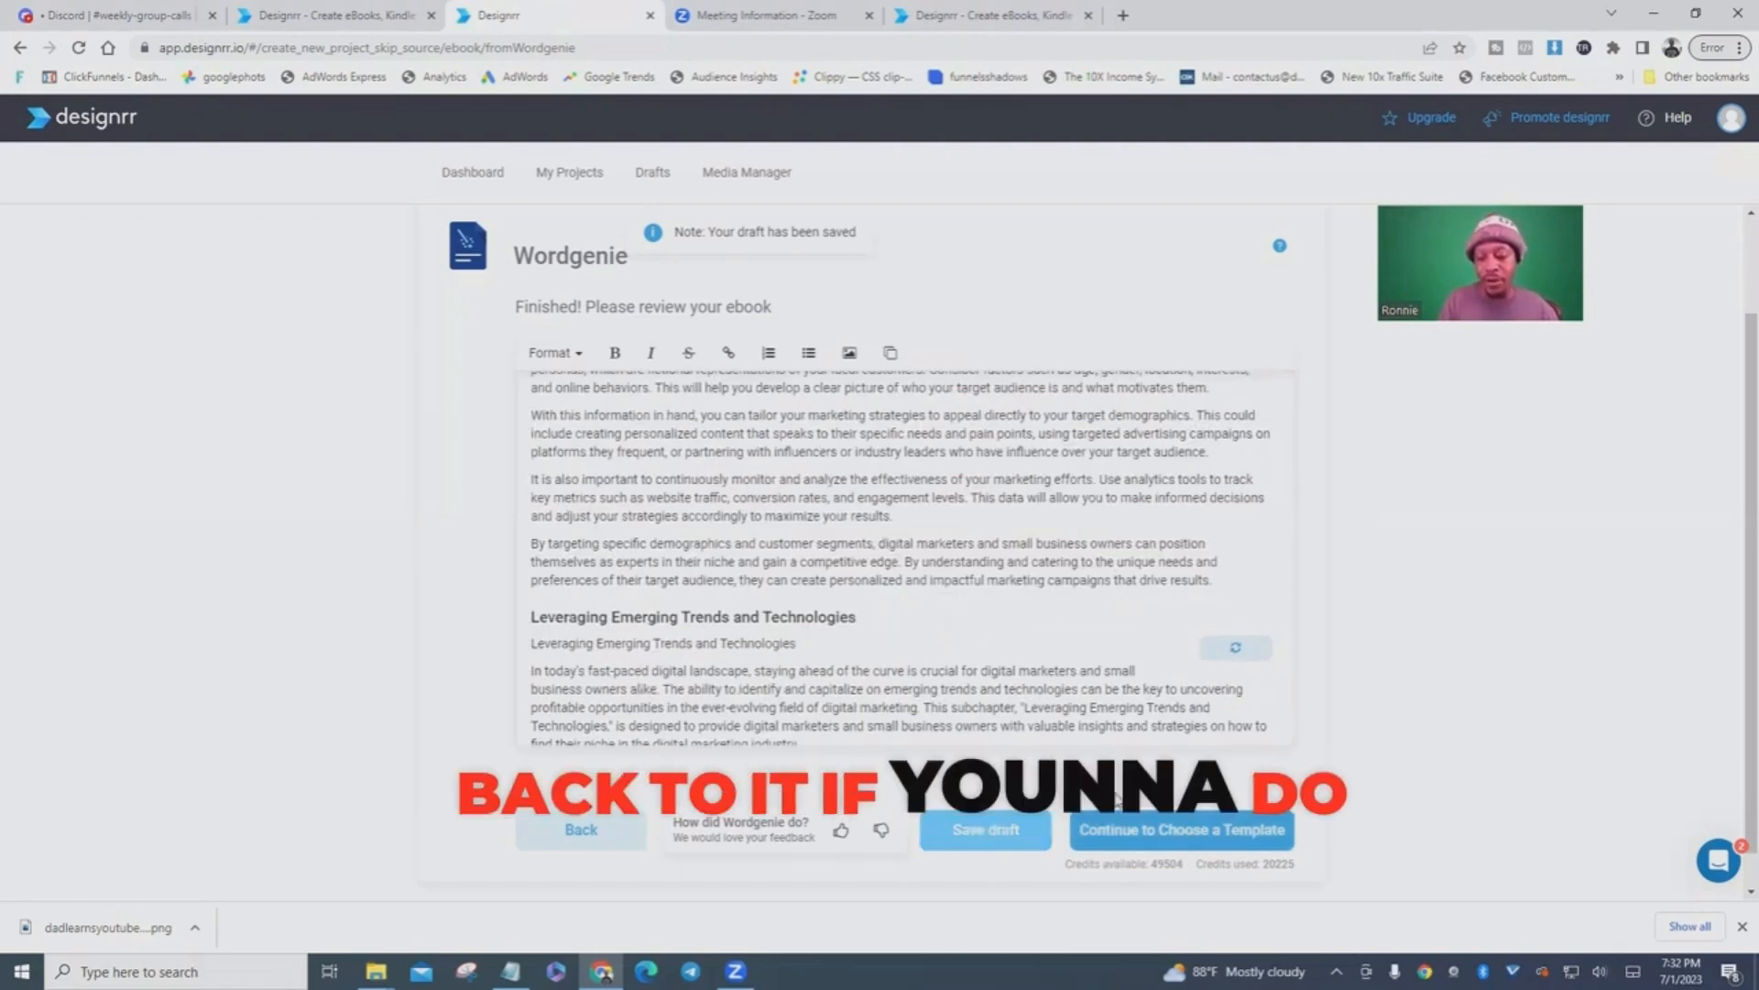
left_click(1189, 832)
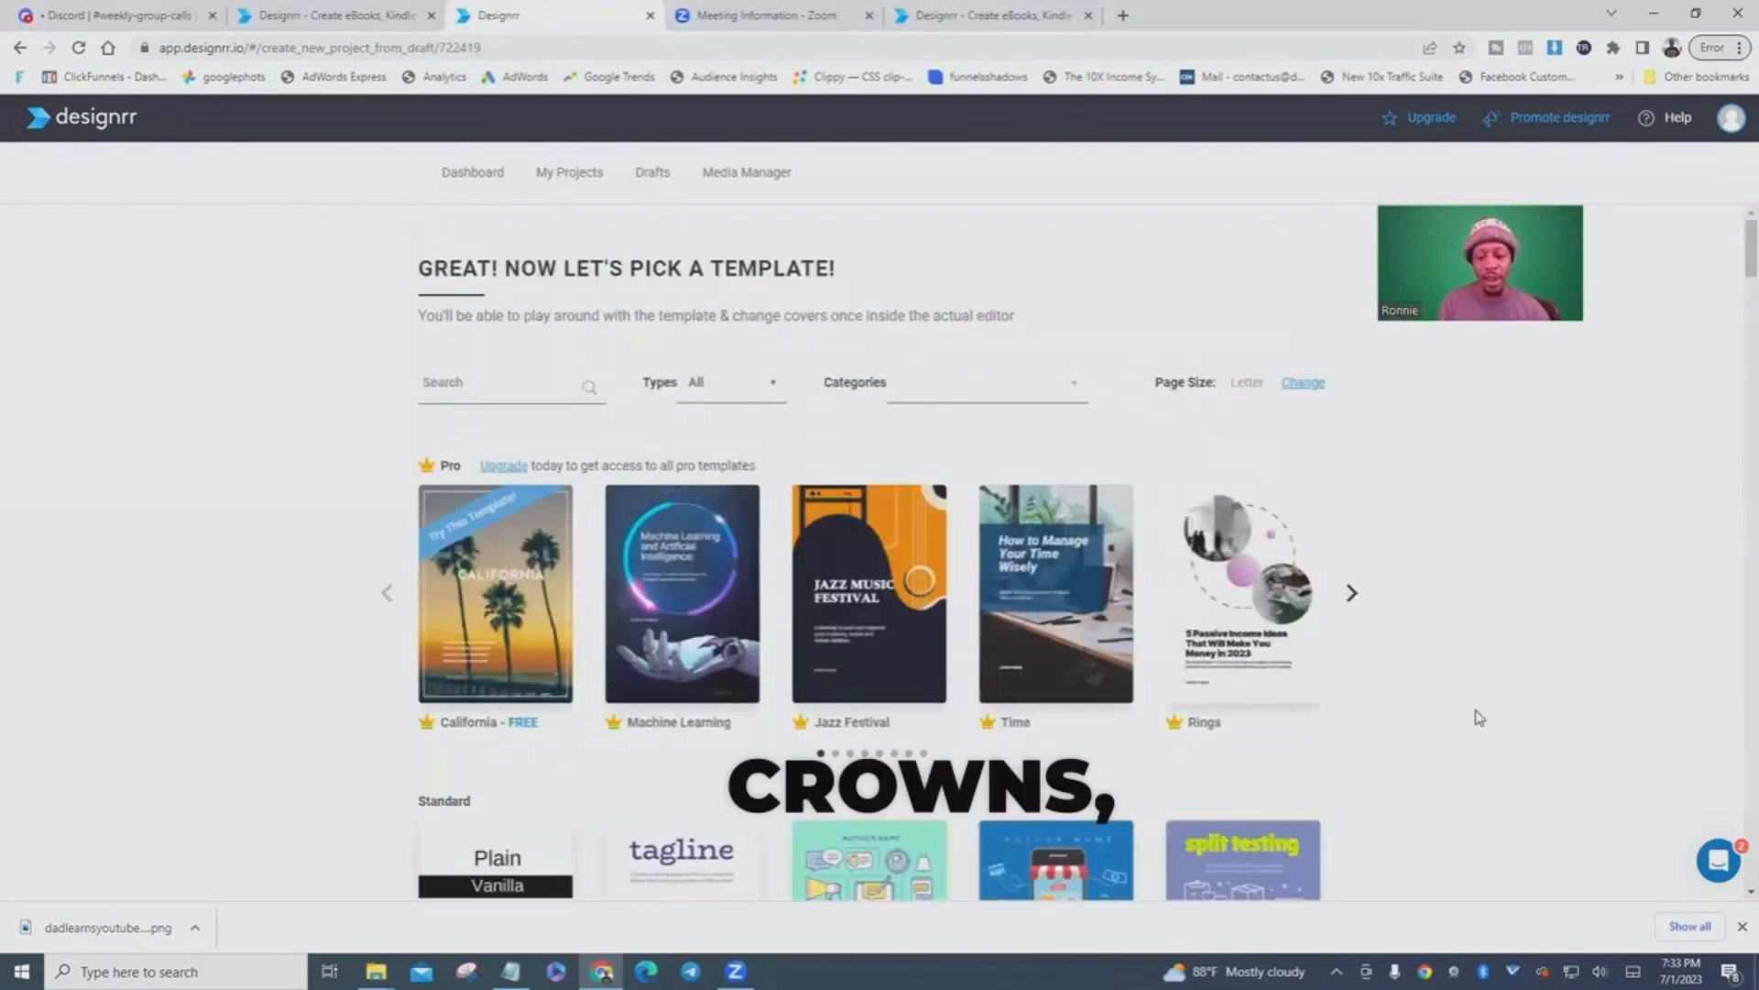
- Browse the full gallery of pro and standard eBook templates
scroll(1100, 632, "down", 2)
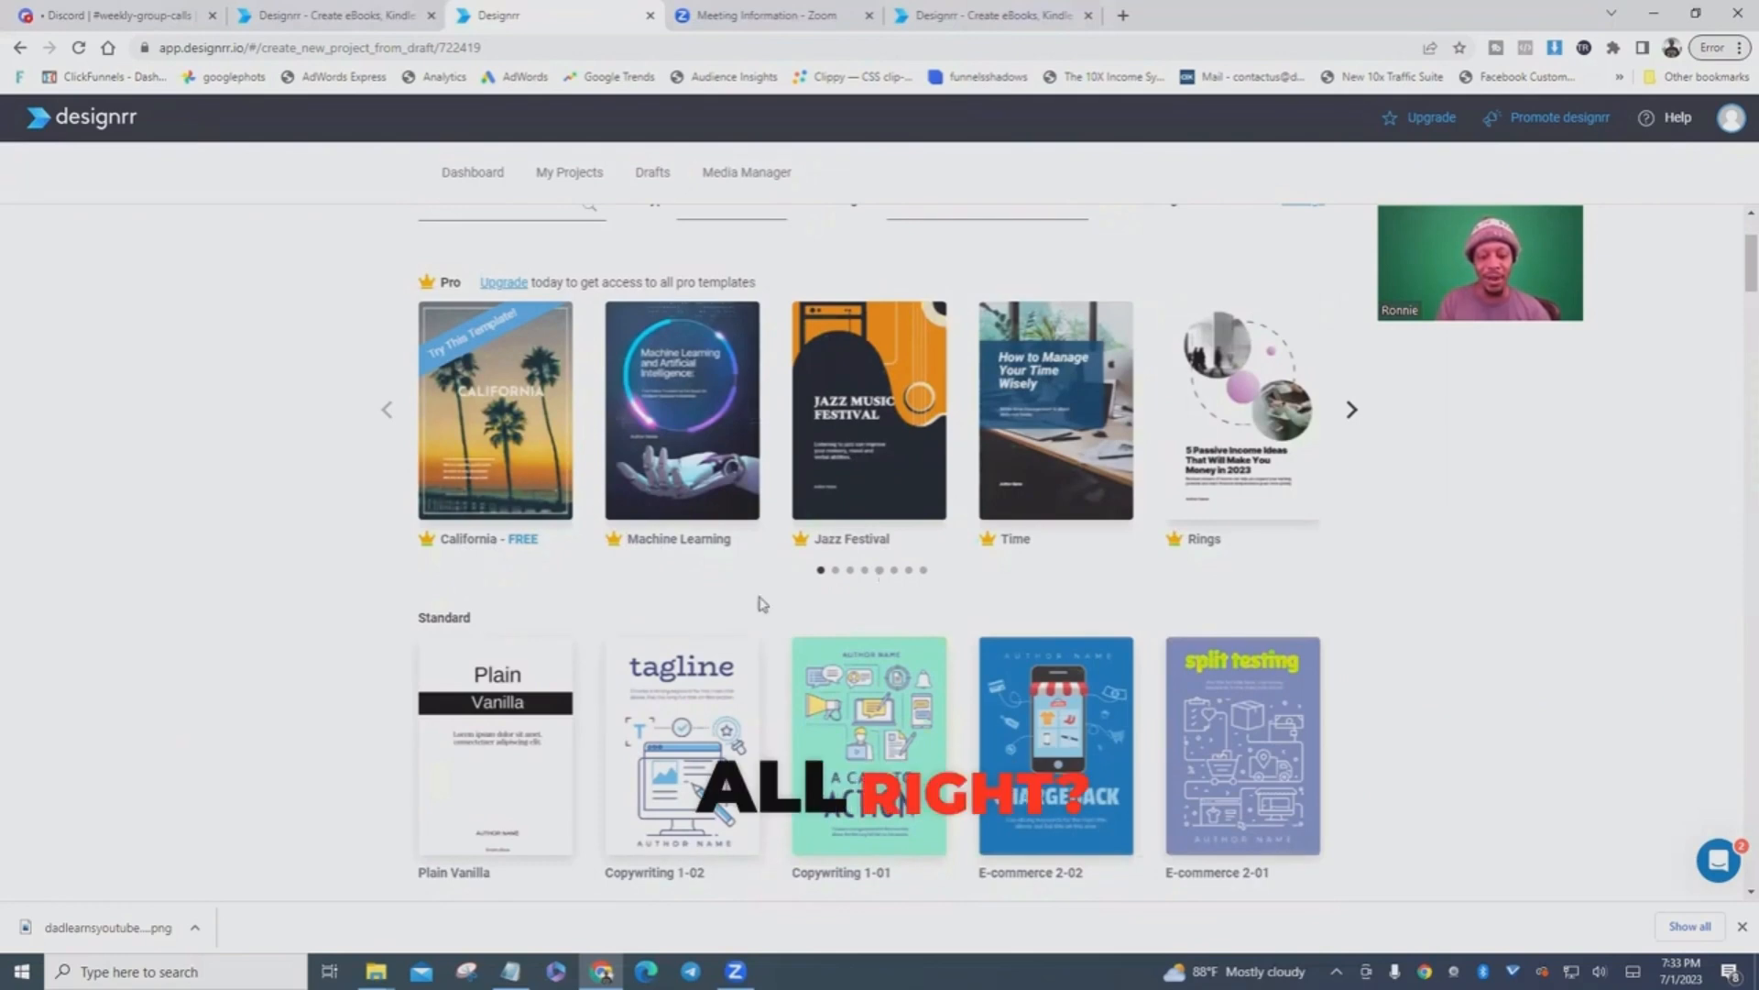
scroll(952, 605, "down", 2)
scroll(560, 596, "down", 1)
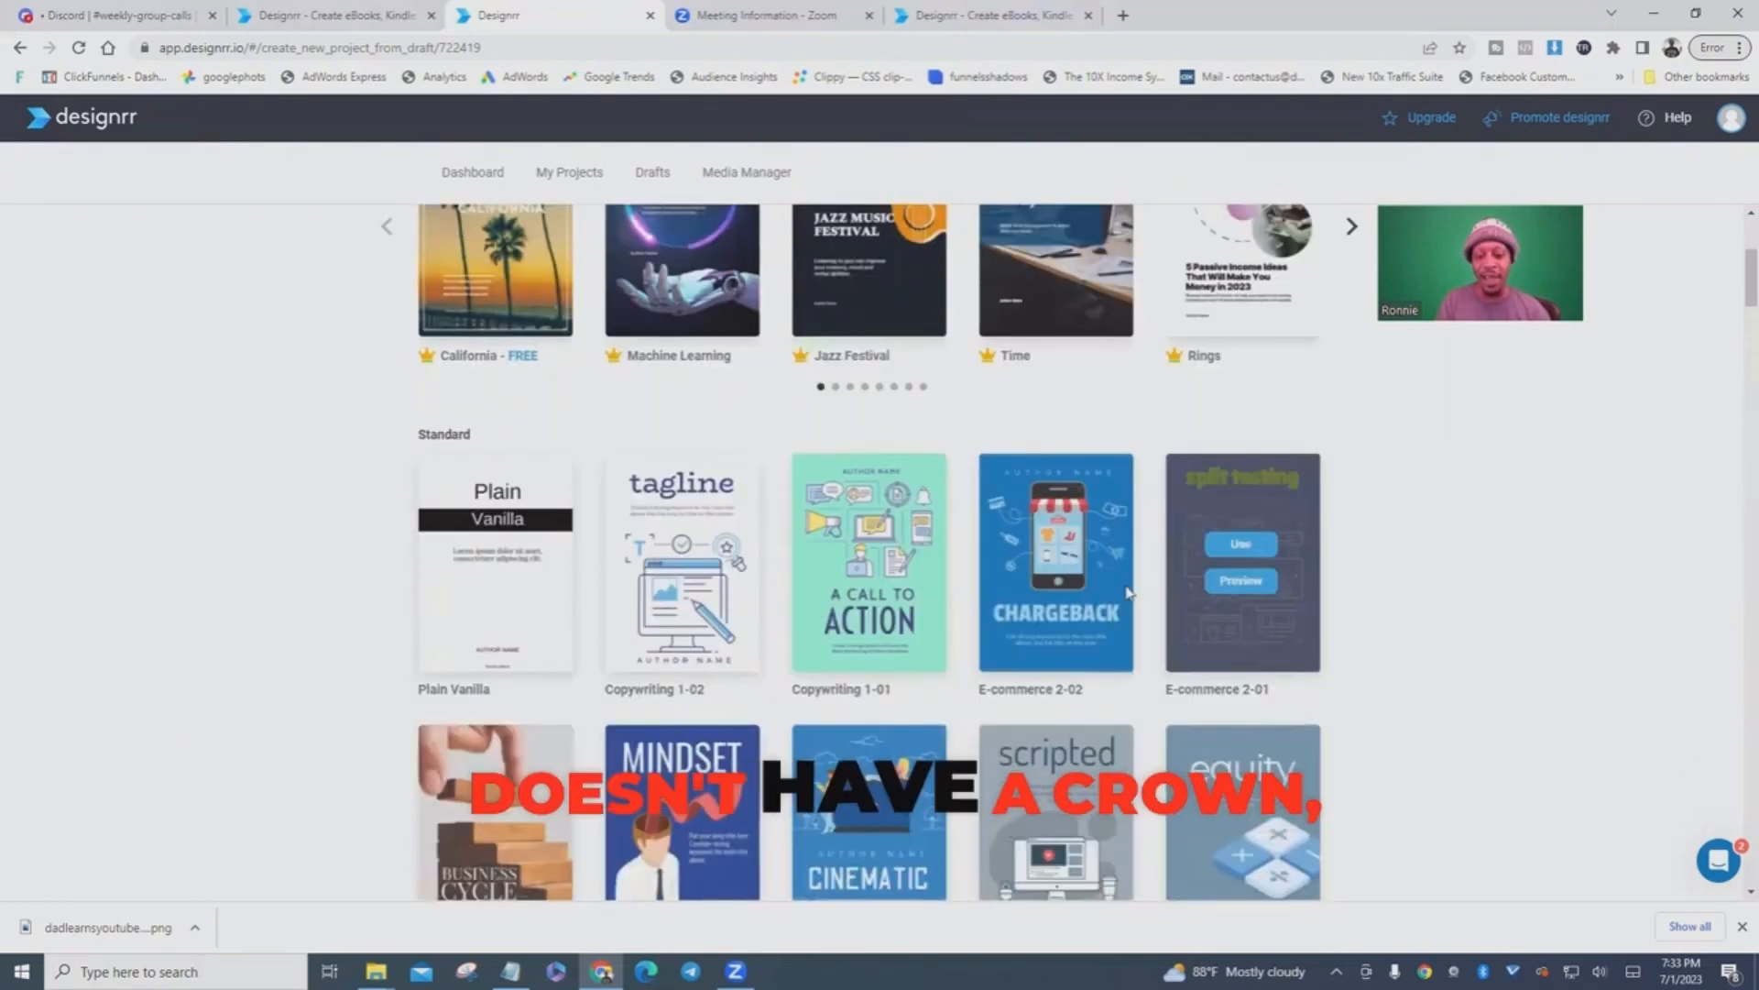
scroll(631, 654, "down", 5)
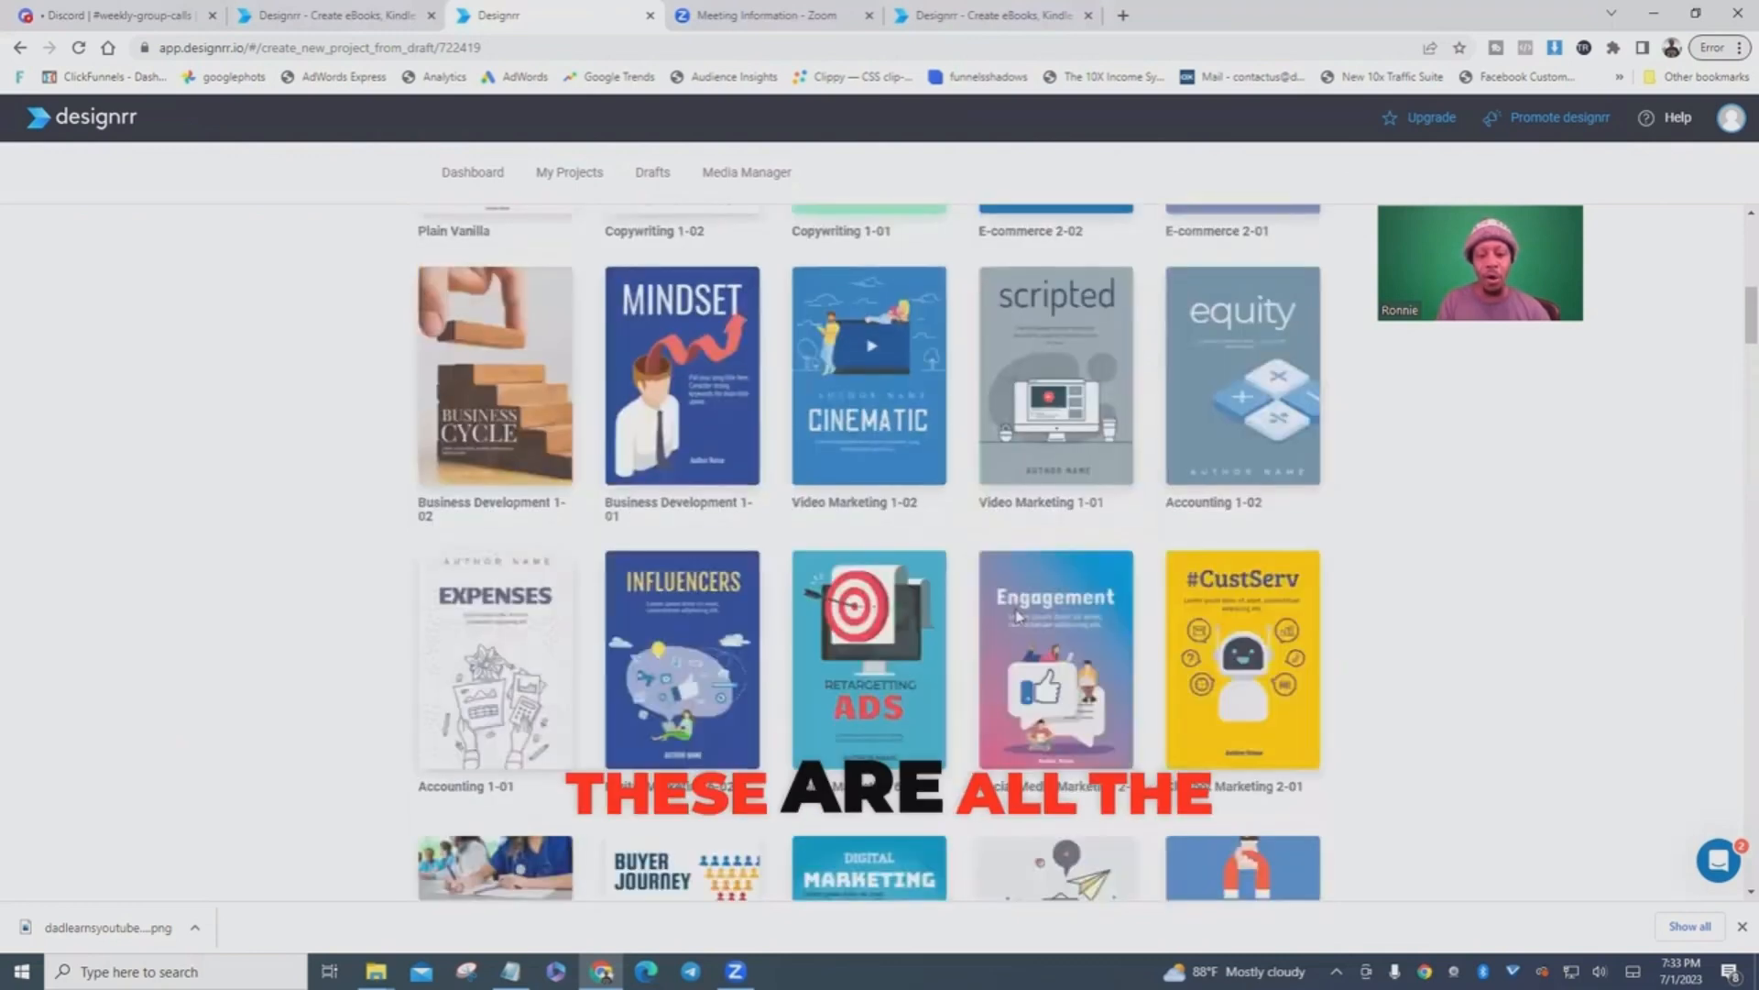
scroll(865, 702, "down", 8)
scroll(796, 585, "down", 5)
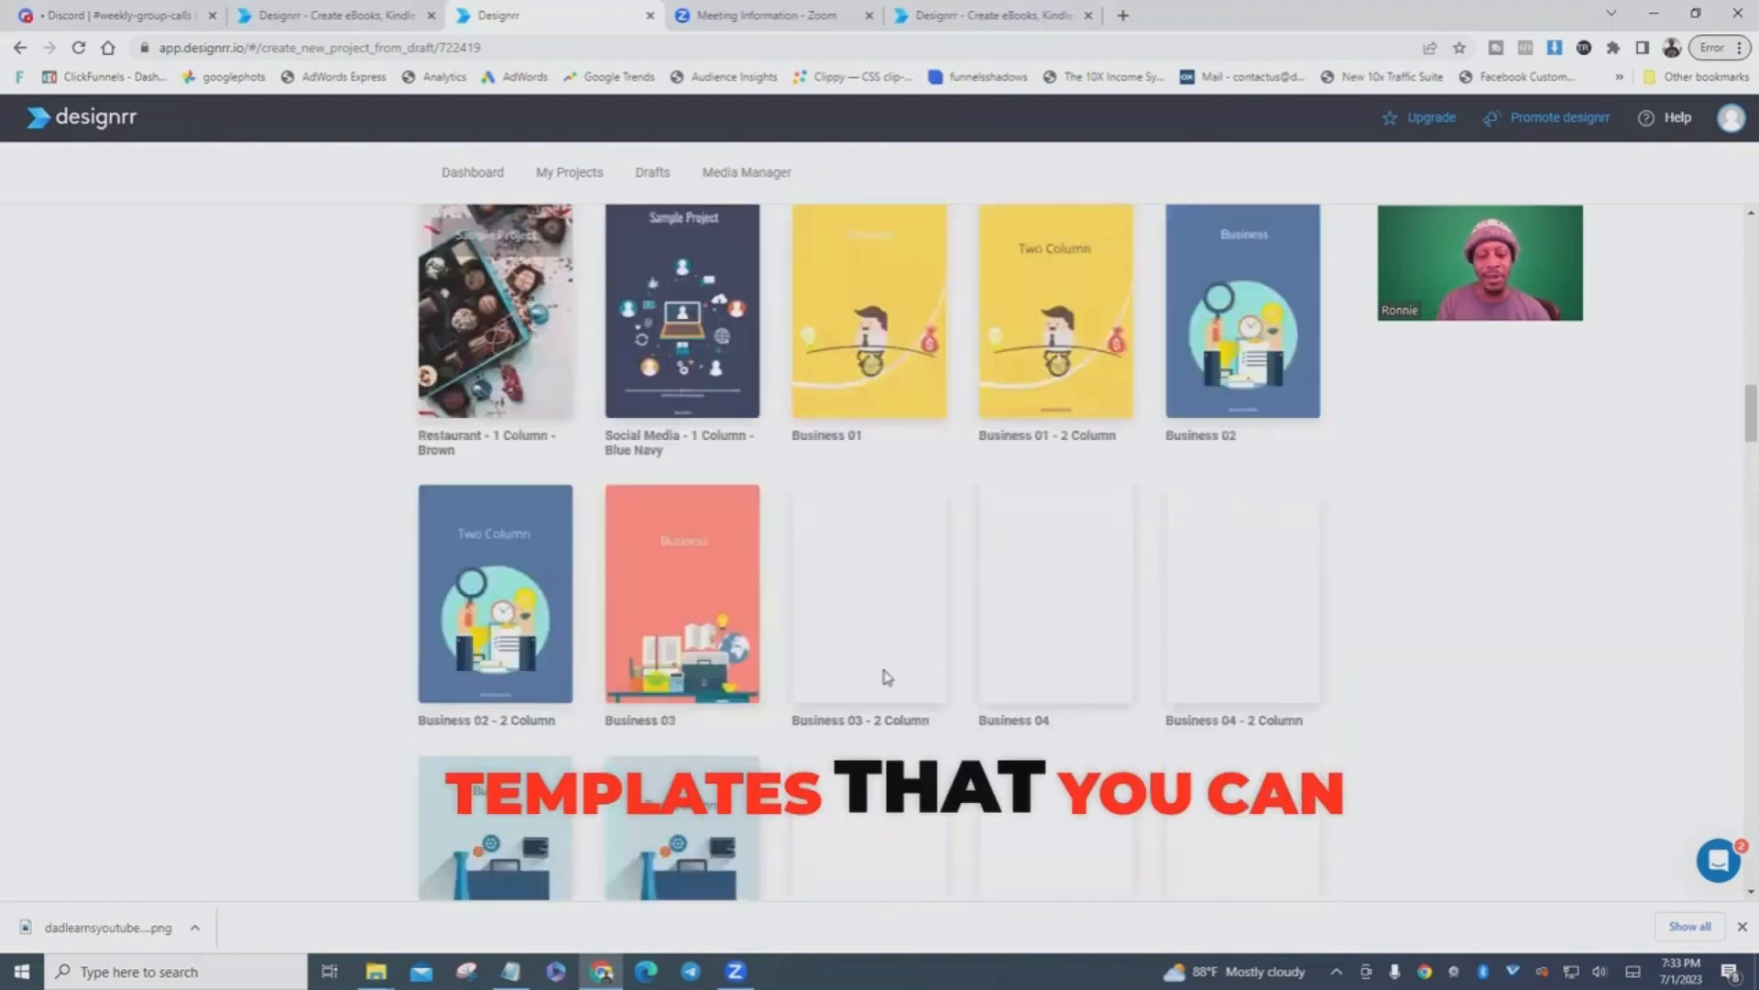
scroll(1008, 664, "down", 3)
scroll(929, 761, "down", 5)
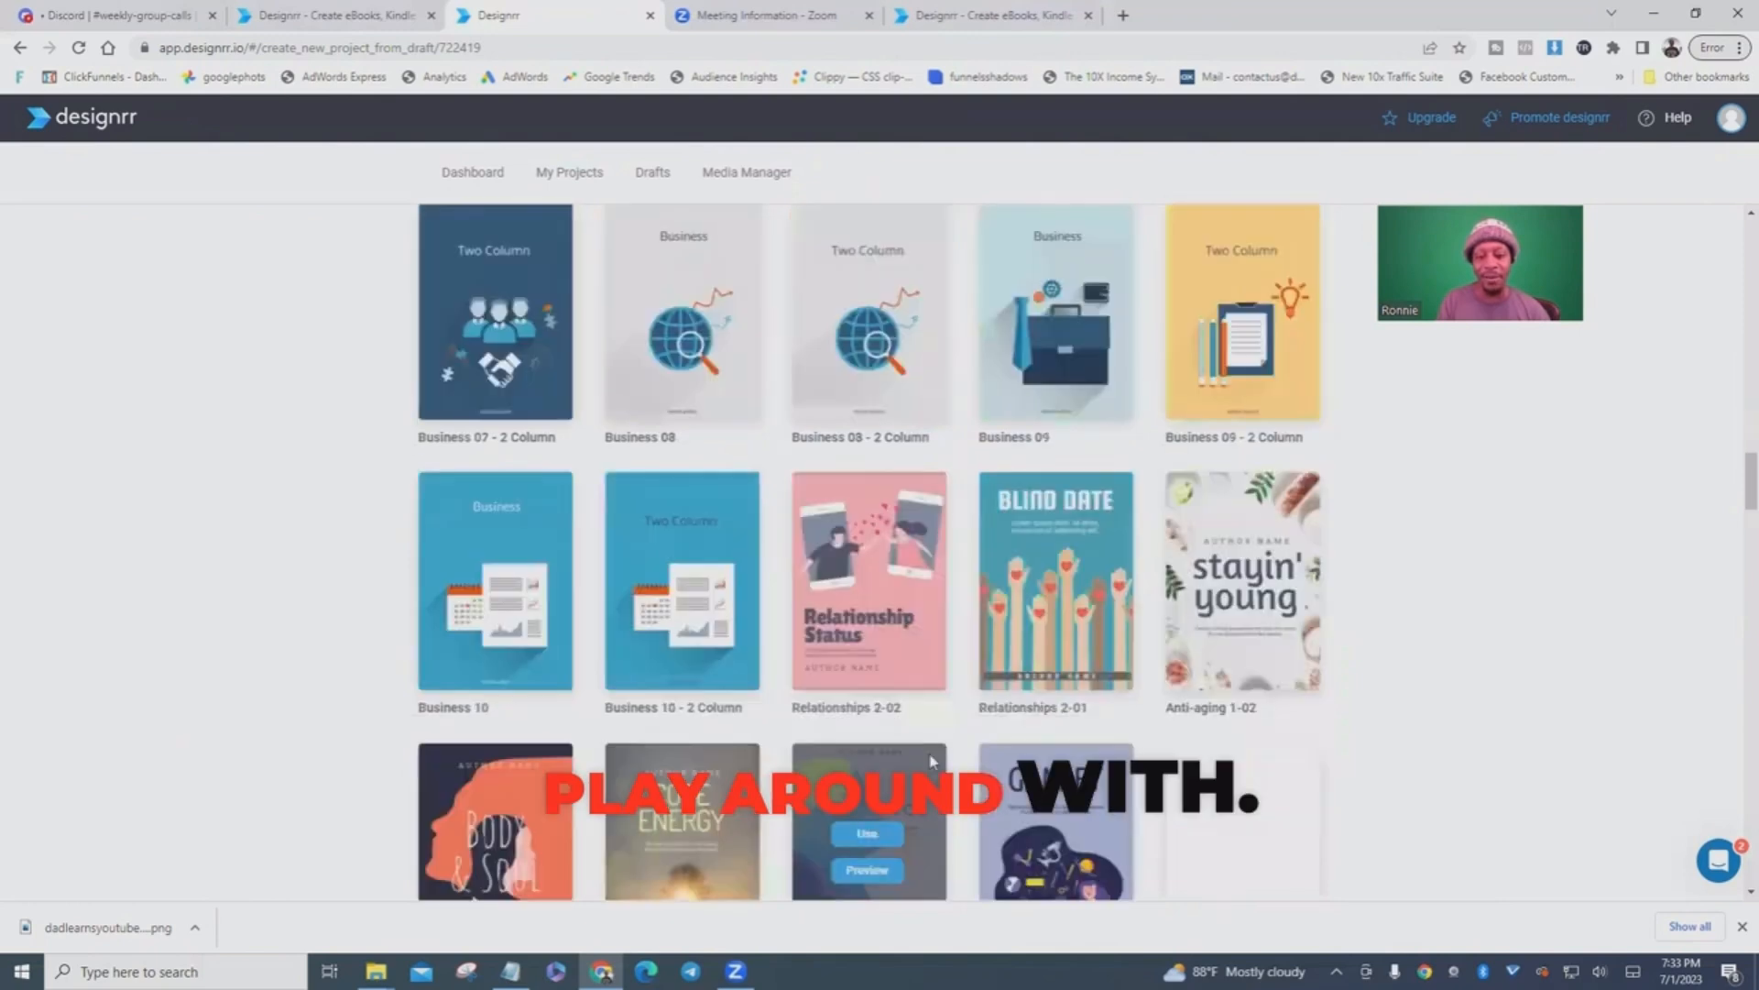
scroll(861, 664, "down", 5)
scroll(1132, 698, "down", 3)
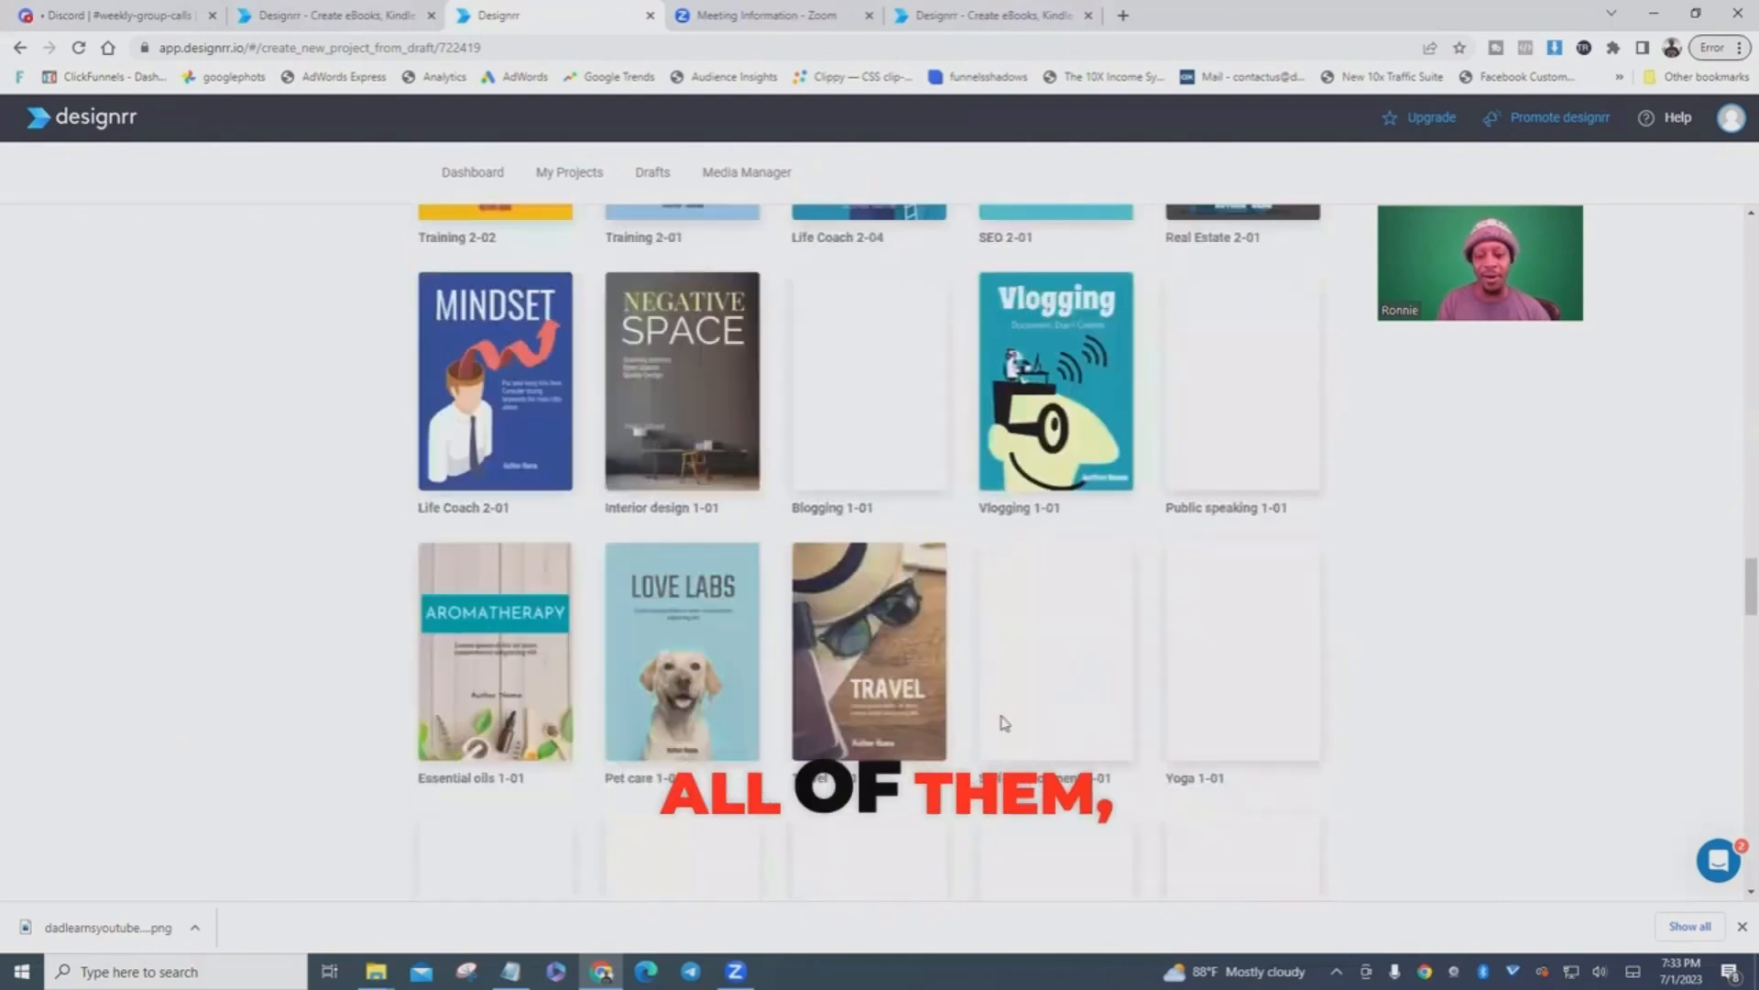
scroll(1045, 678, "down", 5)
scroll(1063, 692, "down", 6)
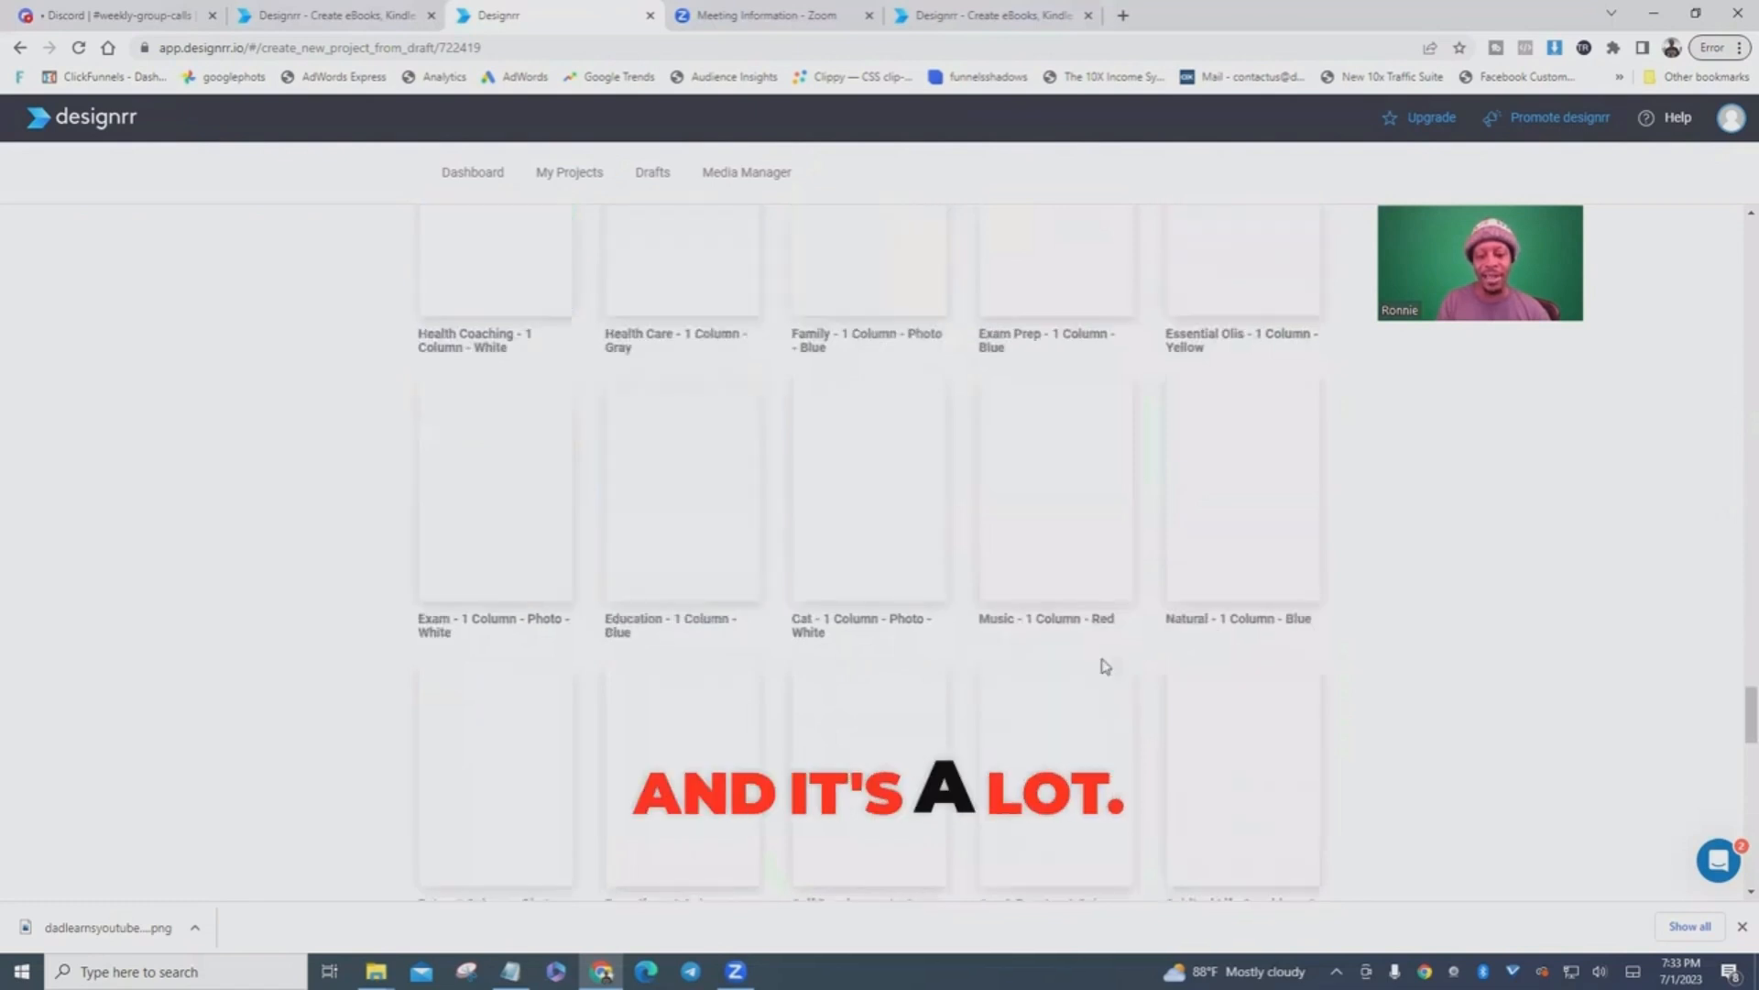
scroll(1078, 633, "down", 5)
scroll(1078, 648, "down", 5)
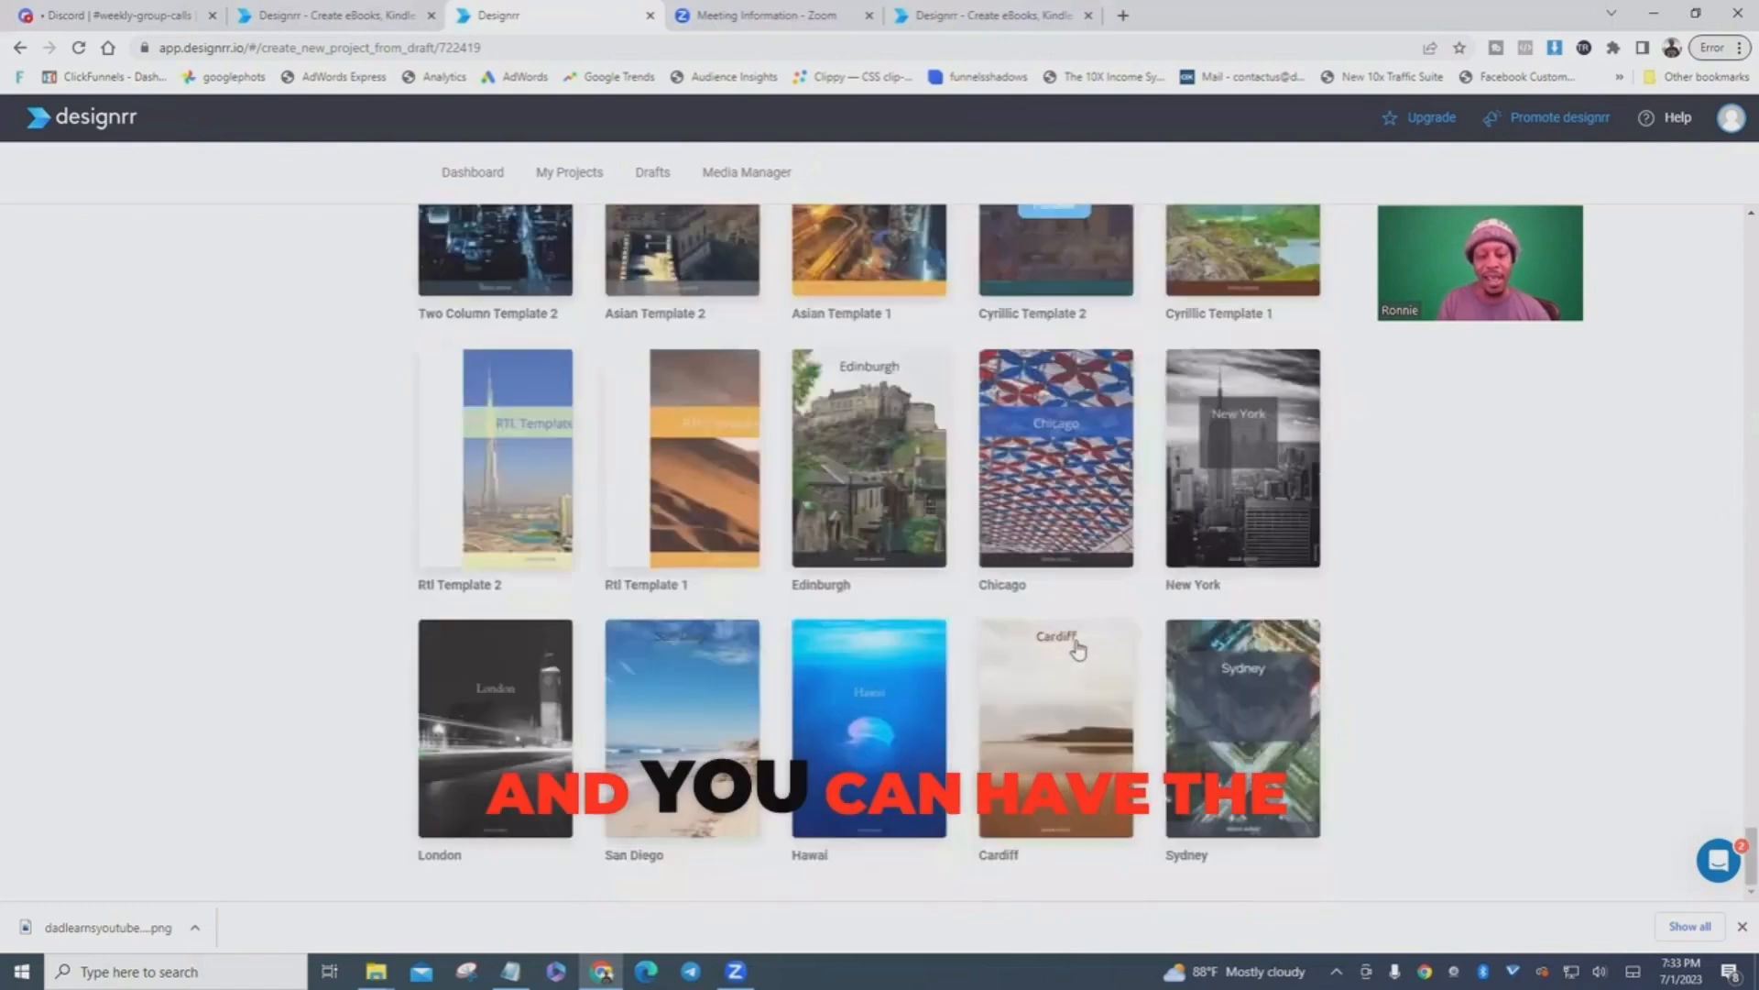
scroll(877, 492, "up", 5)
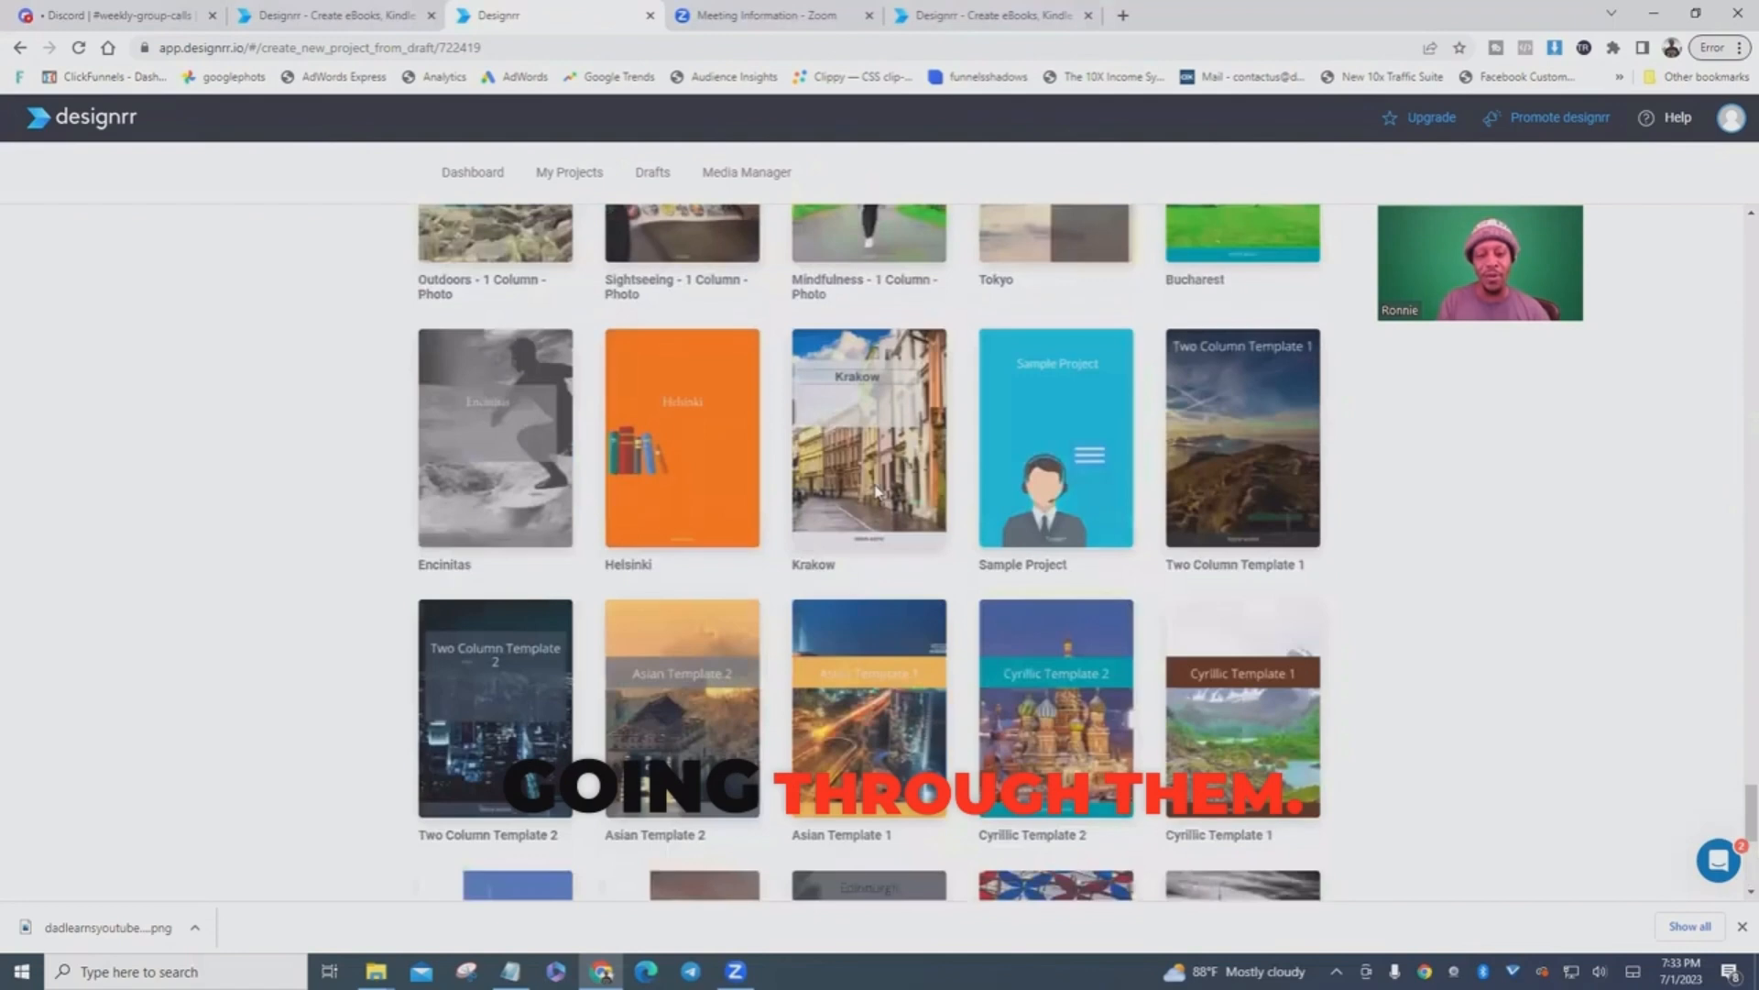
scroll(877, 492, "up", 5)
scroll(877, 492, "up", 5)
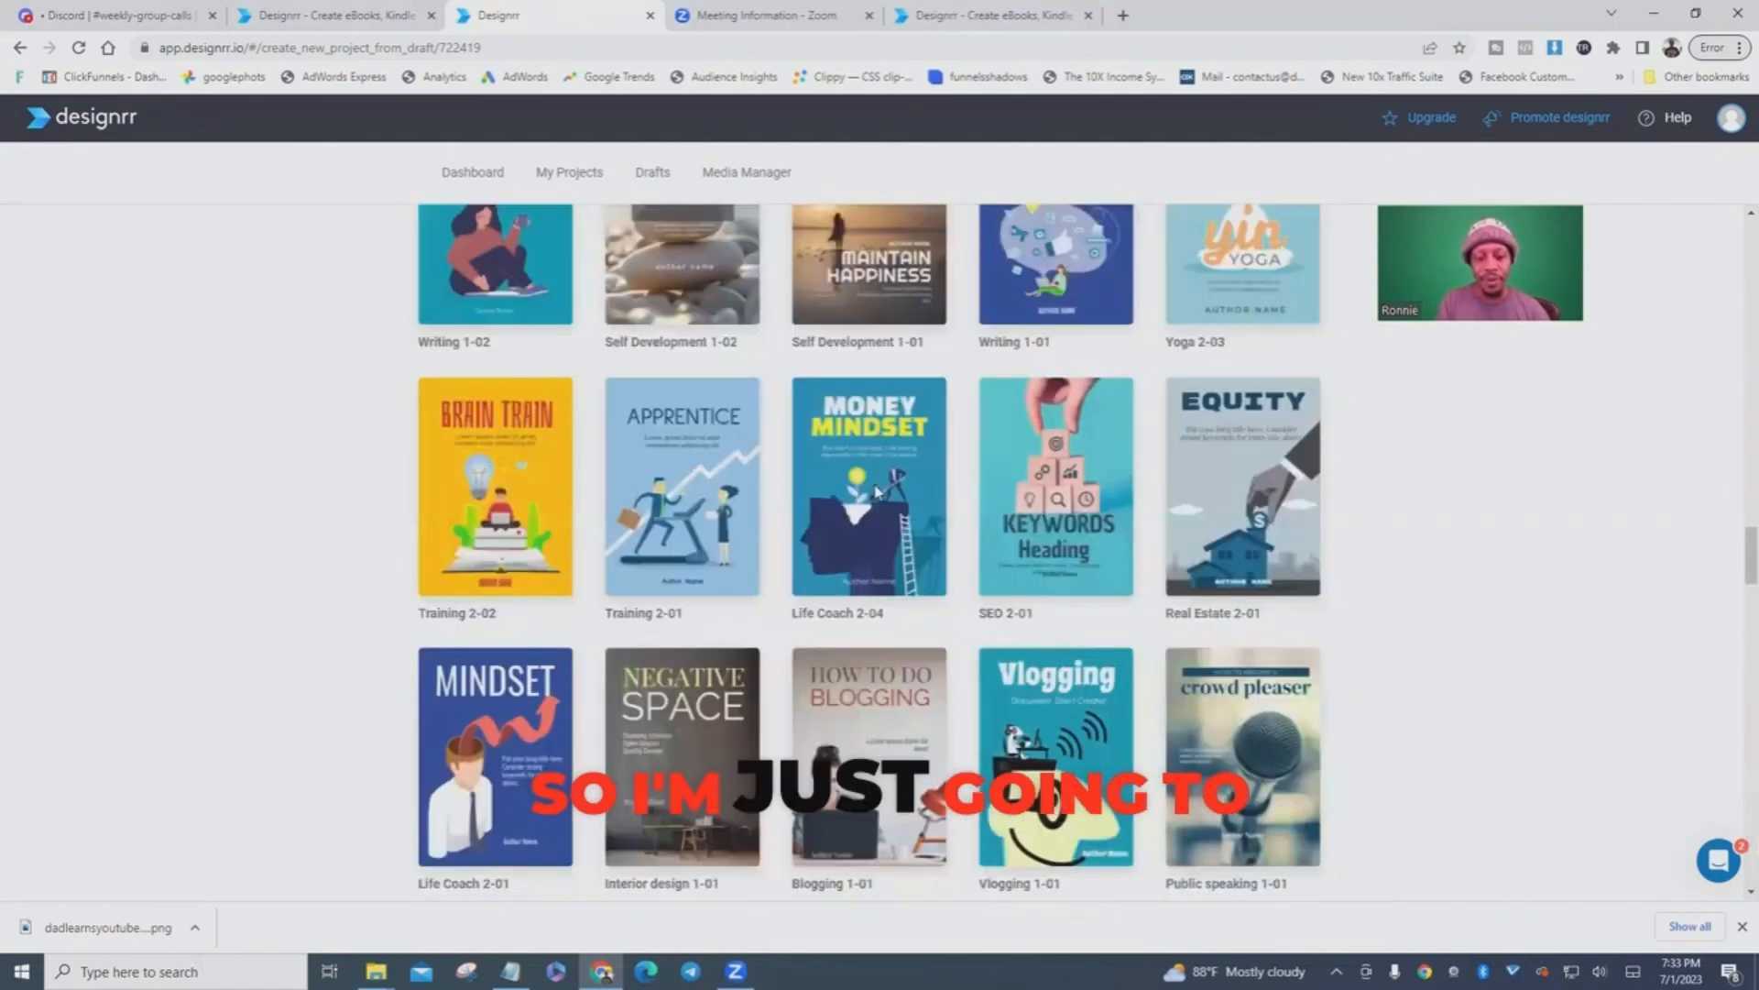
scroll(876, 492, "up", 5)
scroll(877, 492, "up", 5)
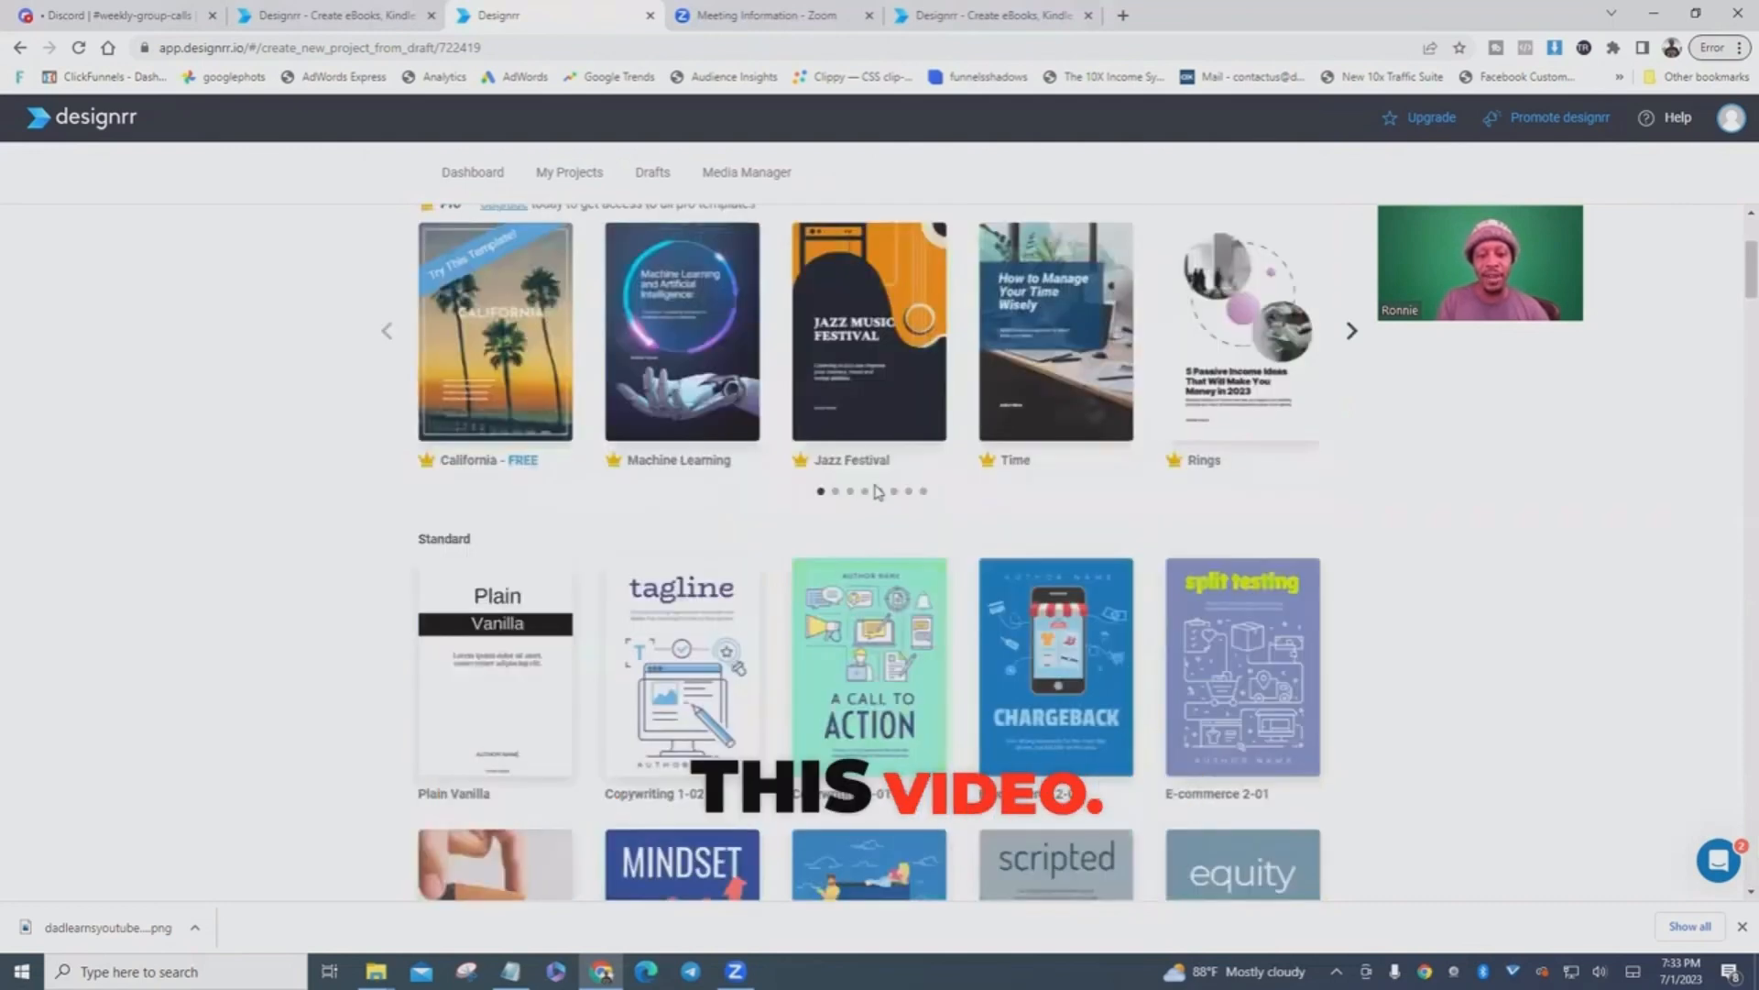
scroll(877, 492, "up", 3)
- Preview the sample pages of the Business Development 1-01 "Mindset" template and close the preview
scroll(901, 669, "down", 4)
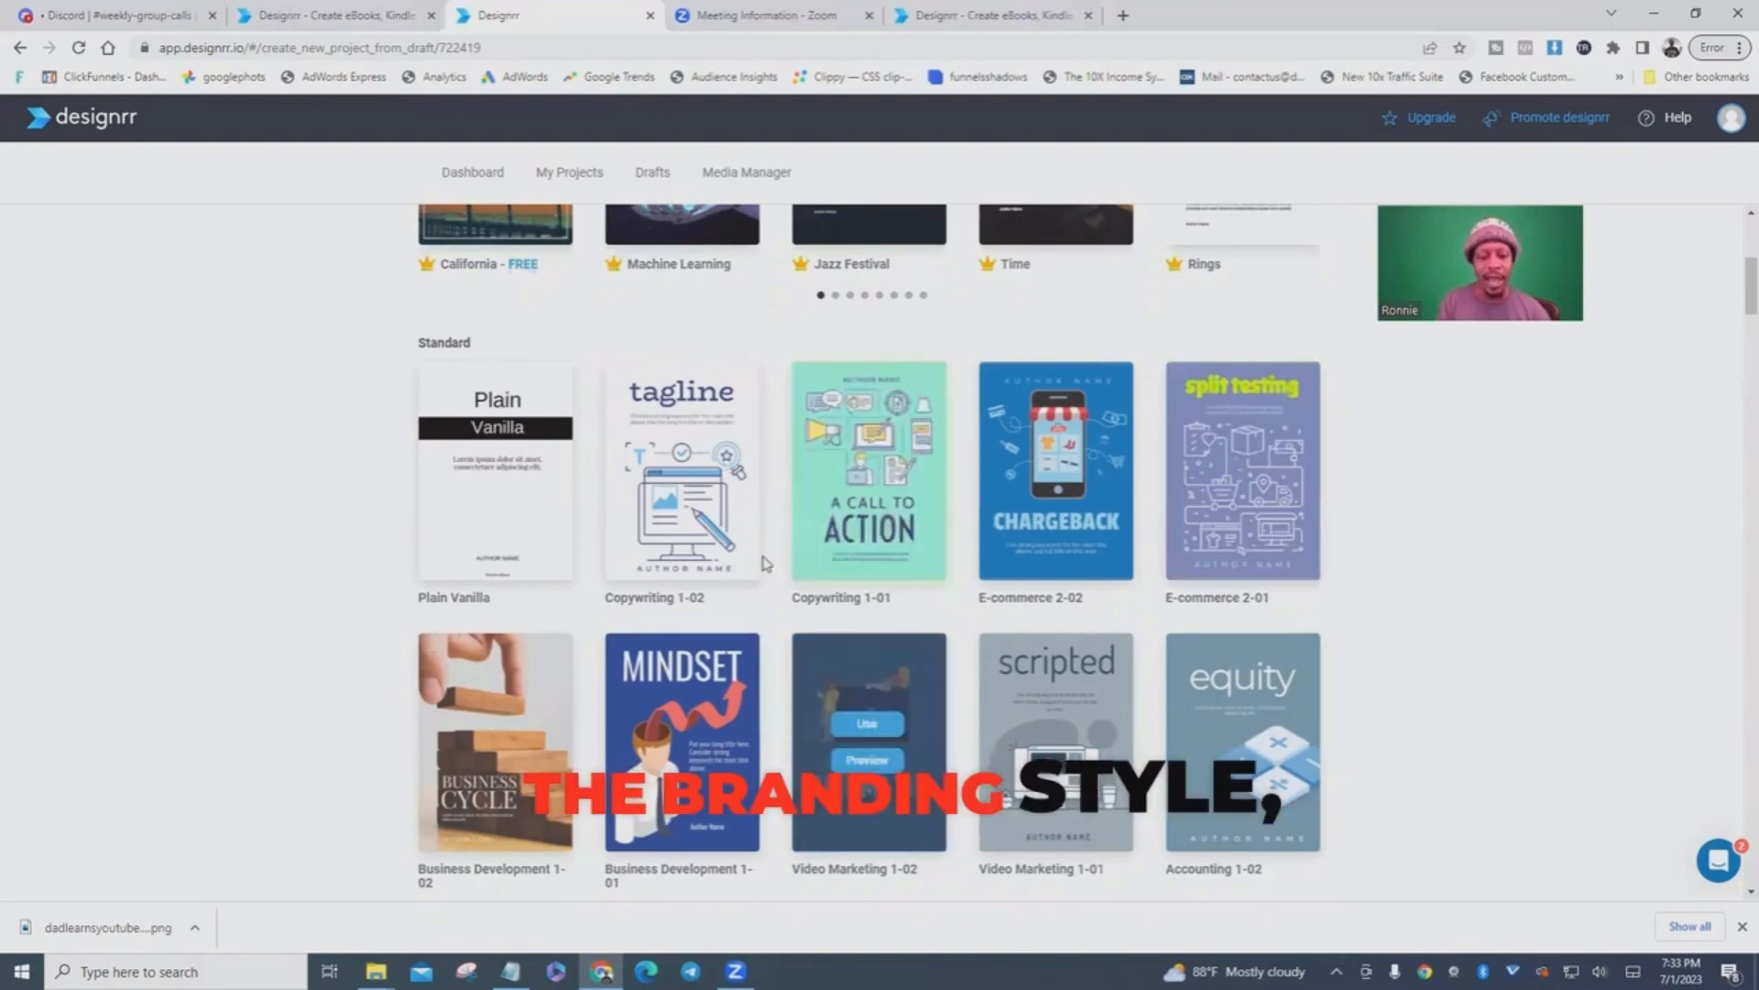
scroll(887, 598, "down", 2)
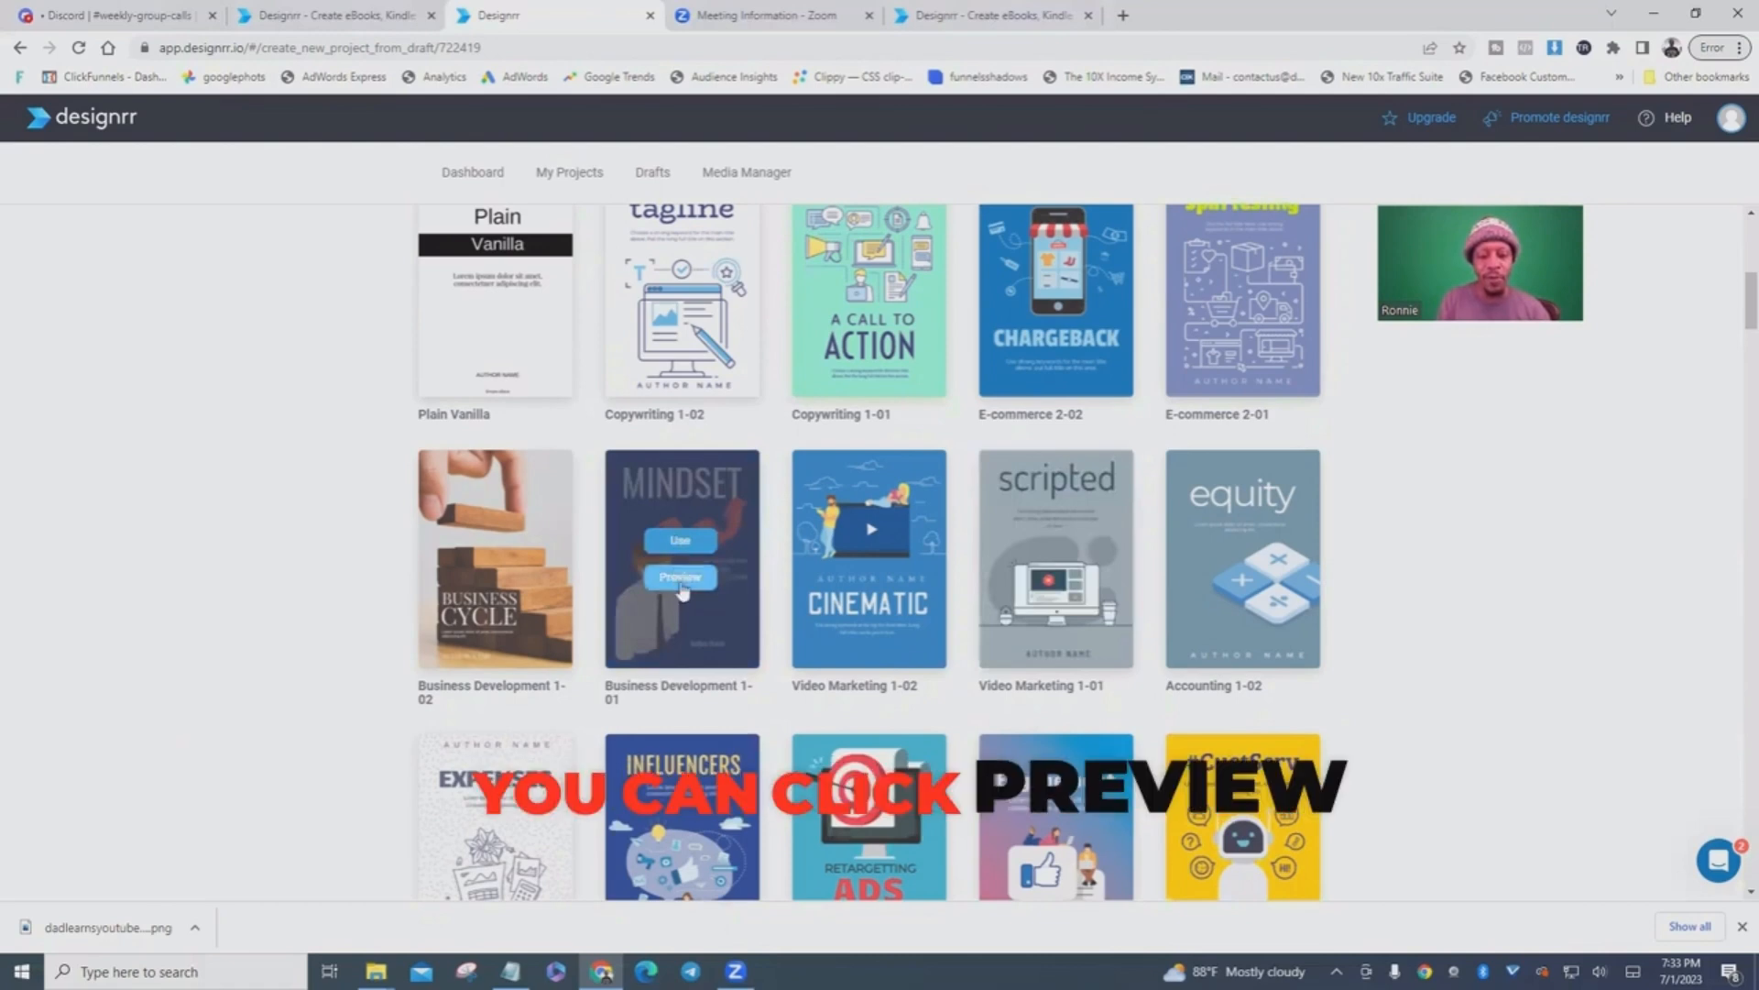
left_click(681, 579)
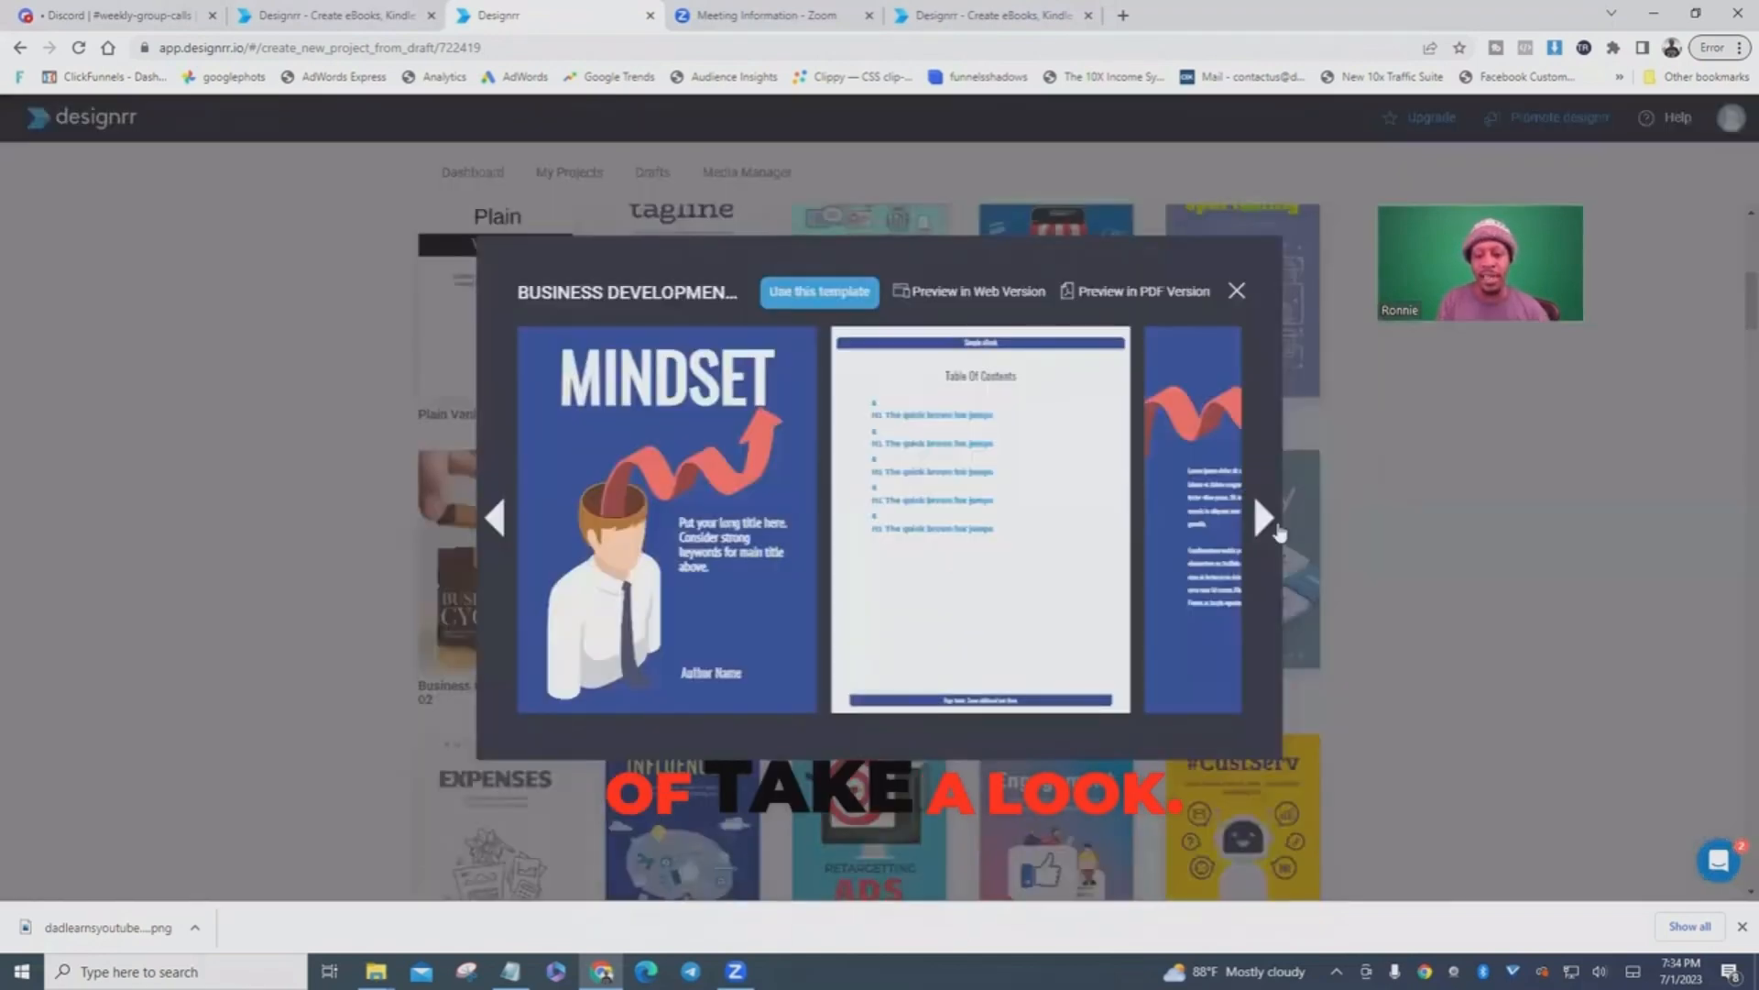
left_click(1264, 518)
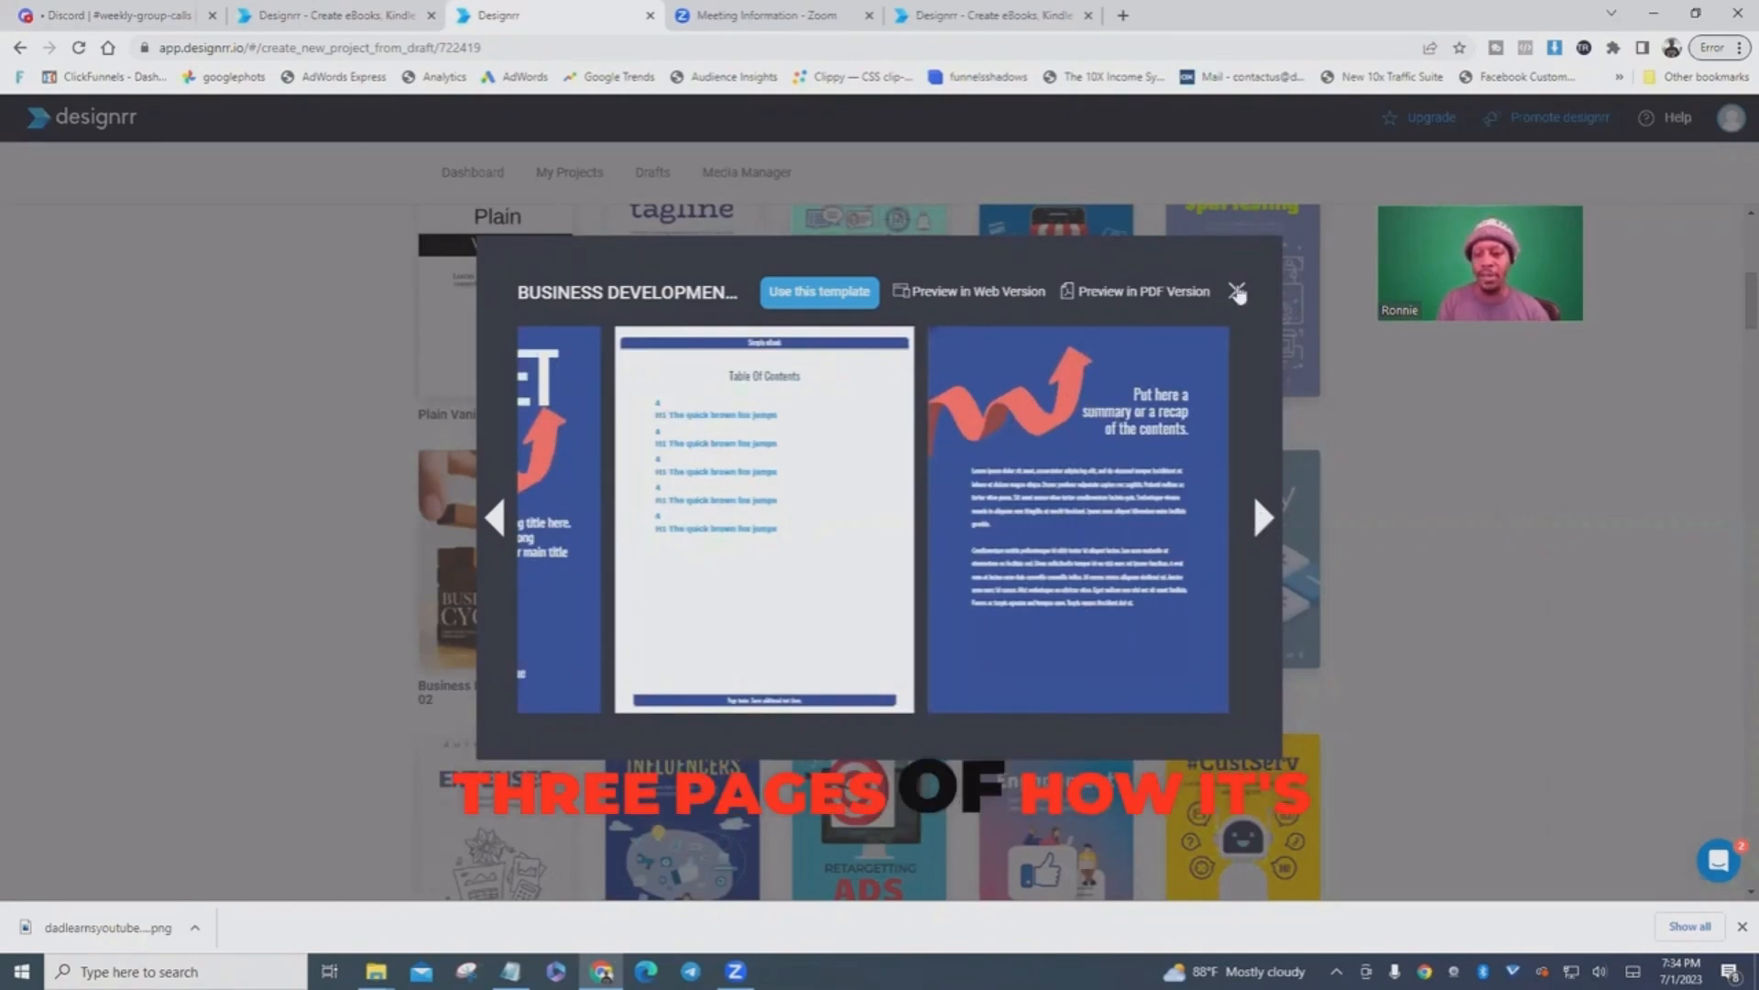
left_click(1237, 291)
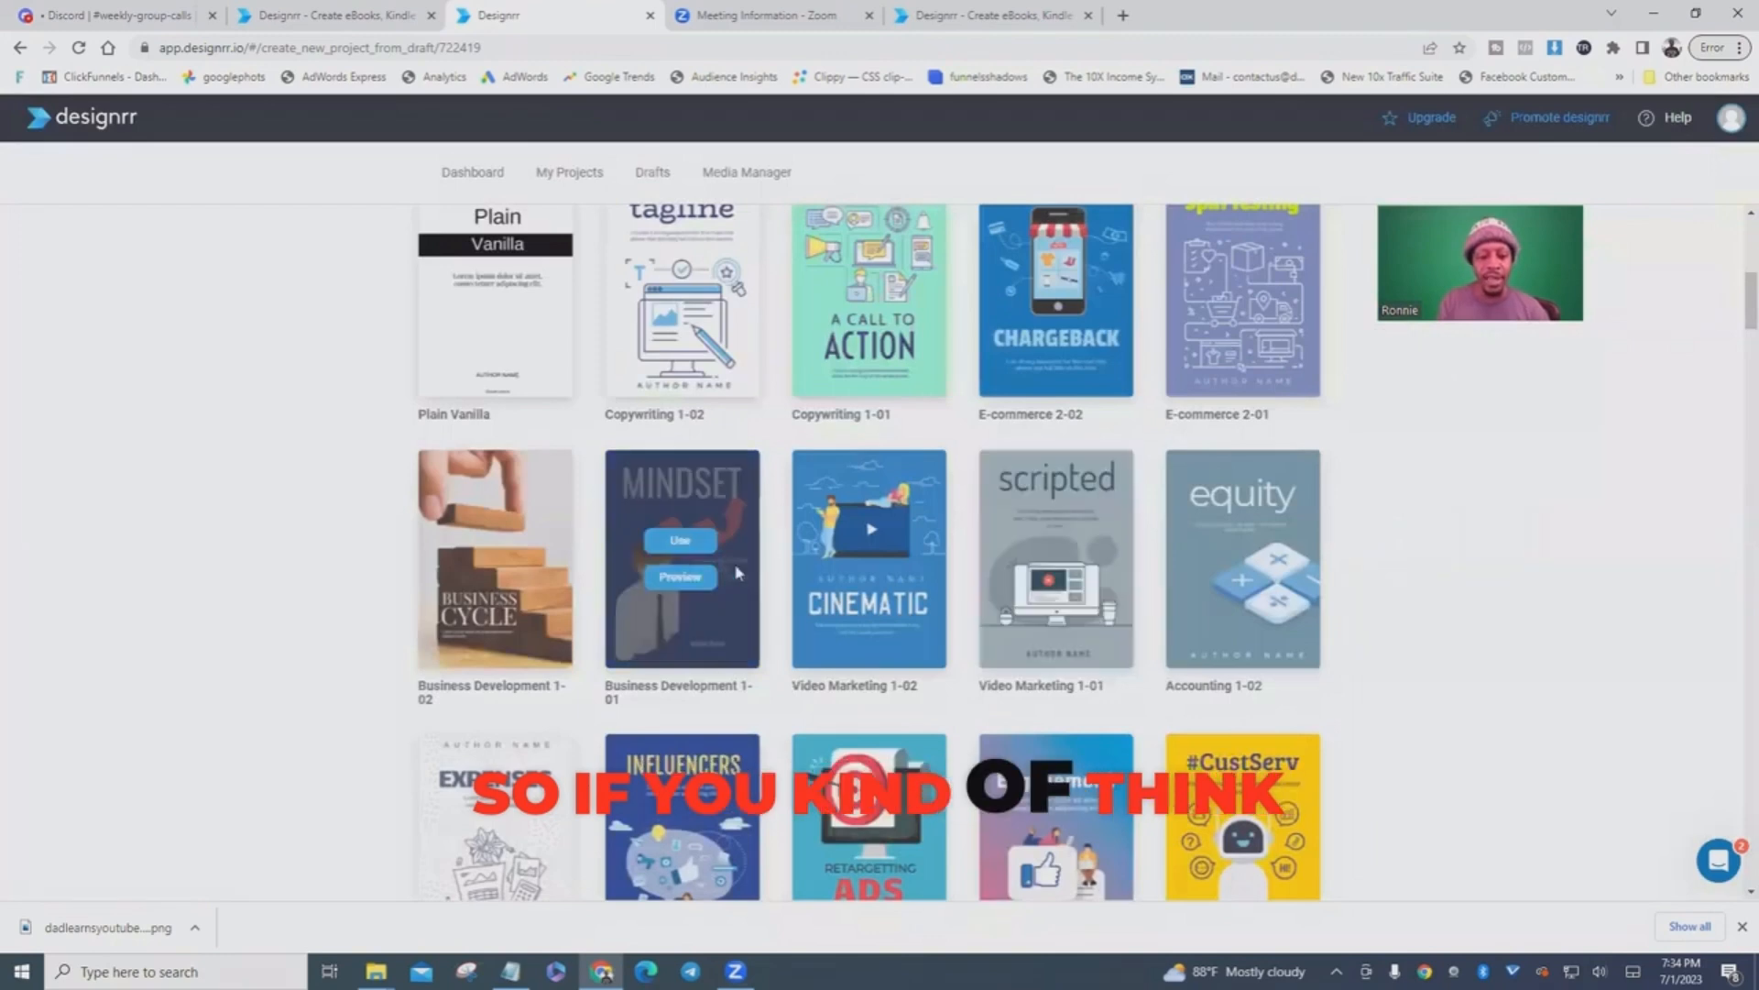
mouse_move(976, 612)
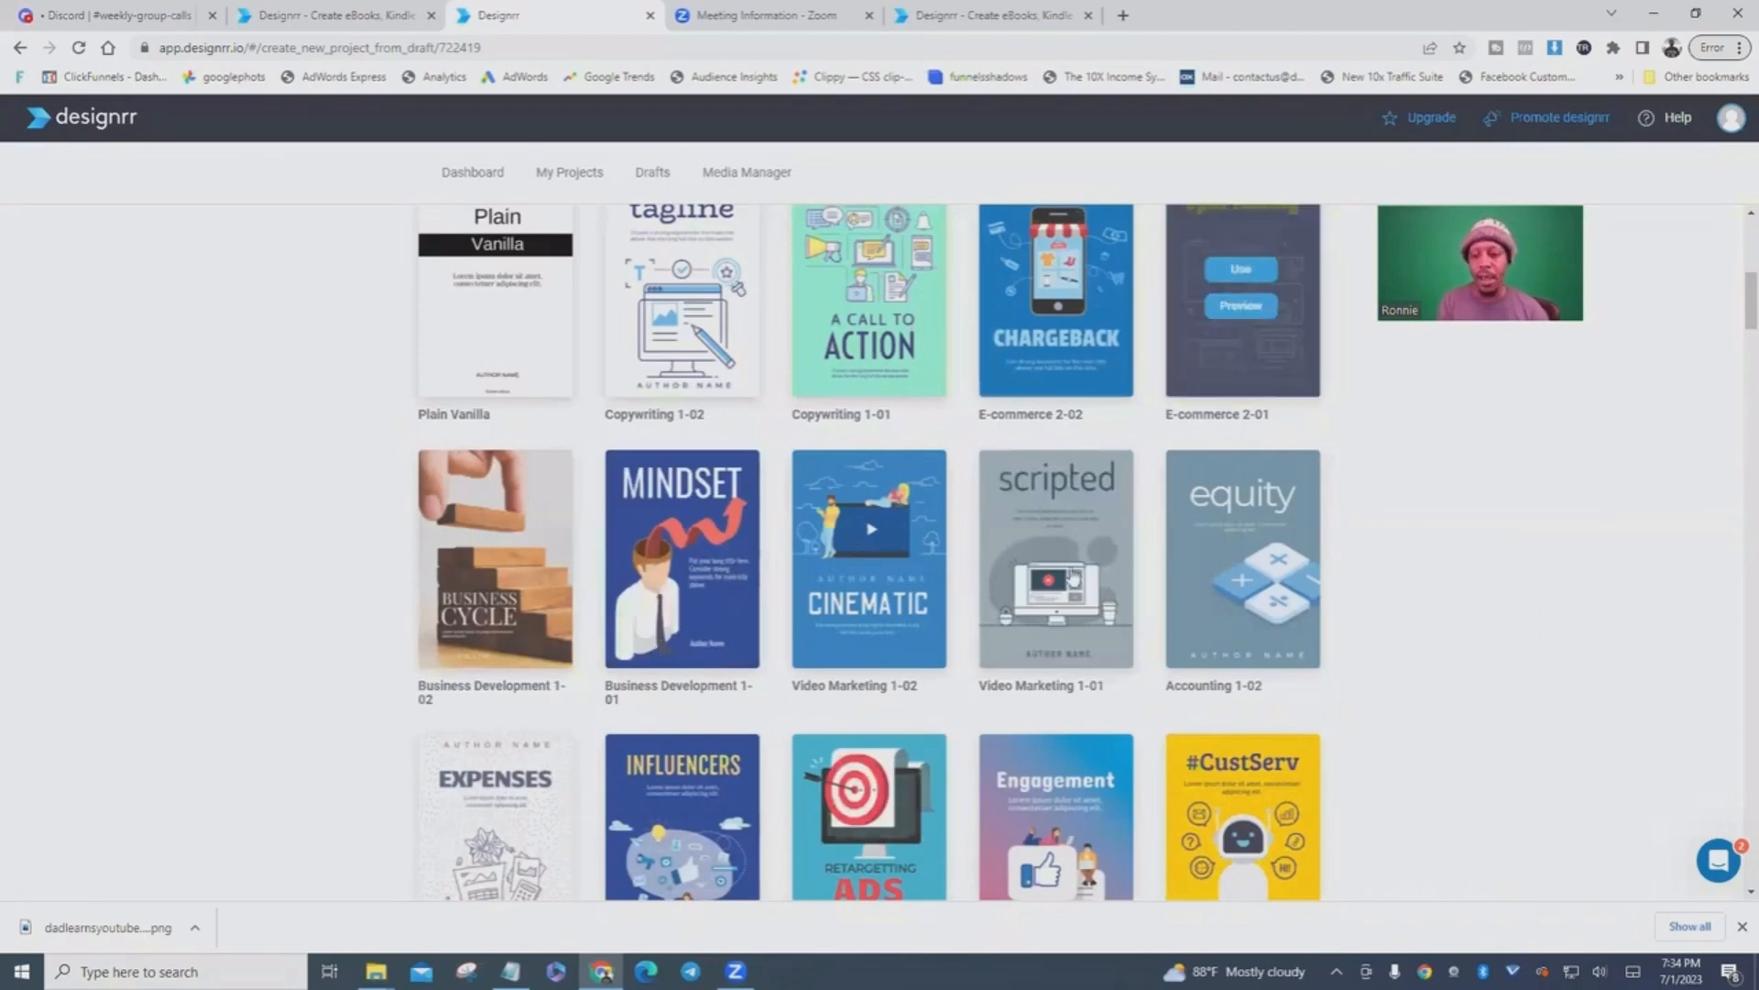
- Find the Digital Marketing 5-01 template, preview its sample pages and use it for the eBook
scroll(1234, 475, "up", 1)
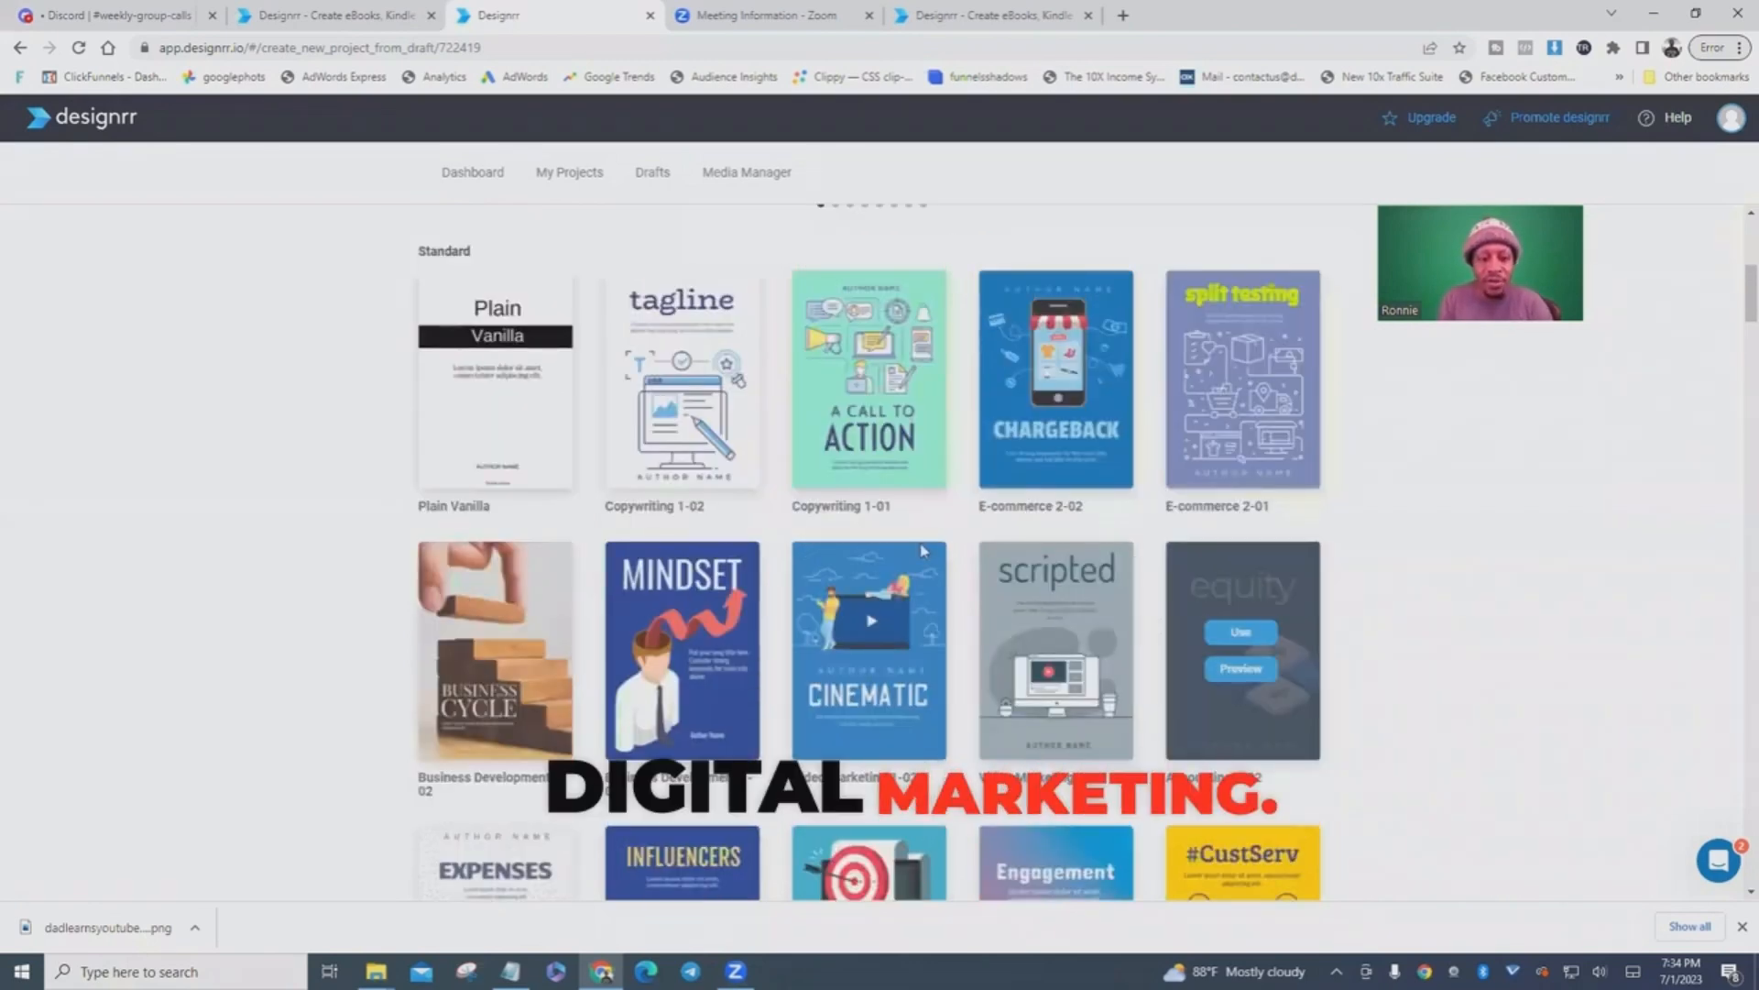
scroll(783, 707, "down", 2)
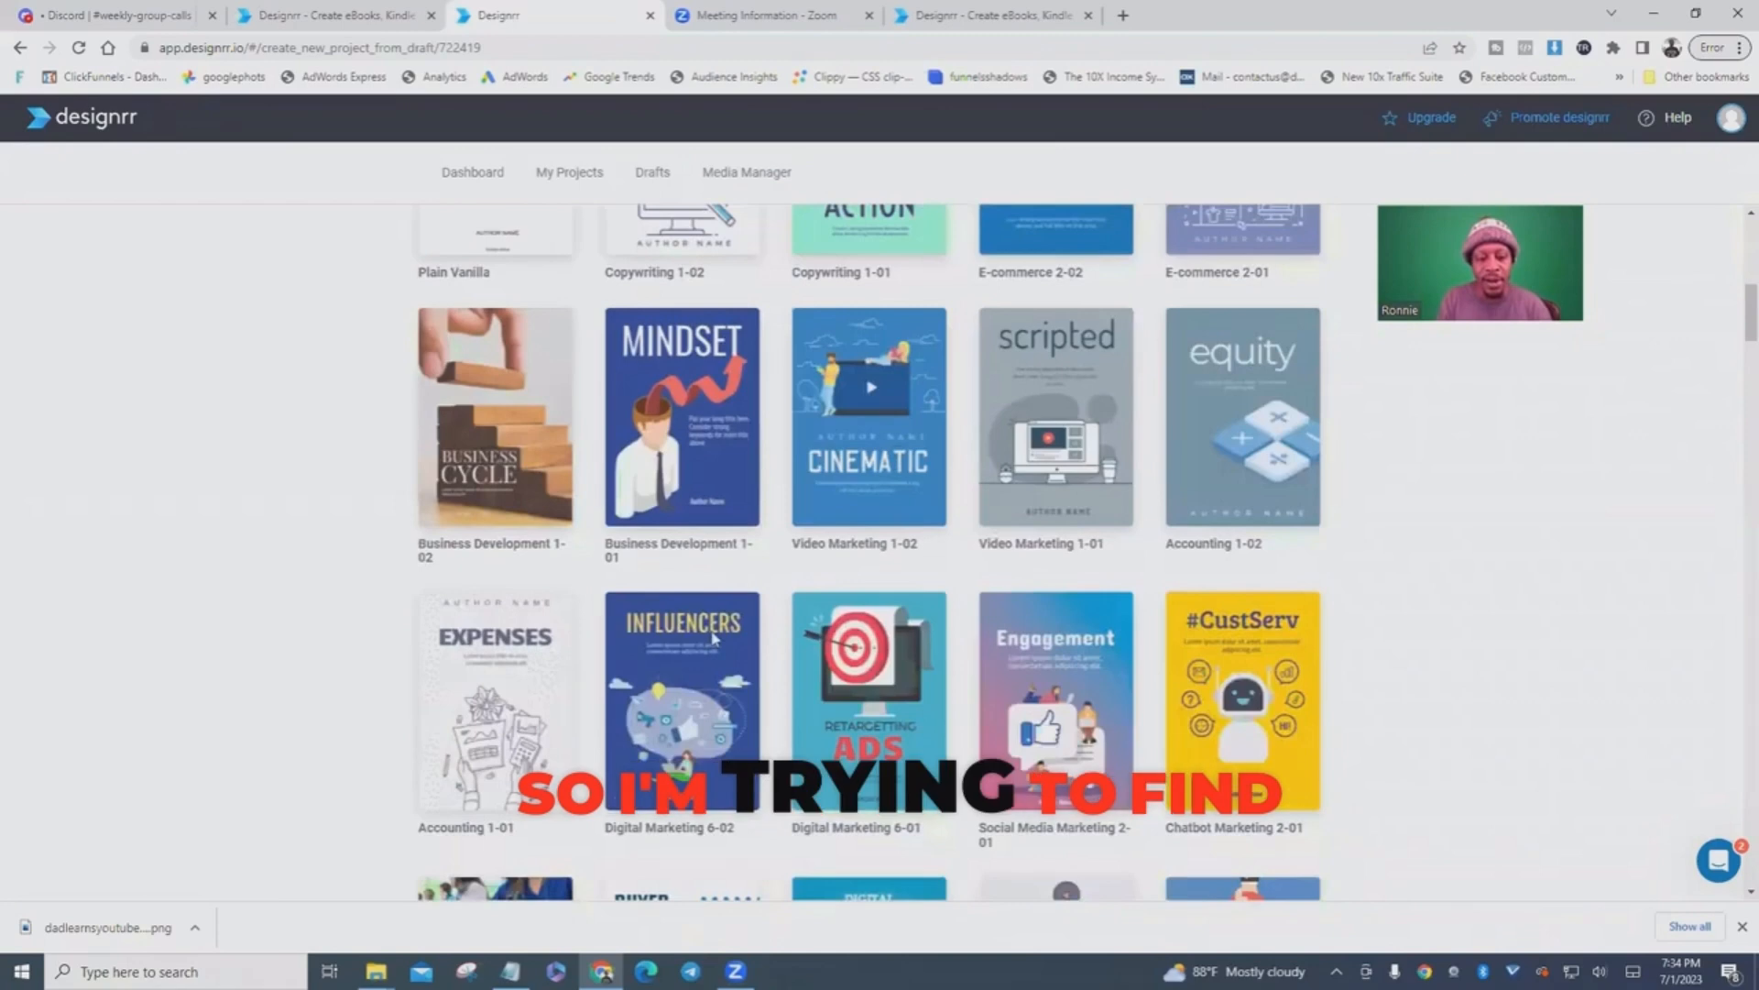
scroll(678, 550, "down", 1)
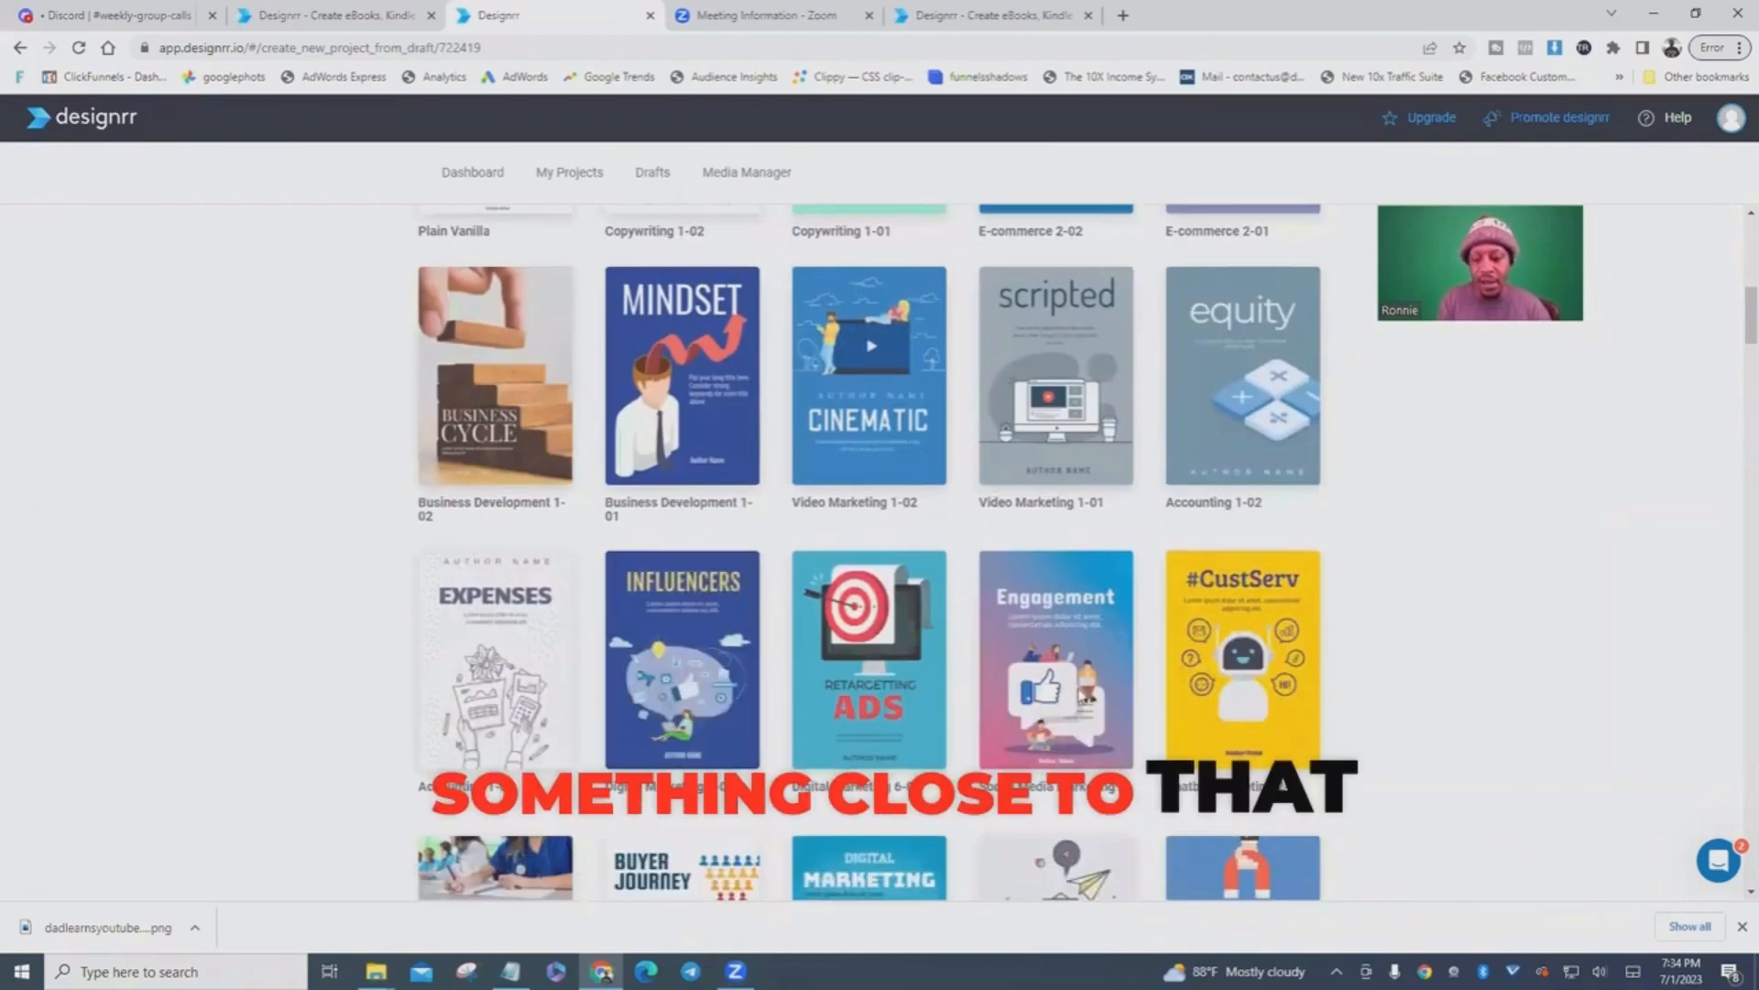
scroll(927, 605, "down", 3)
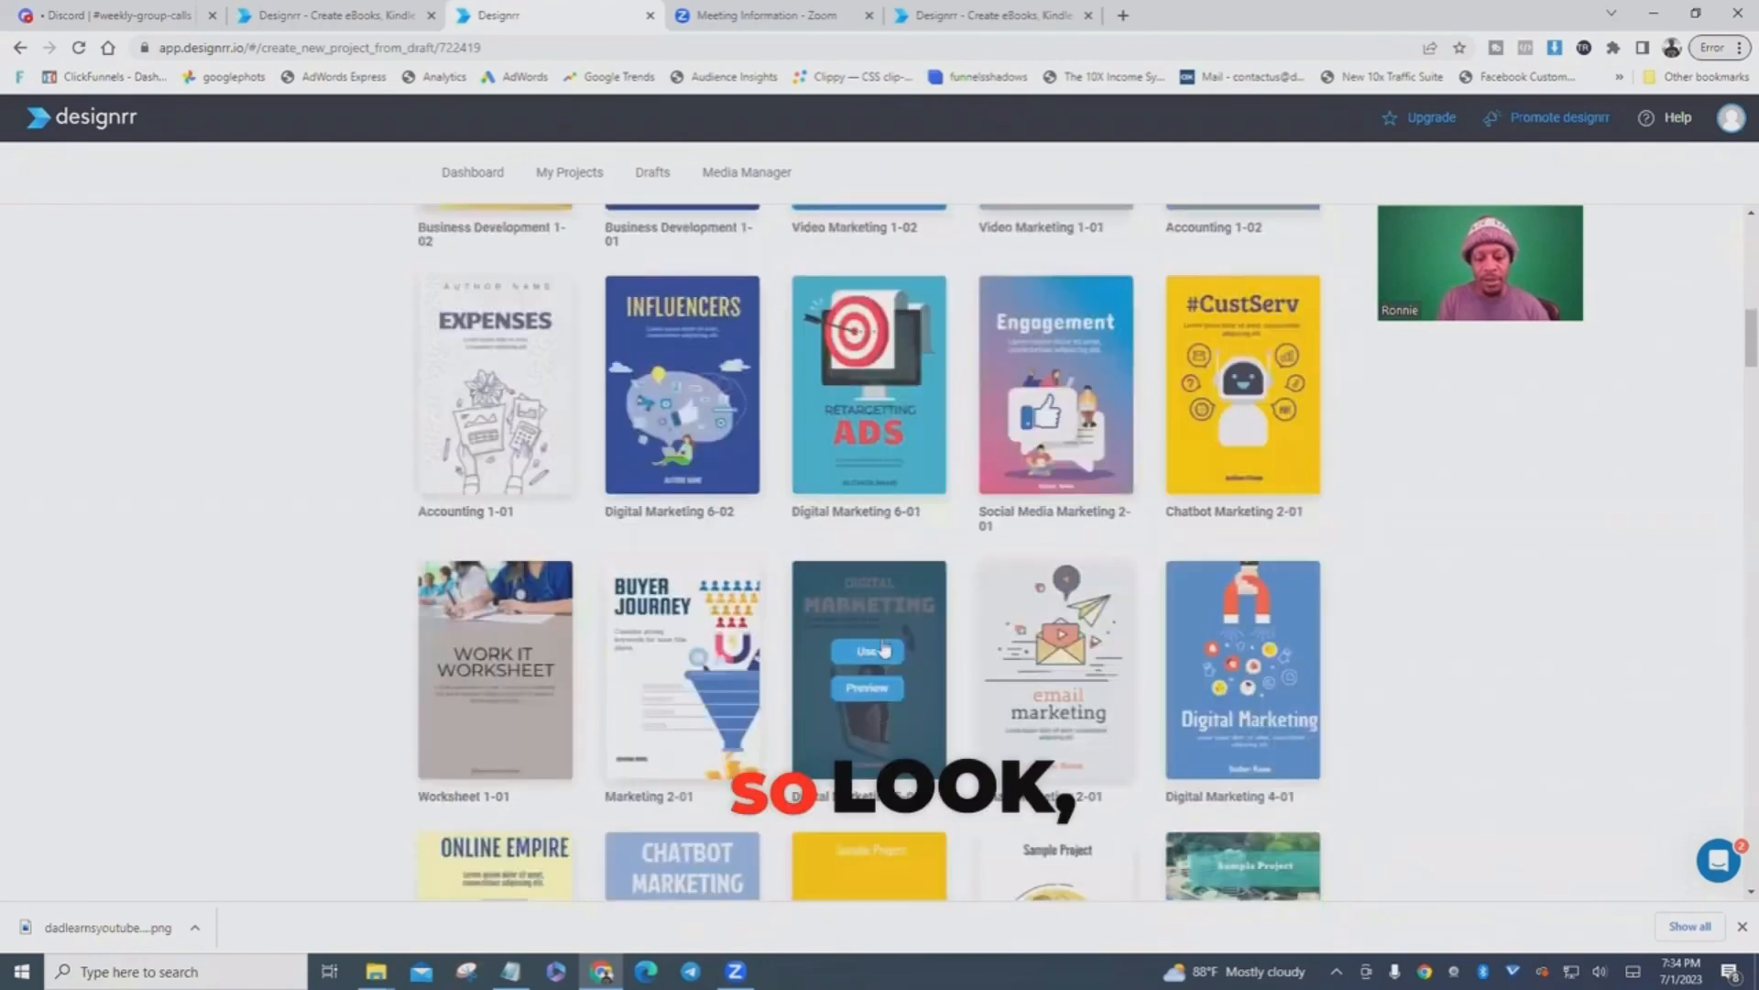
scroll(959, 640, "down", 1)
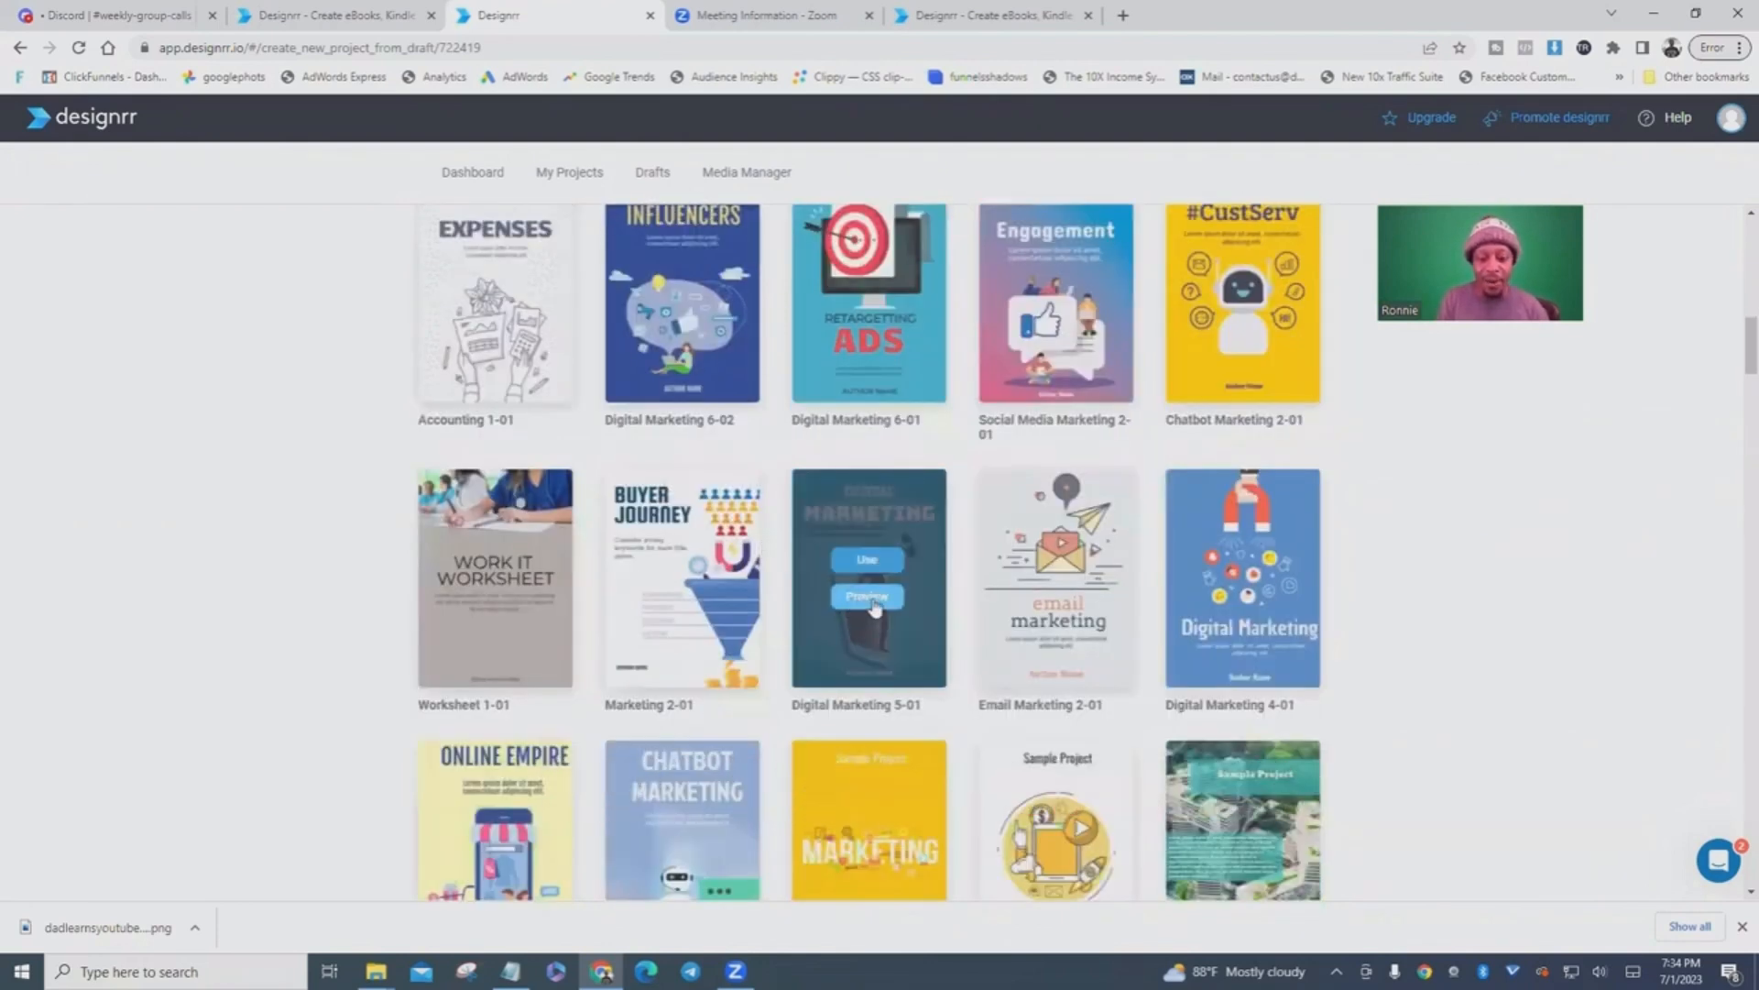
left_click(875, 605)
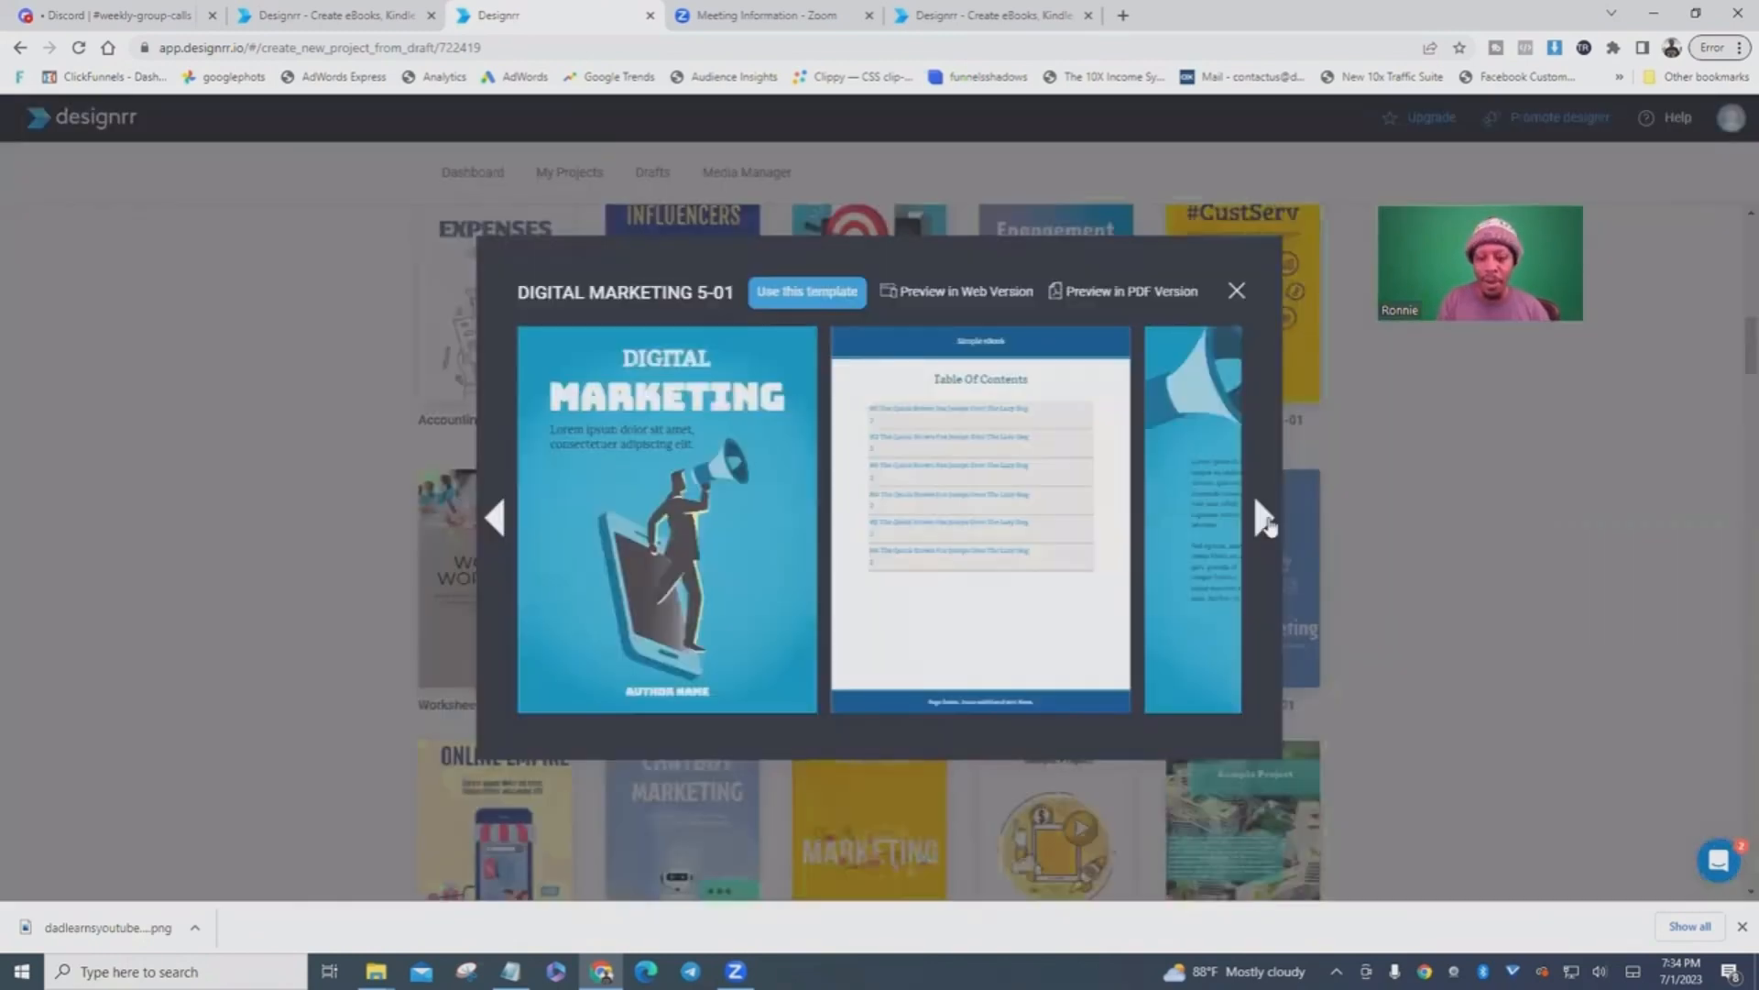
left_click(1265, 519)
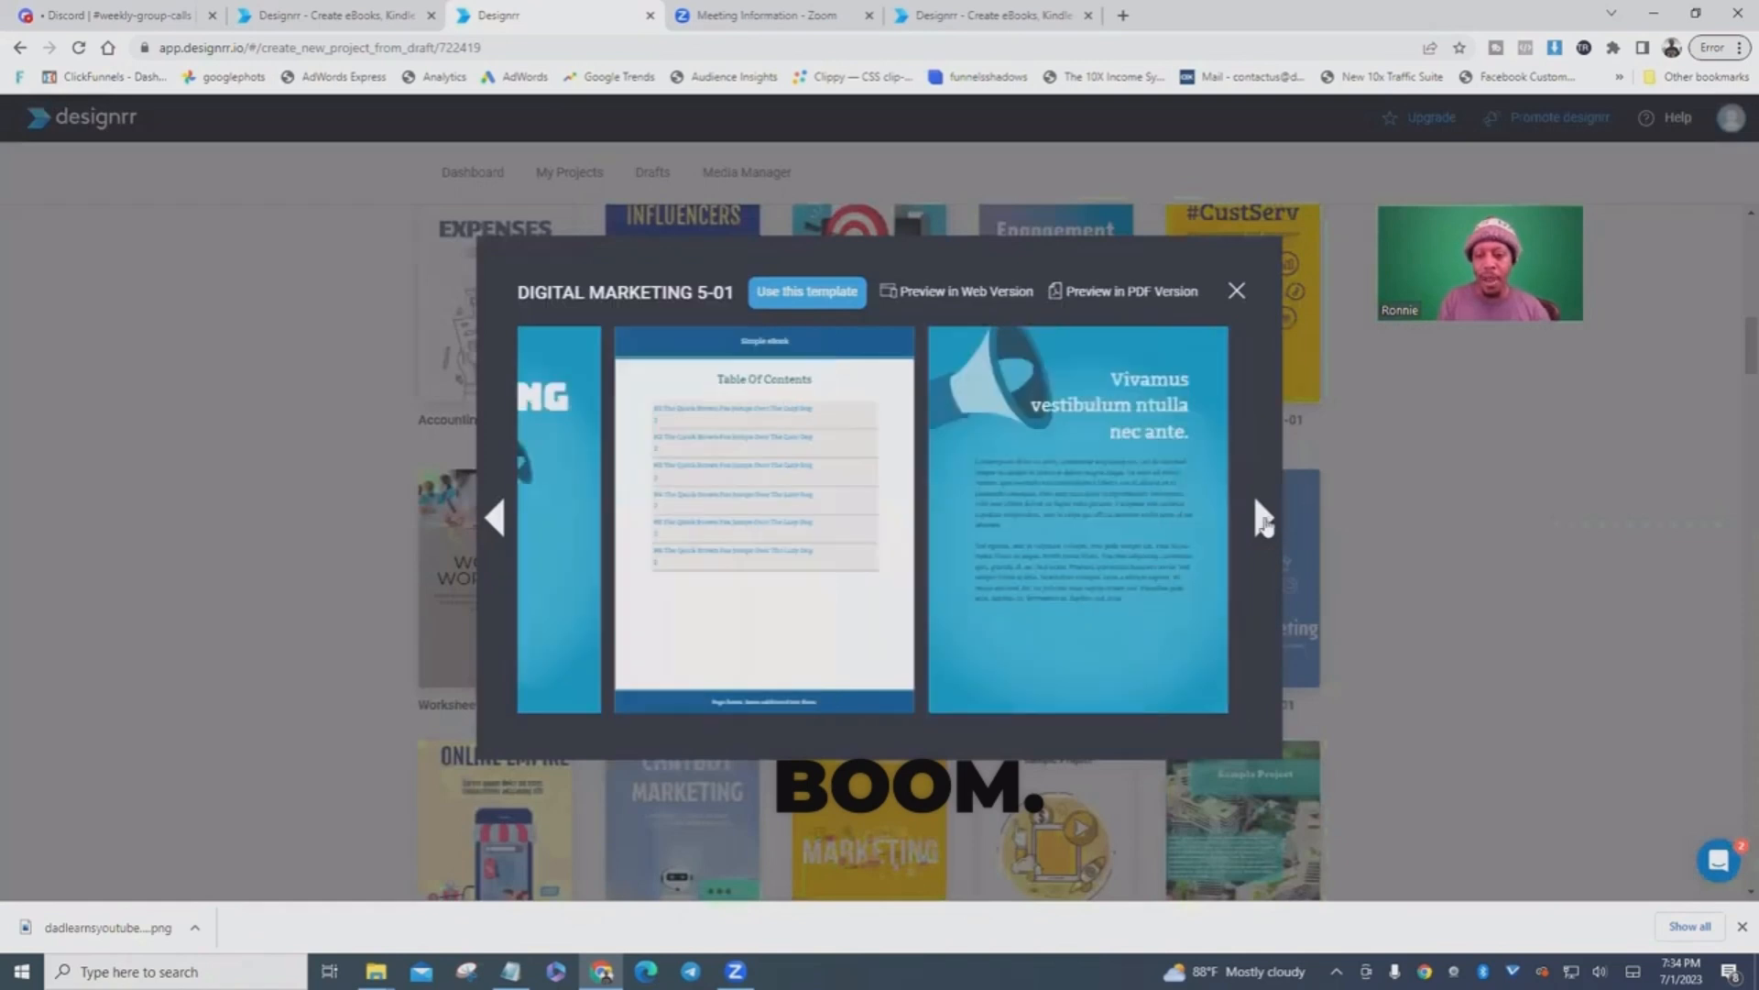
left_click(1236, 290)
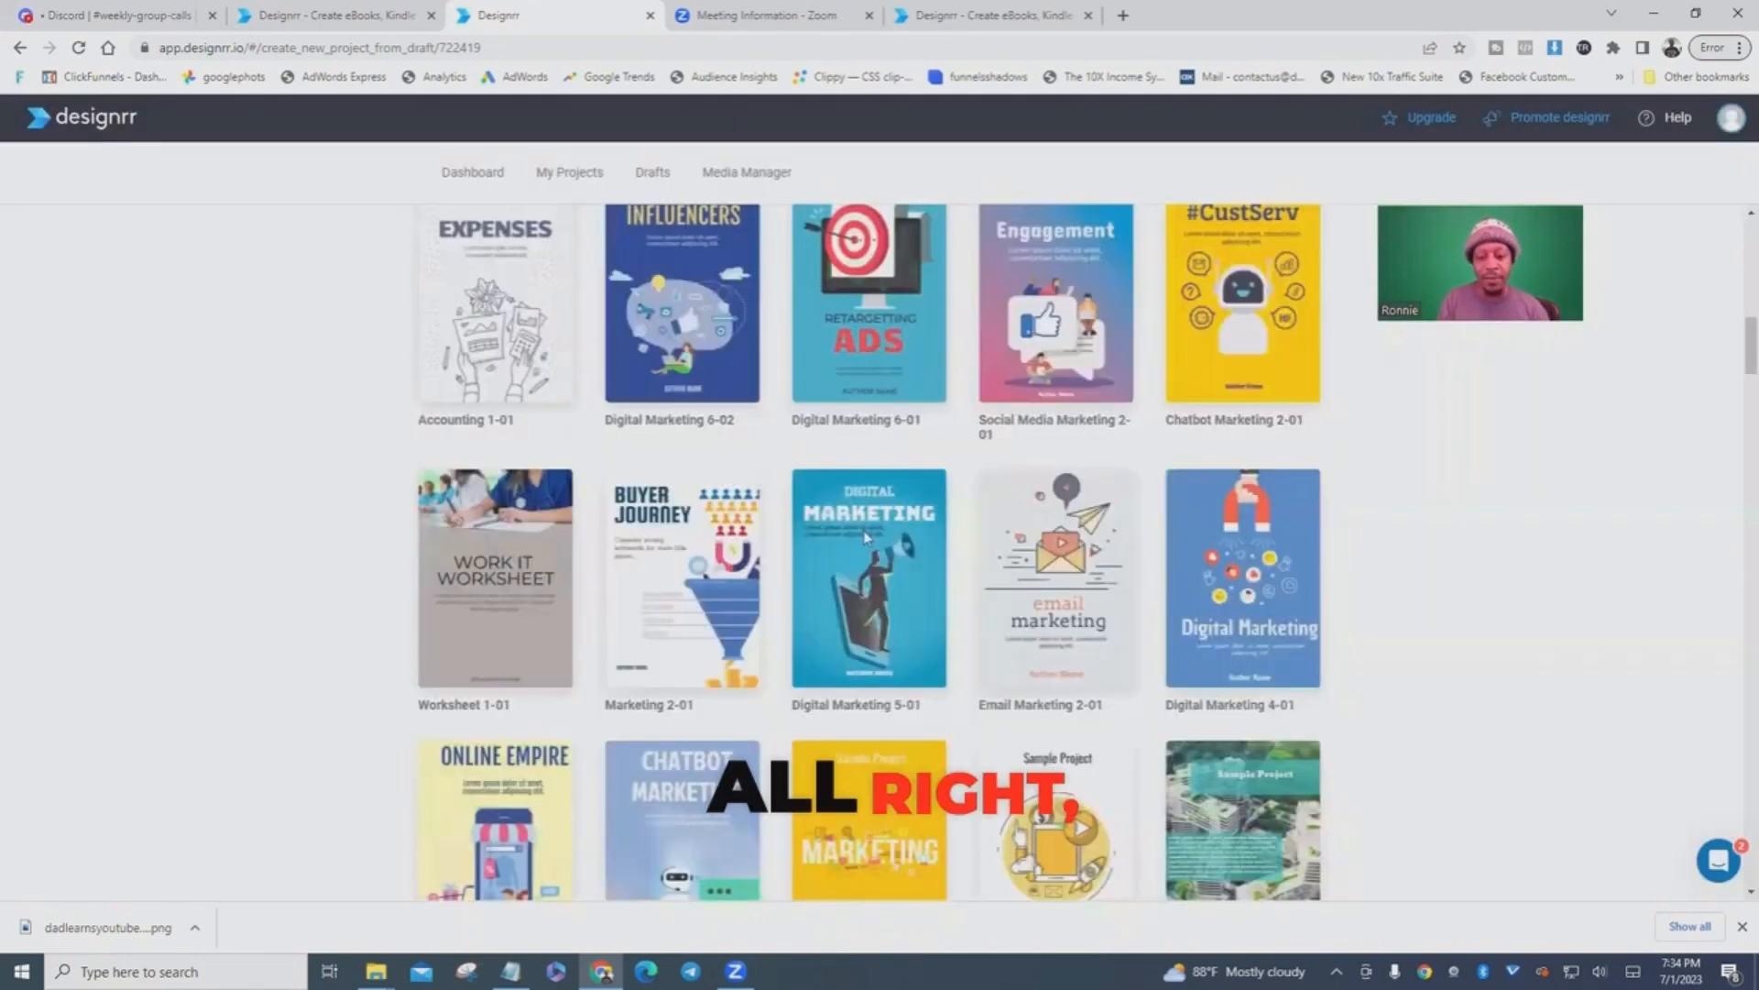
mouse_move(870, 567)
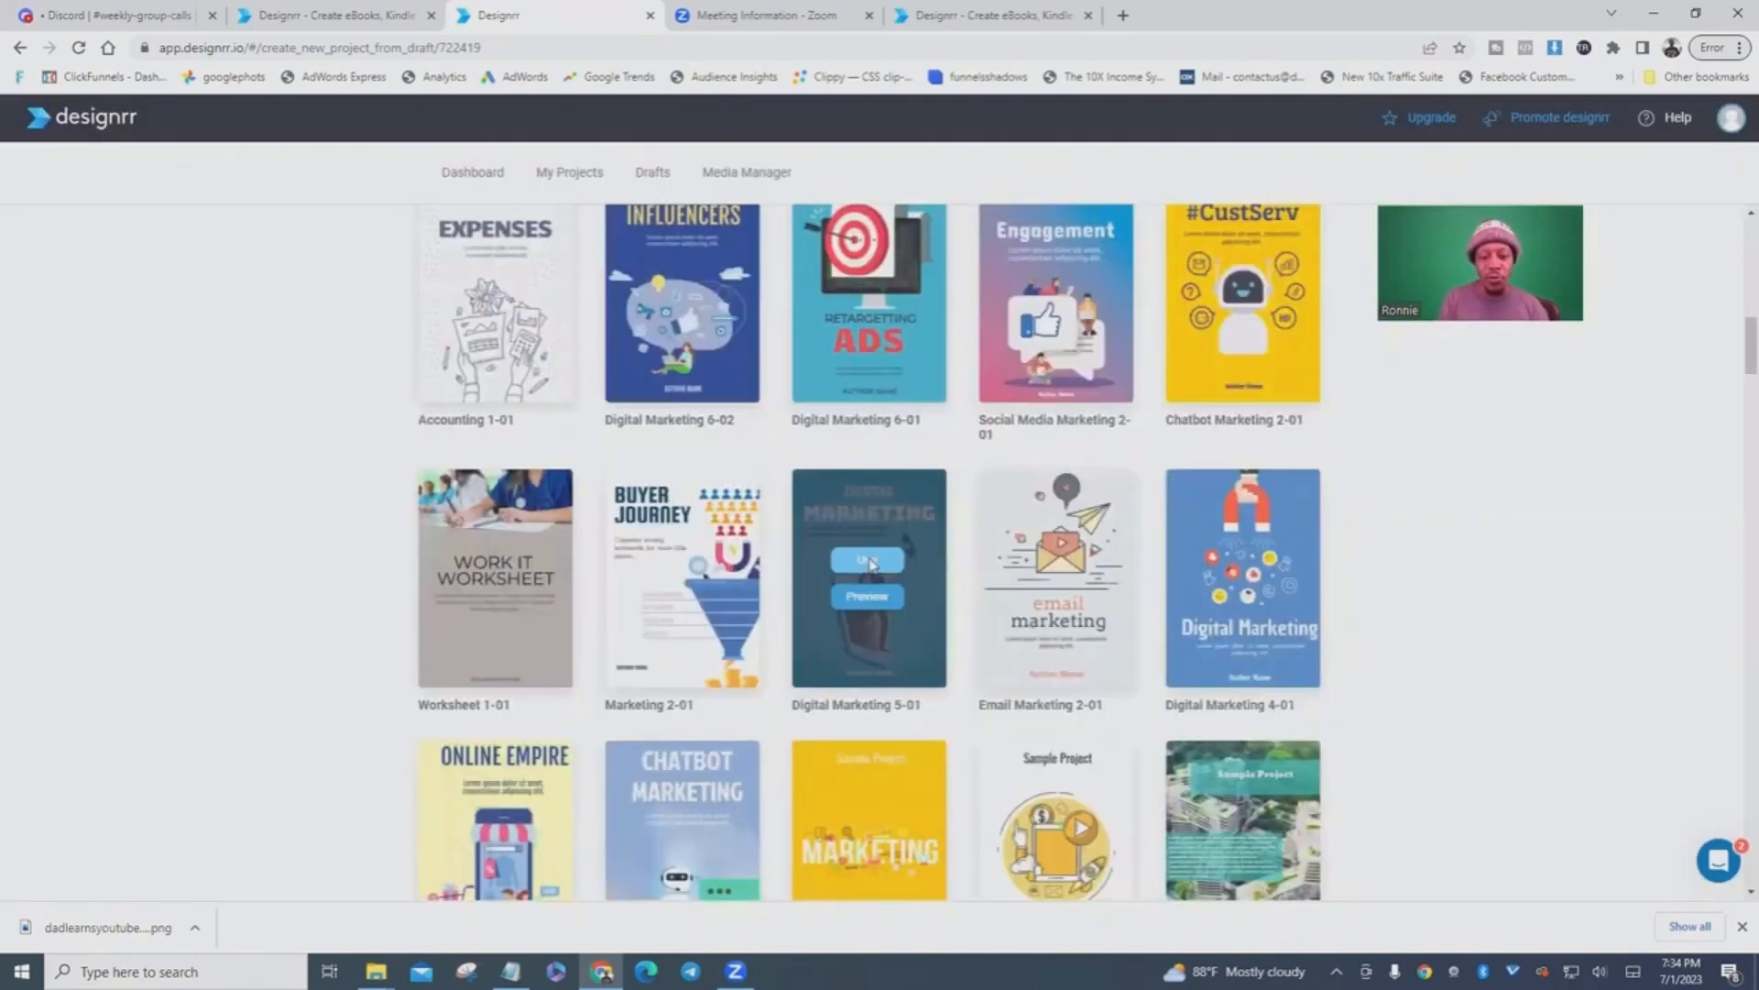
left_click(869, 562)
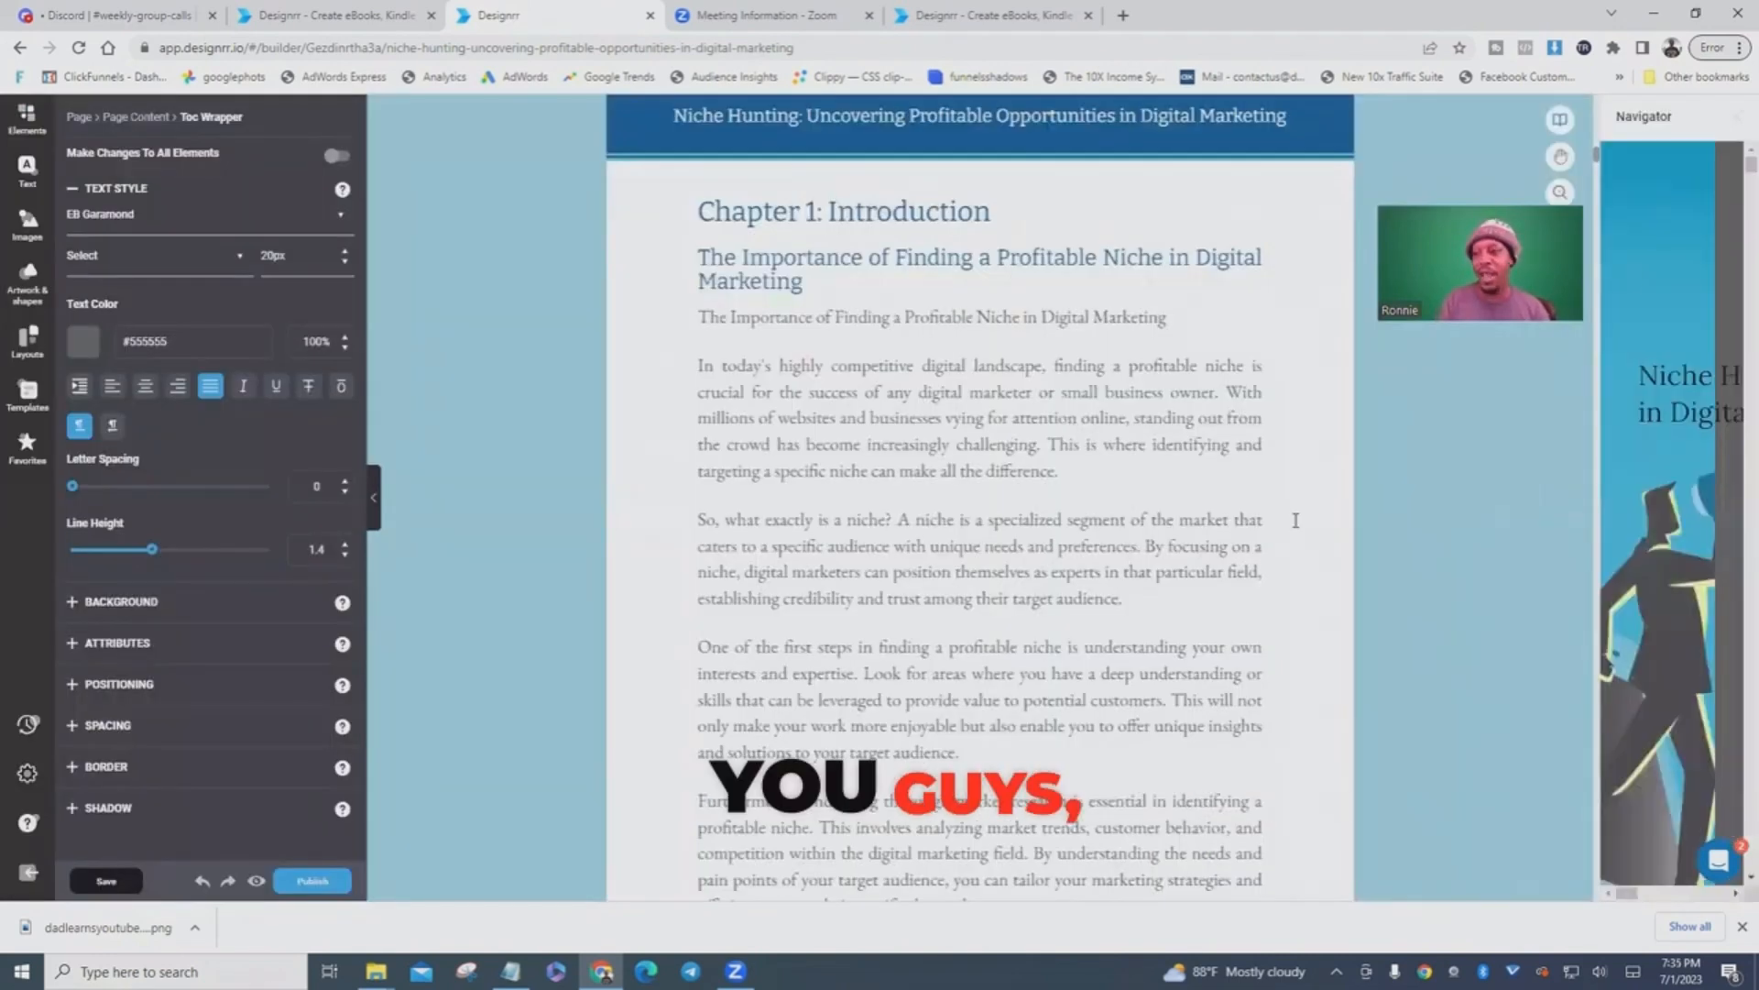
- Review the eBook's table of contents page that covers the Chapter 9 to Chapter 11 entries
left_click_drag(1596, 143, 1595, 132)
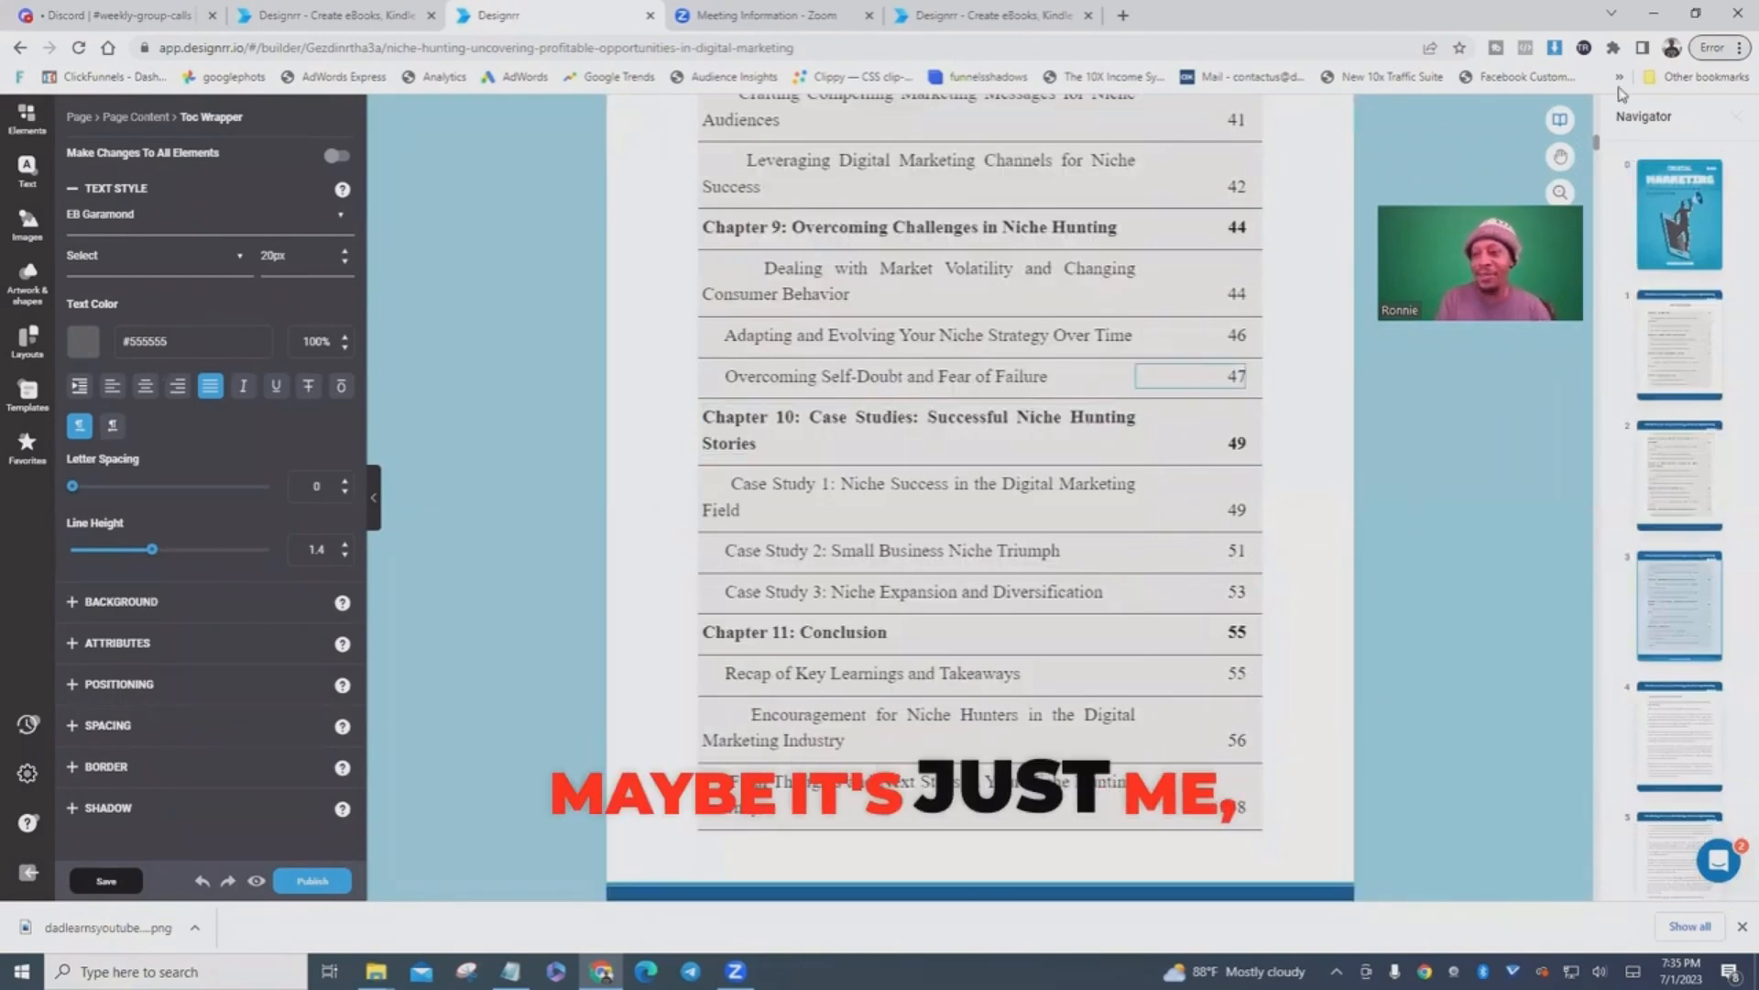
left_click_drag(1605, 100, 1534, 139)
left_click(1731, 263)
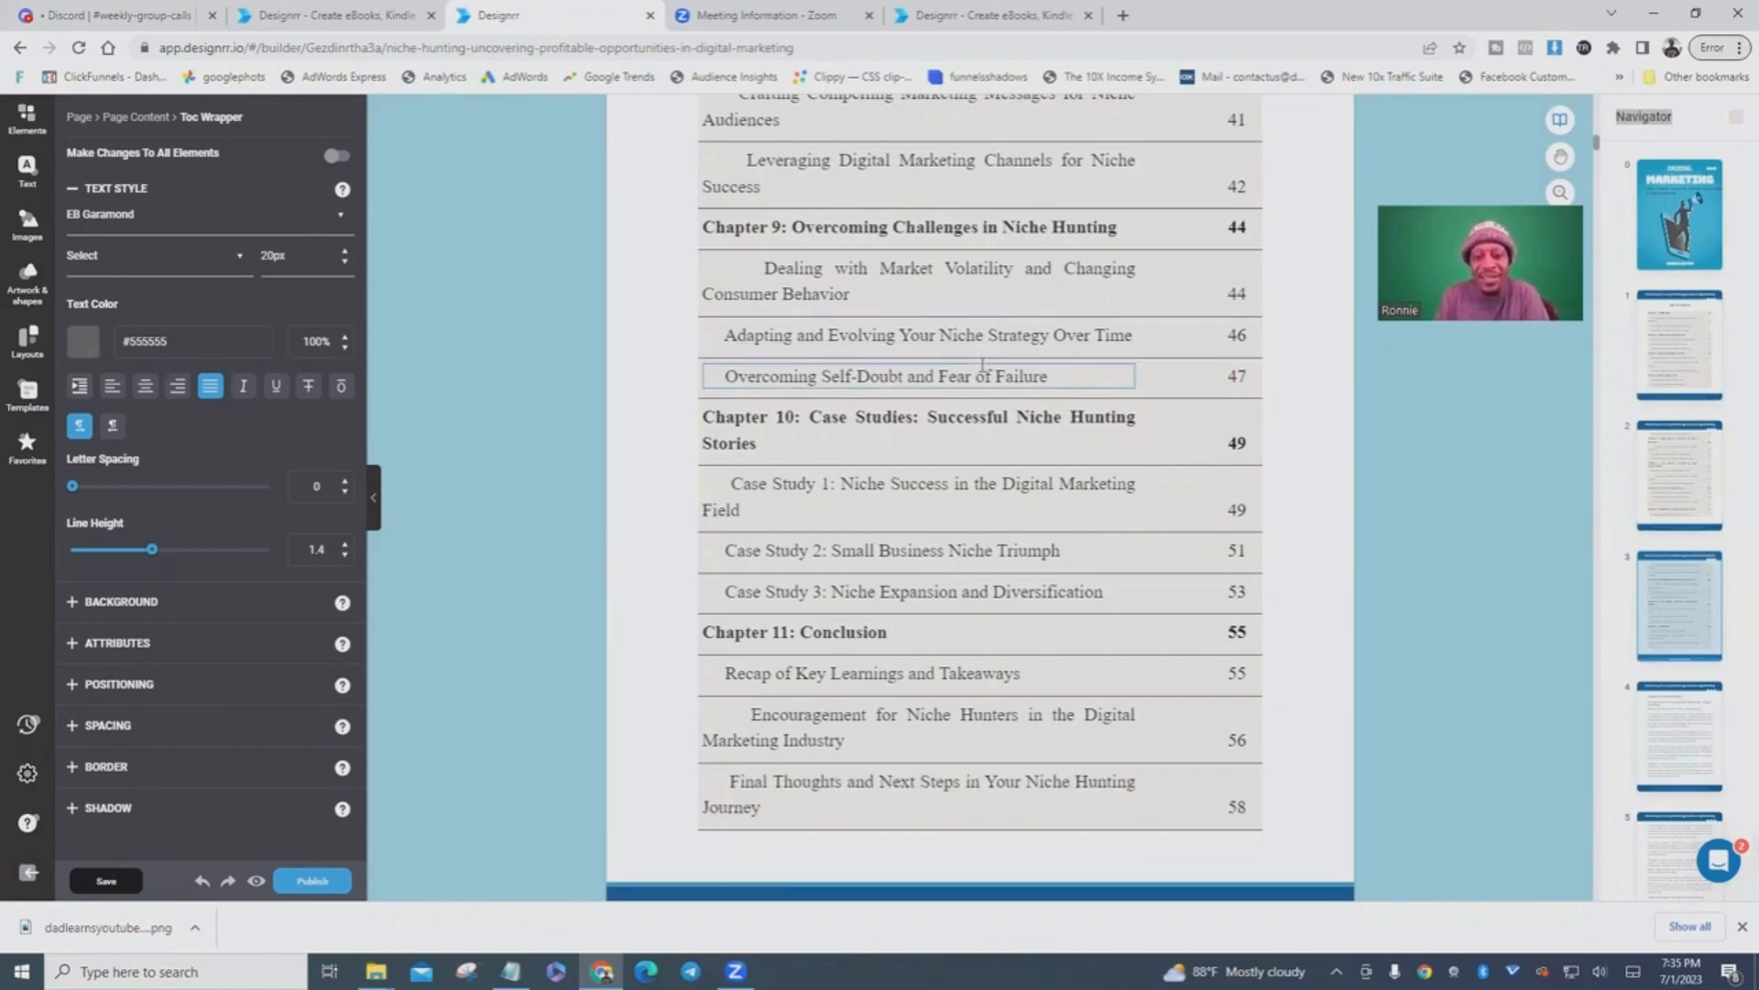
left_click(976, 332)
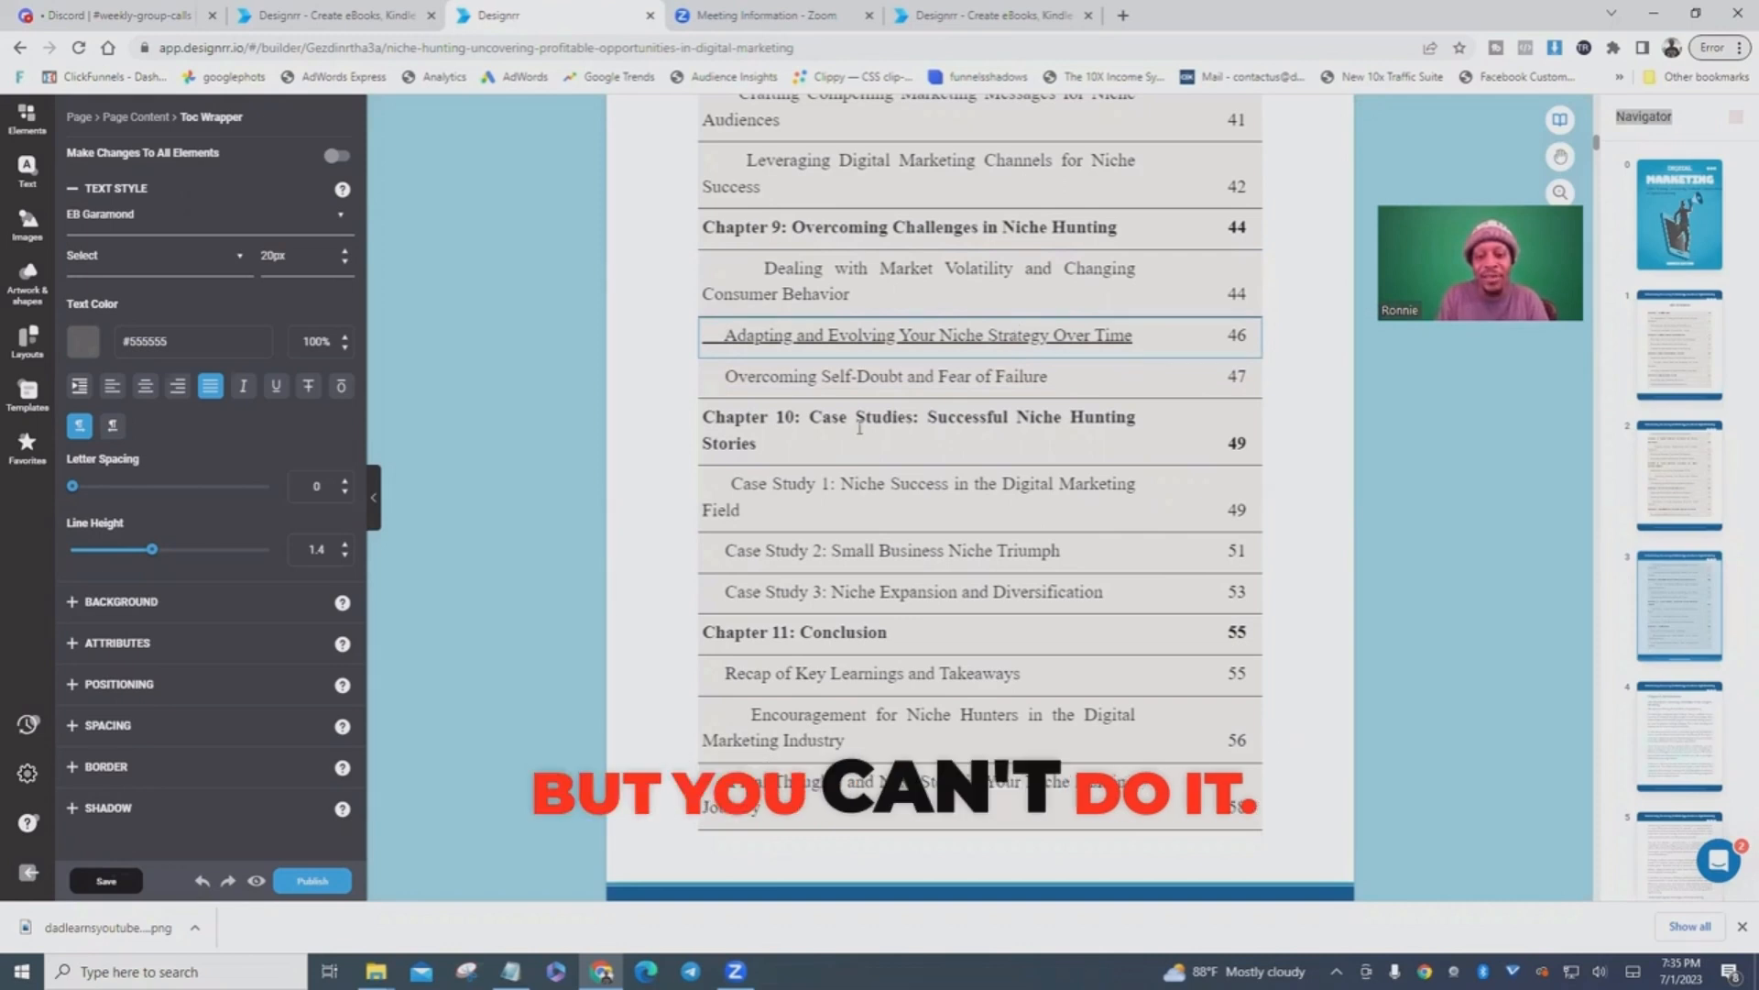
scroll(859, 427, "up", 3)
left_click(993, 376)
left_click(991, 454)
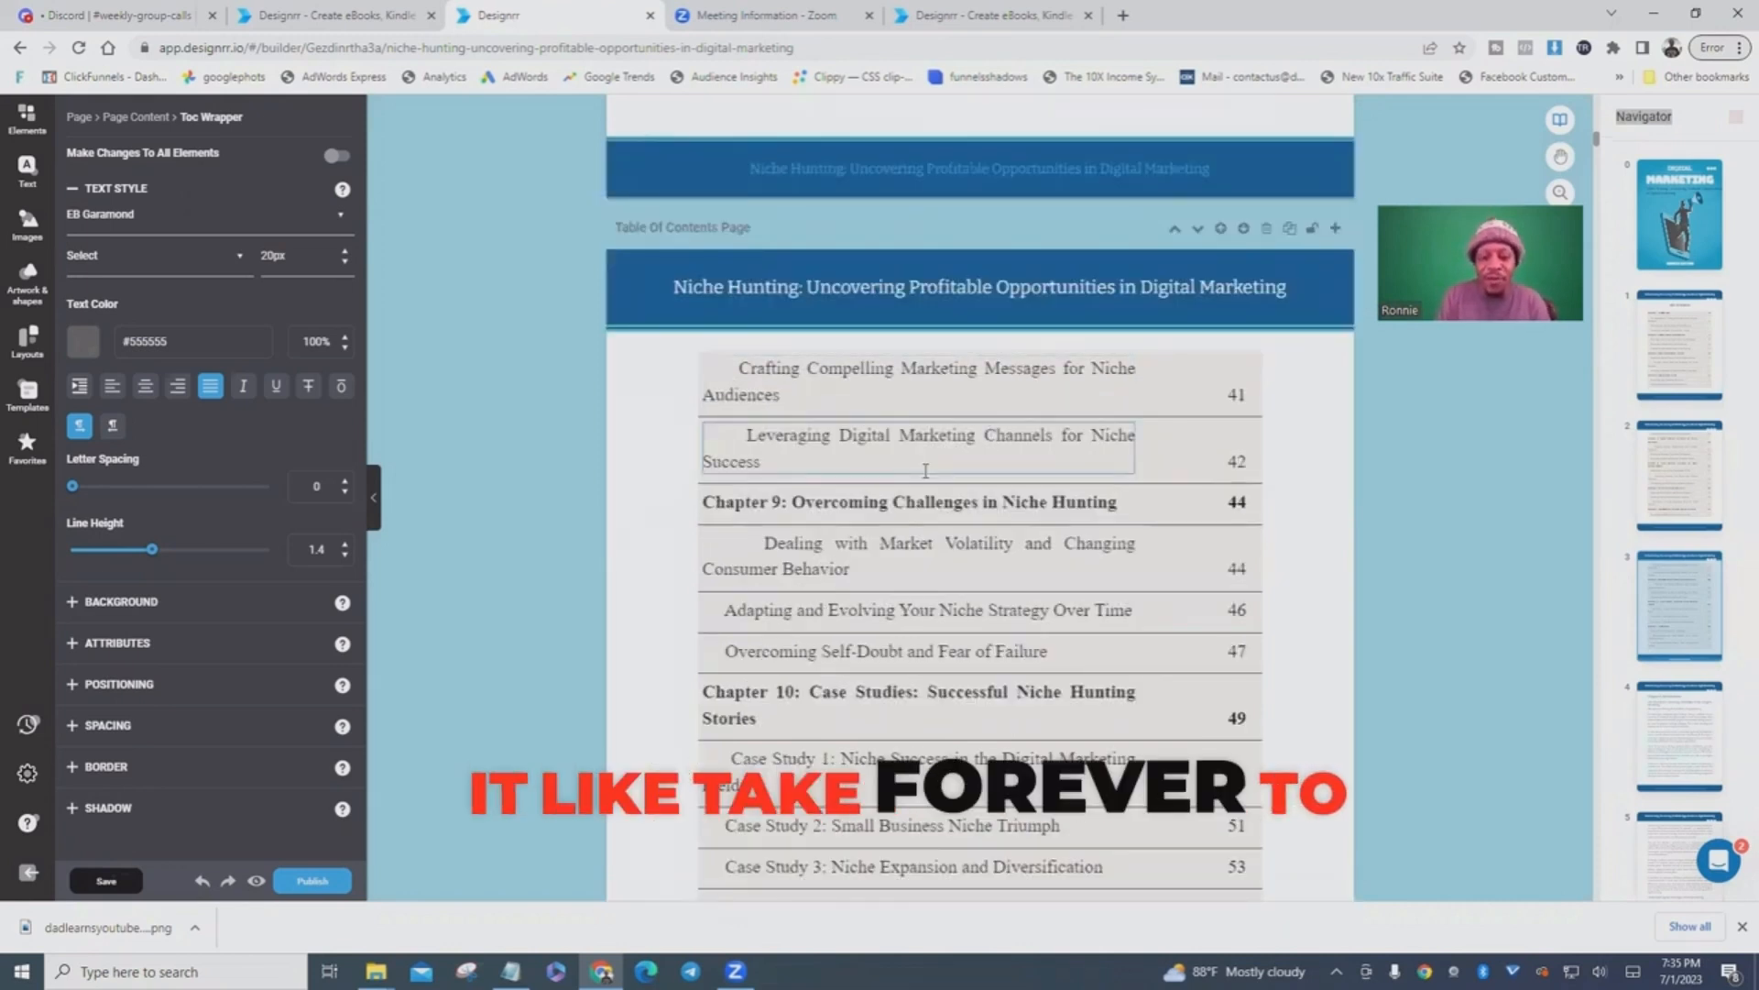
left_click(1032, 460)
left_click(1032, 460)
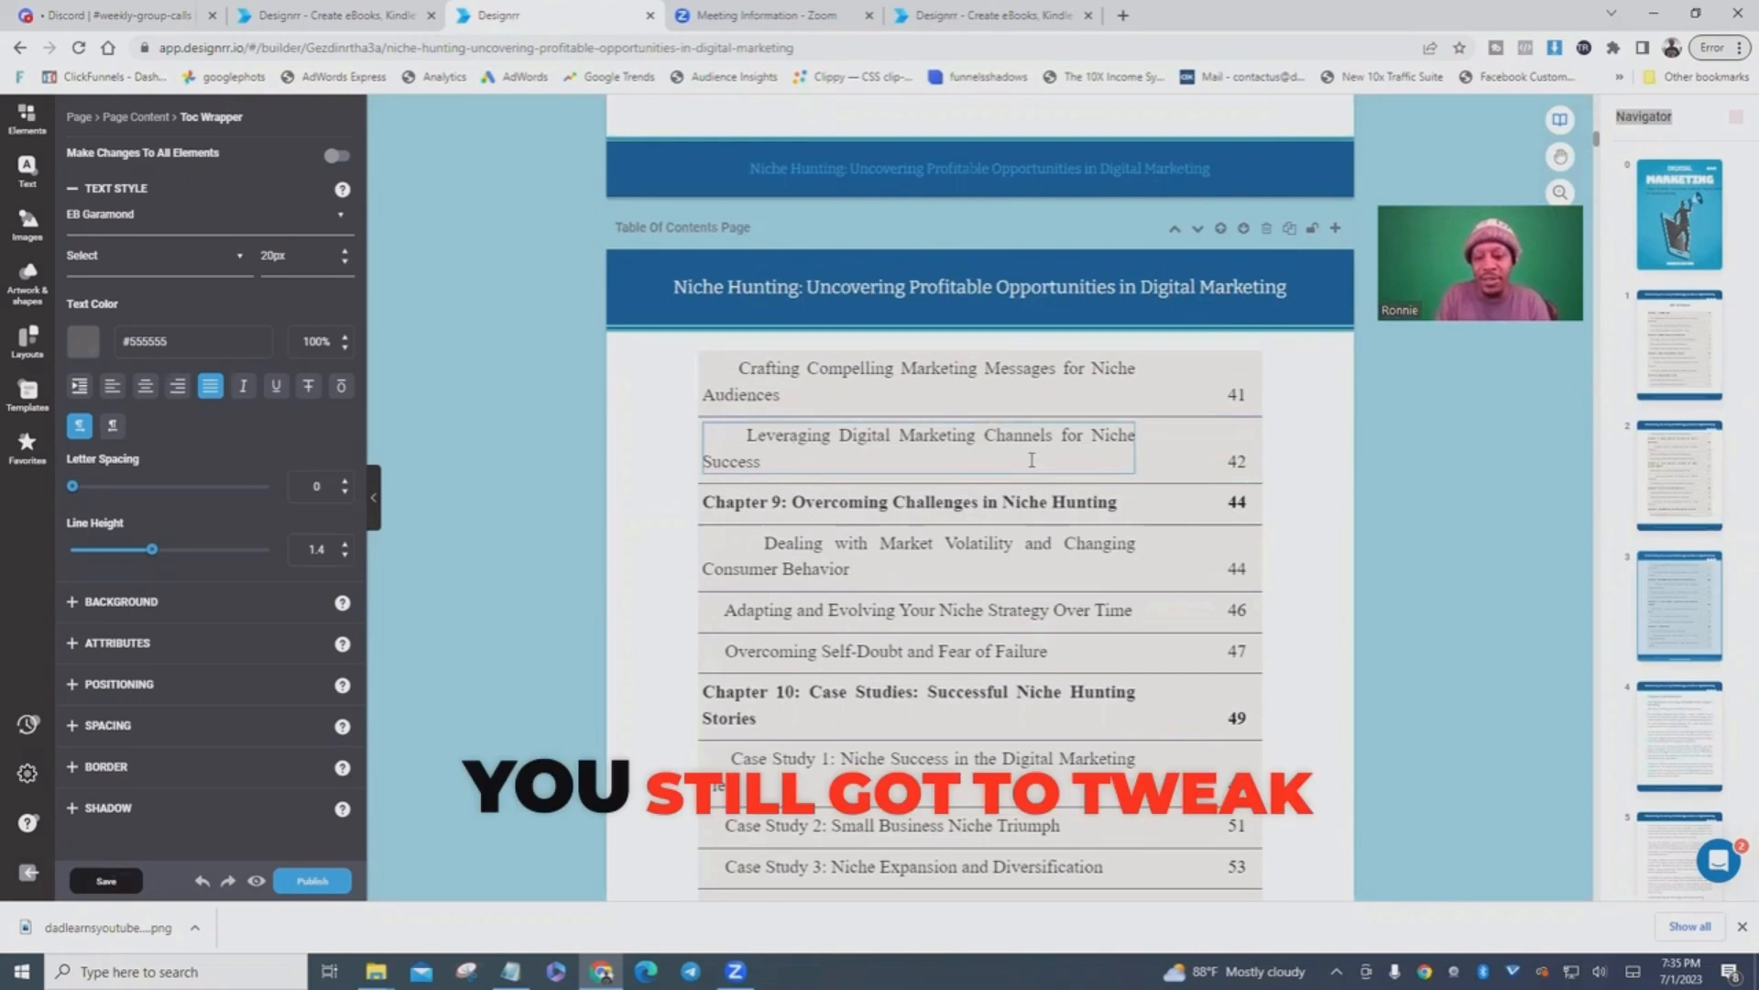
- Review the last table of contents entries and the opening of the Chapter 1: Introduction page for layout and page numbering
left_click(1091, 386)
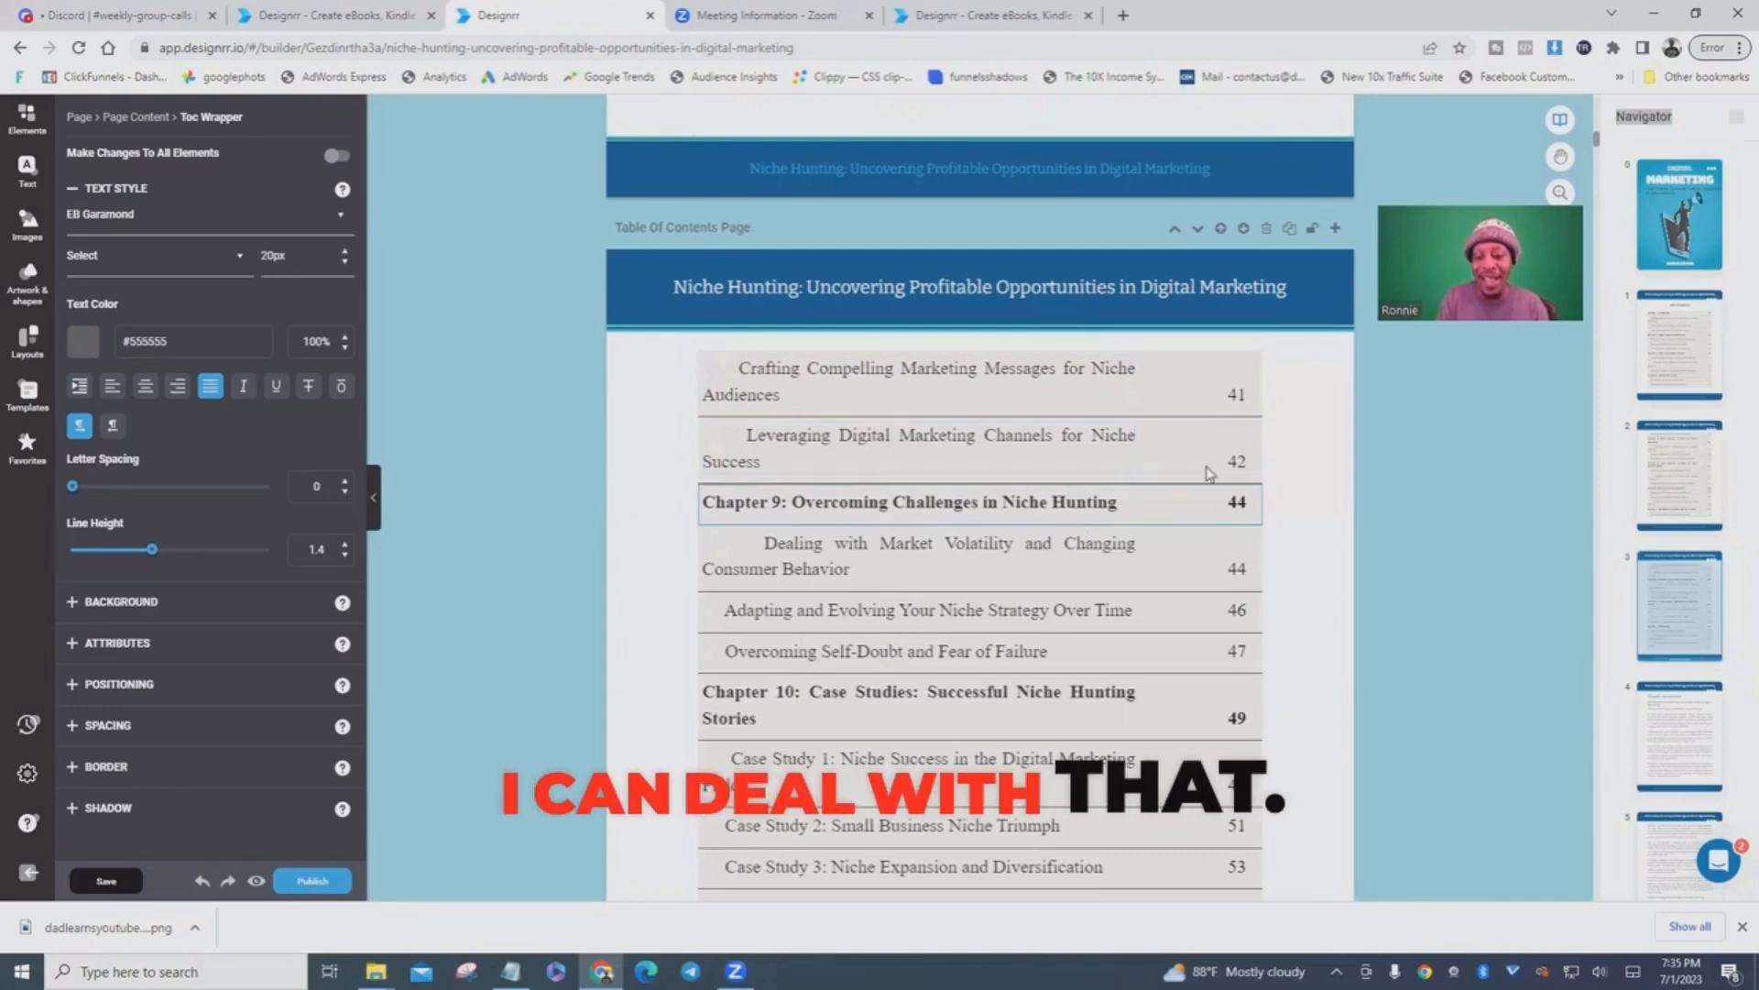
scroll(1051, 559, "down", 9)
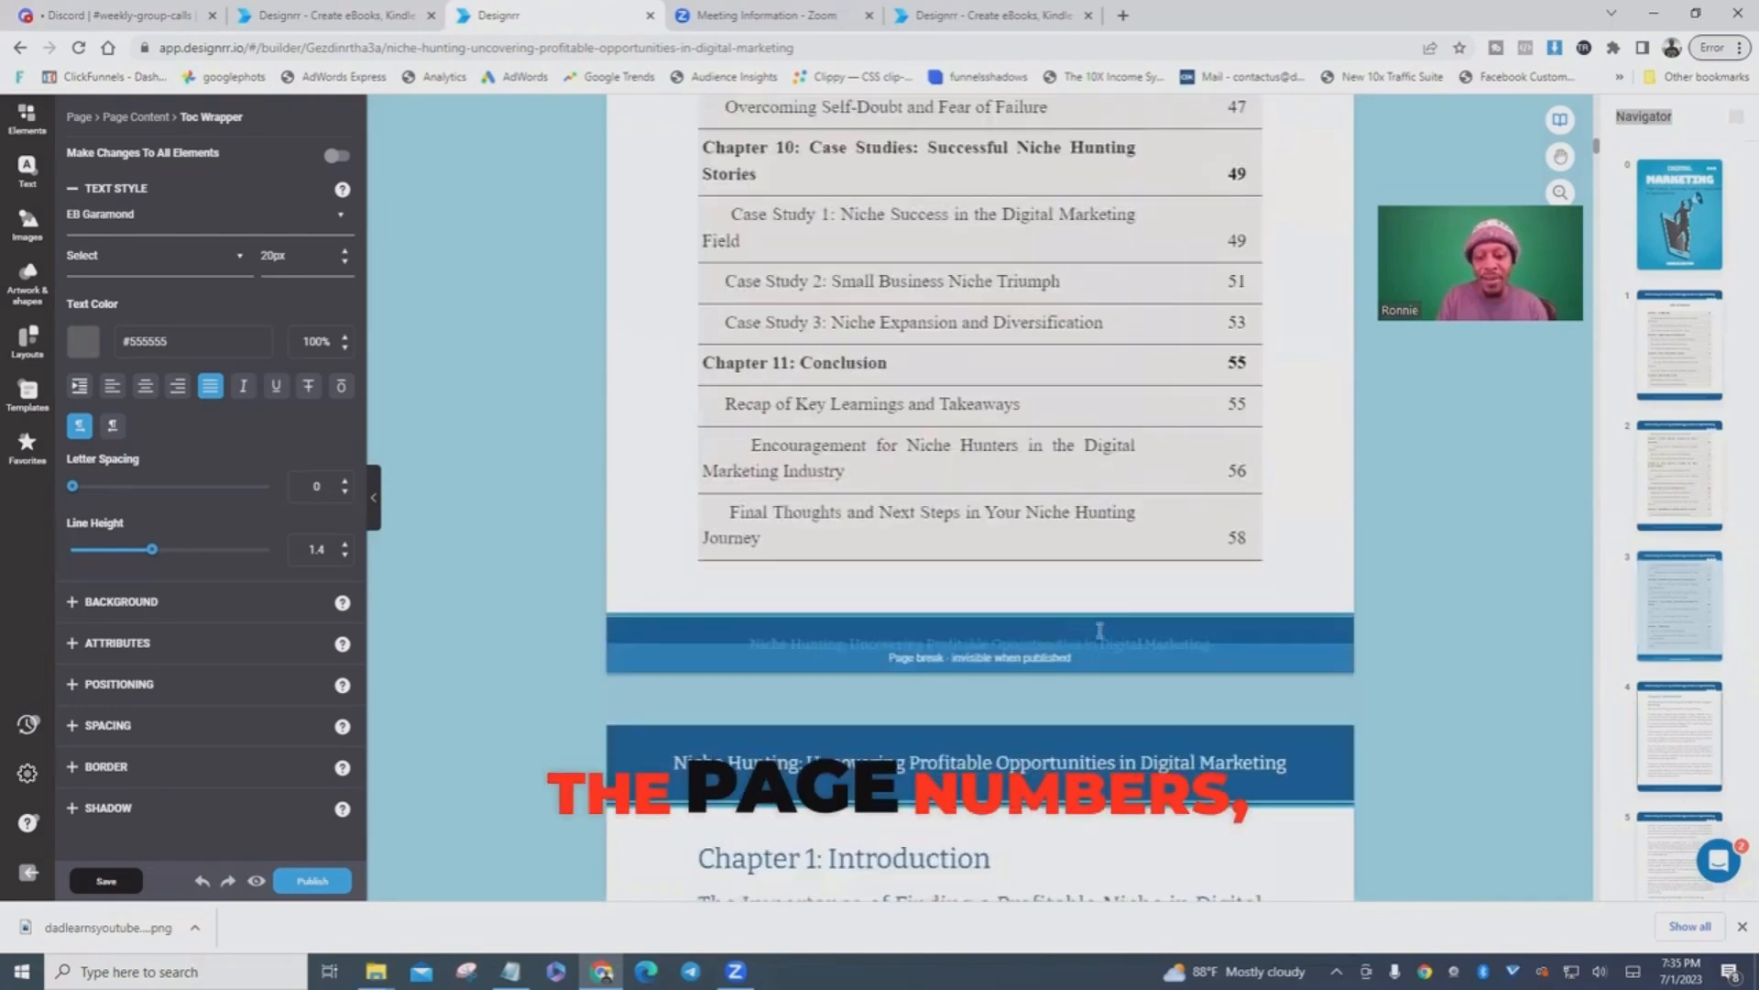
scroll(704, 451, "up", 1)
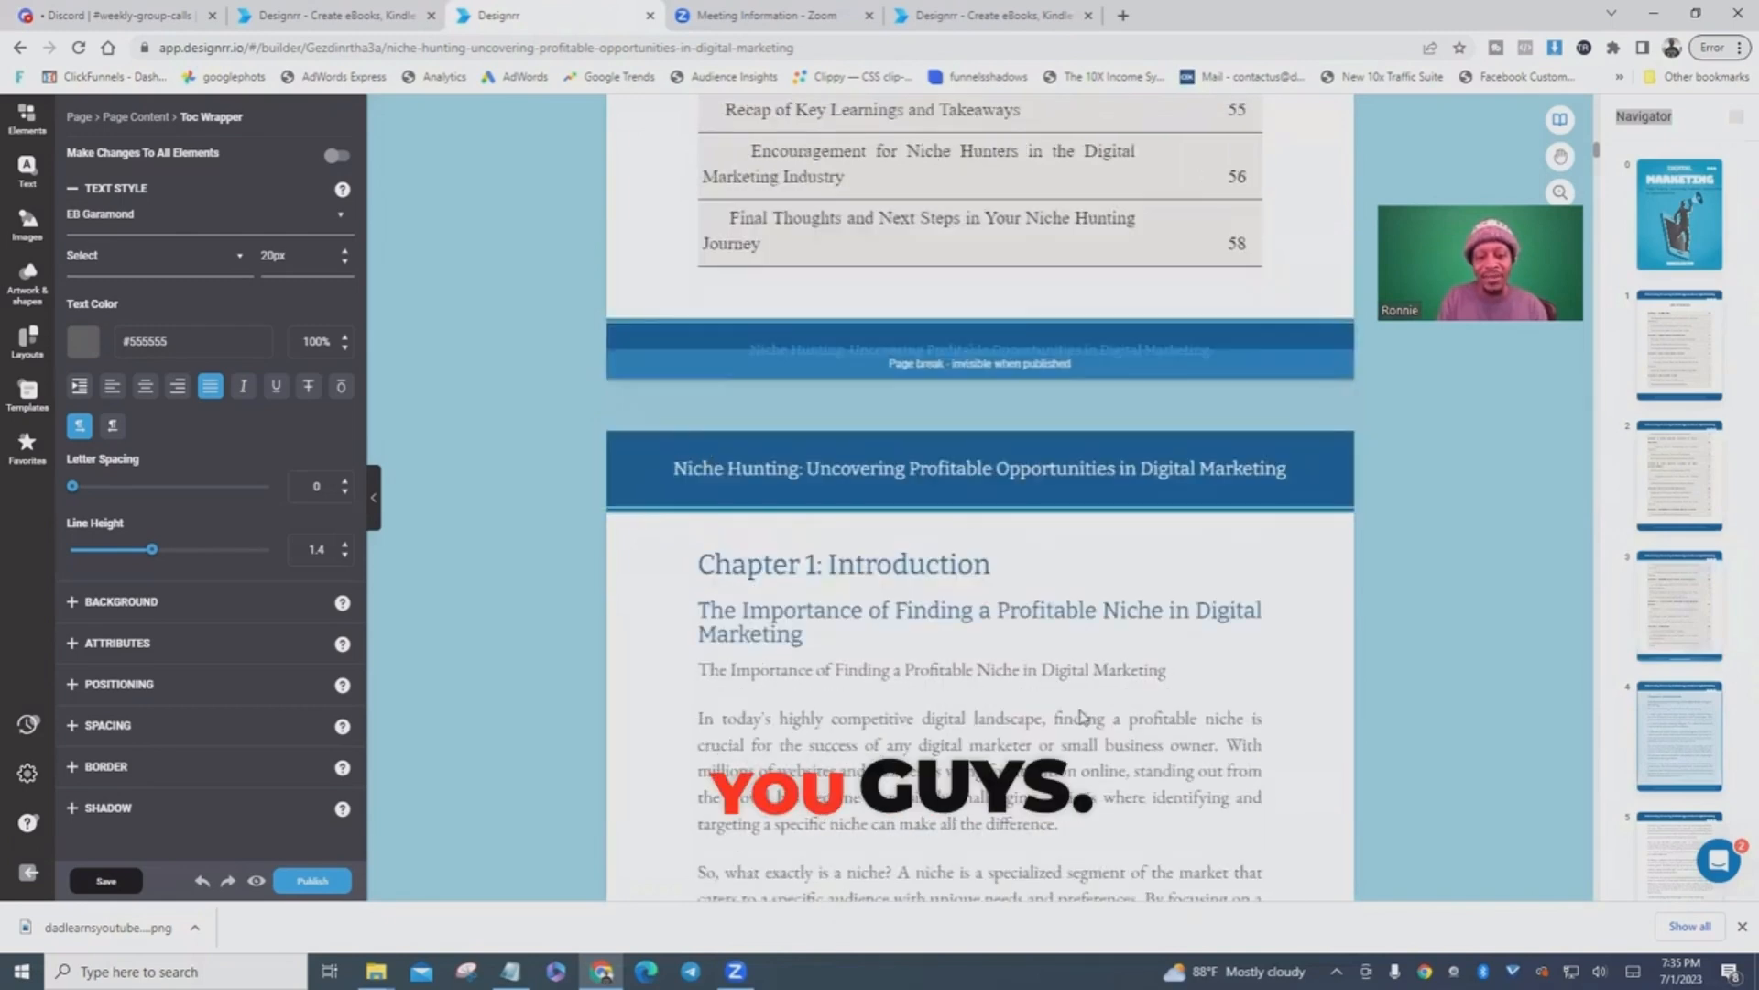
scroll(1082, 716, "down", 11)
scroll(1112, 440, "up", 1)
scroll(1040, 561, "up", 11)
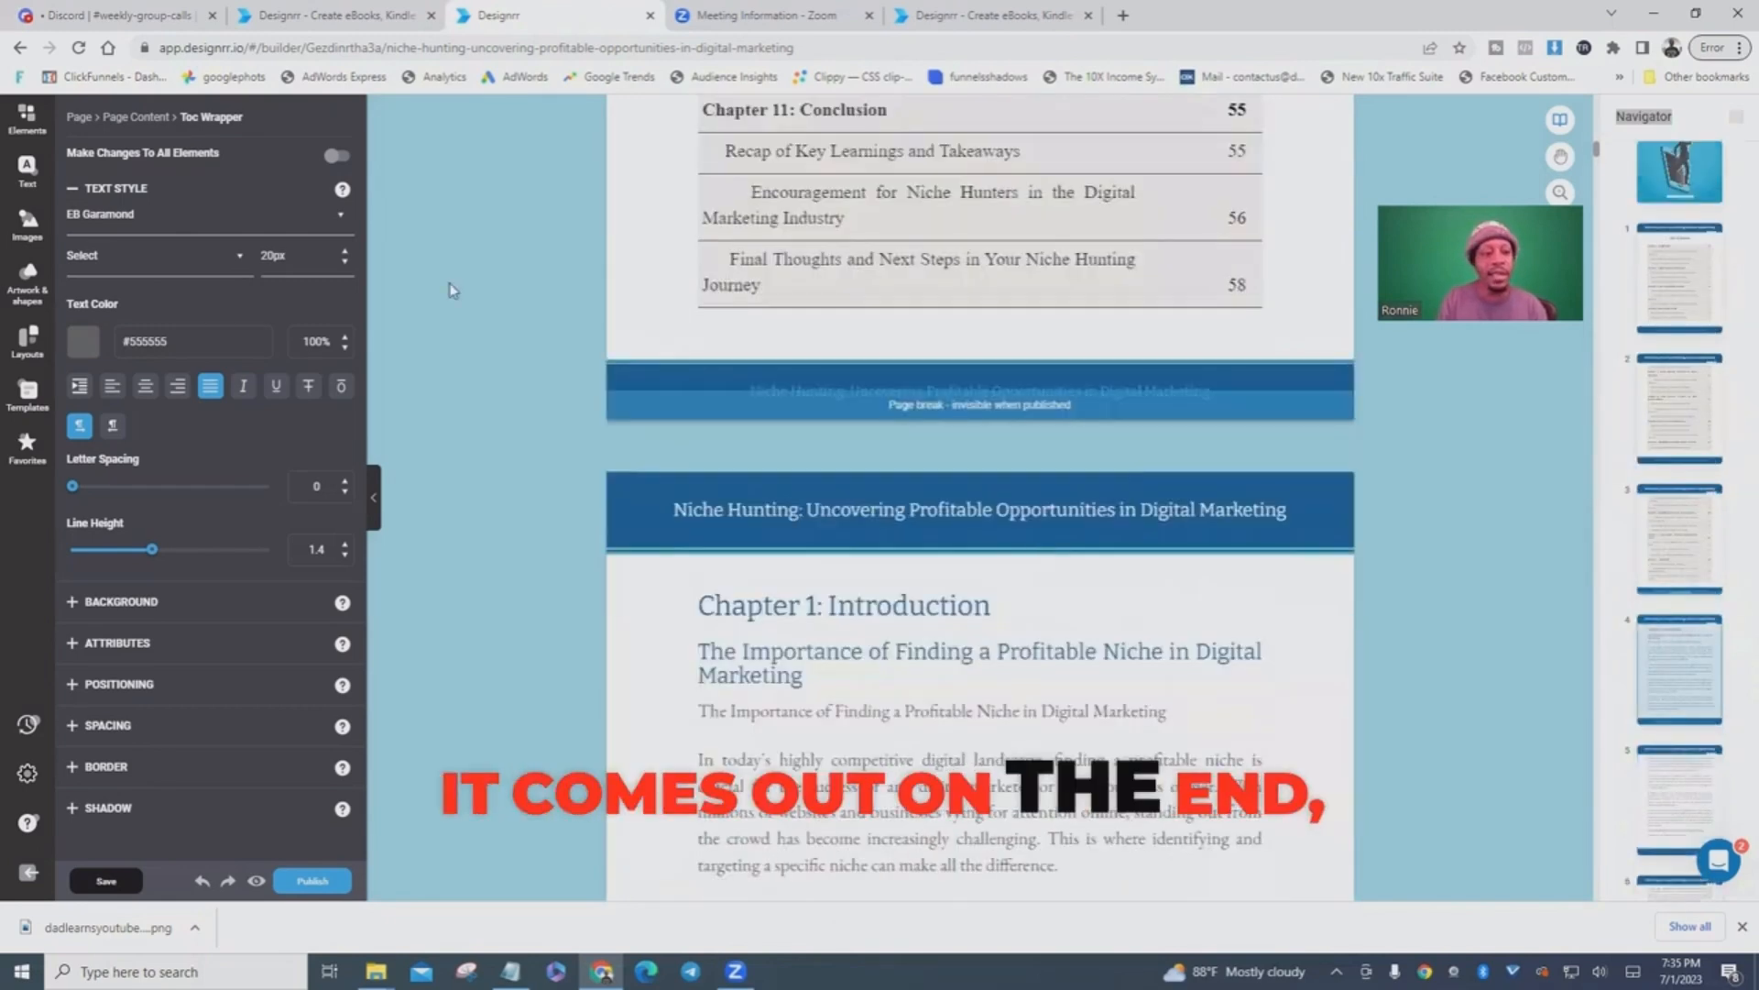
scroll(430, 408, "up", 2)
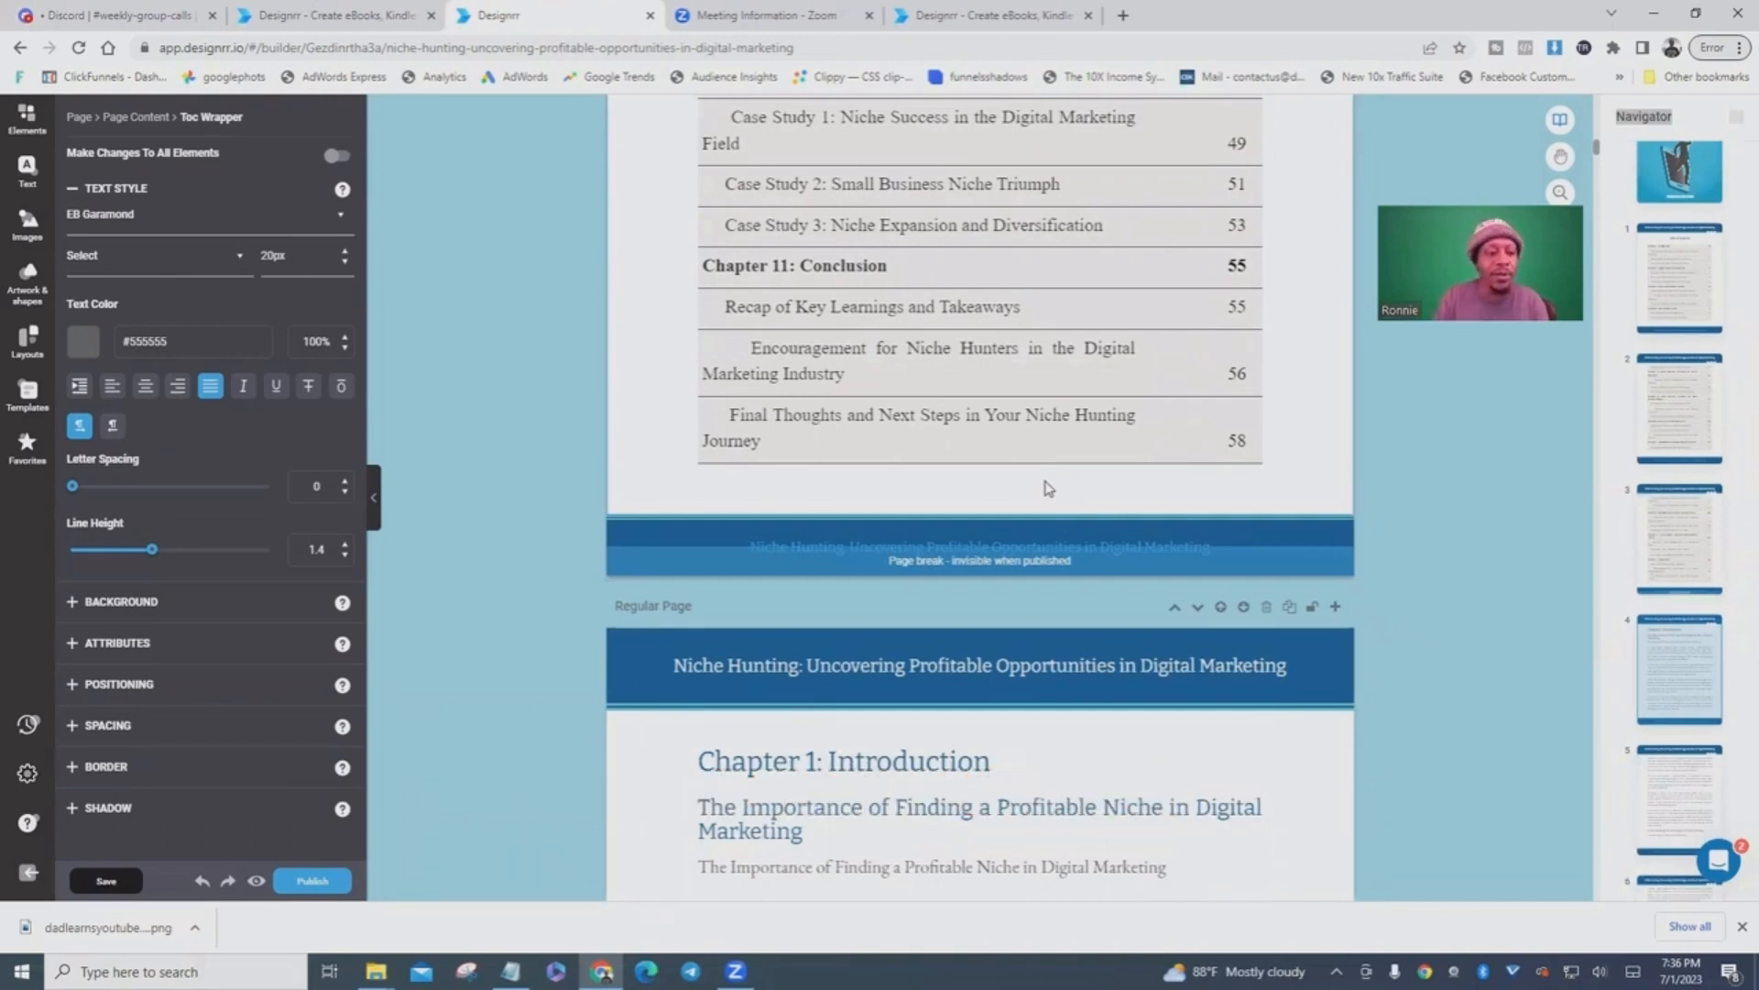
scroll(1153, 724, "down", 3)
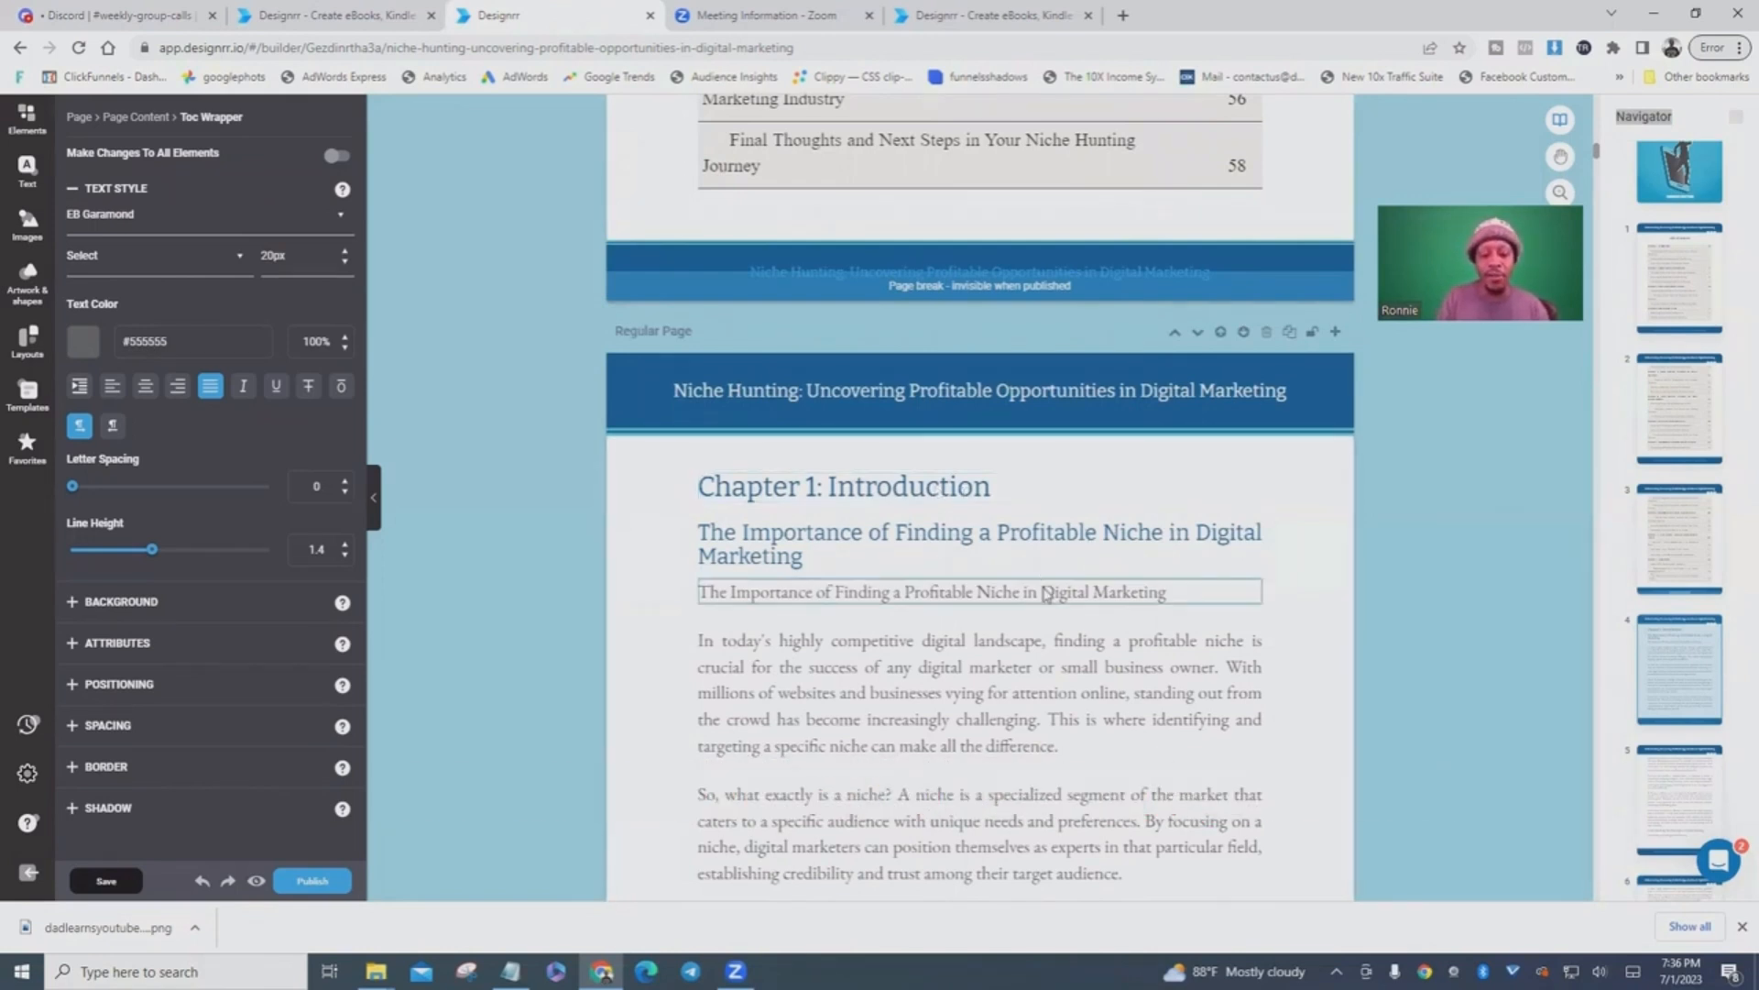
scroll(843, 650, "down", 2)
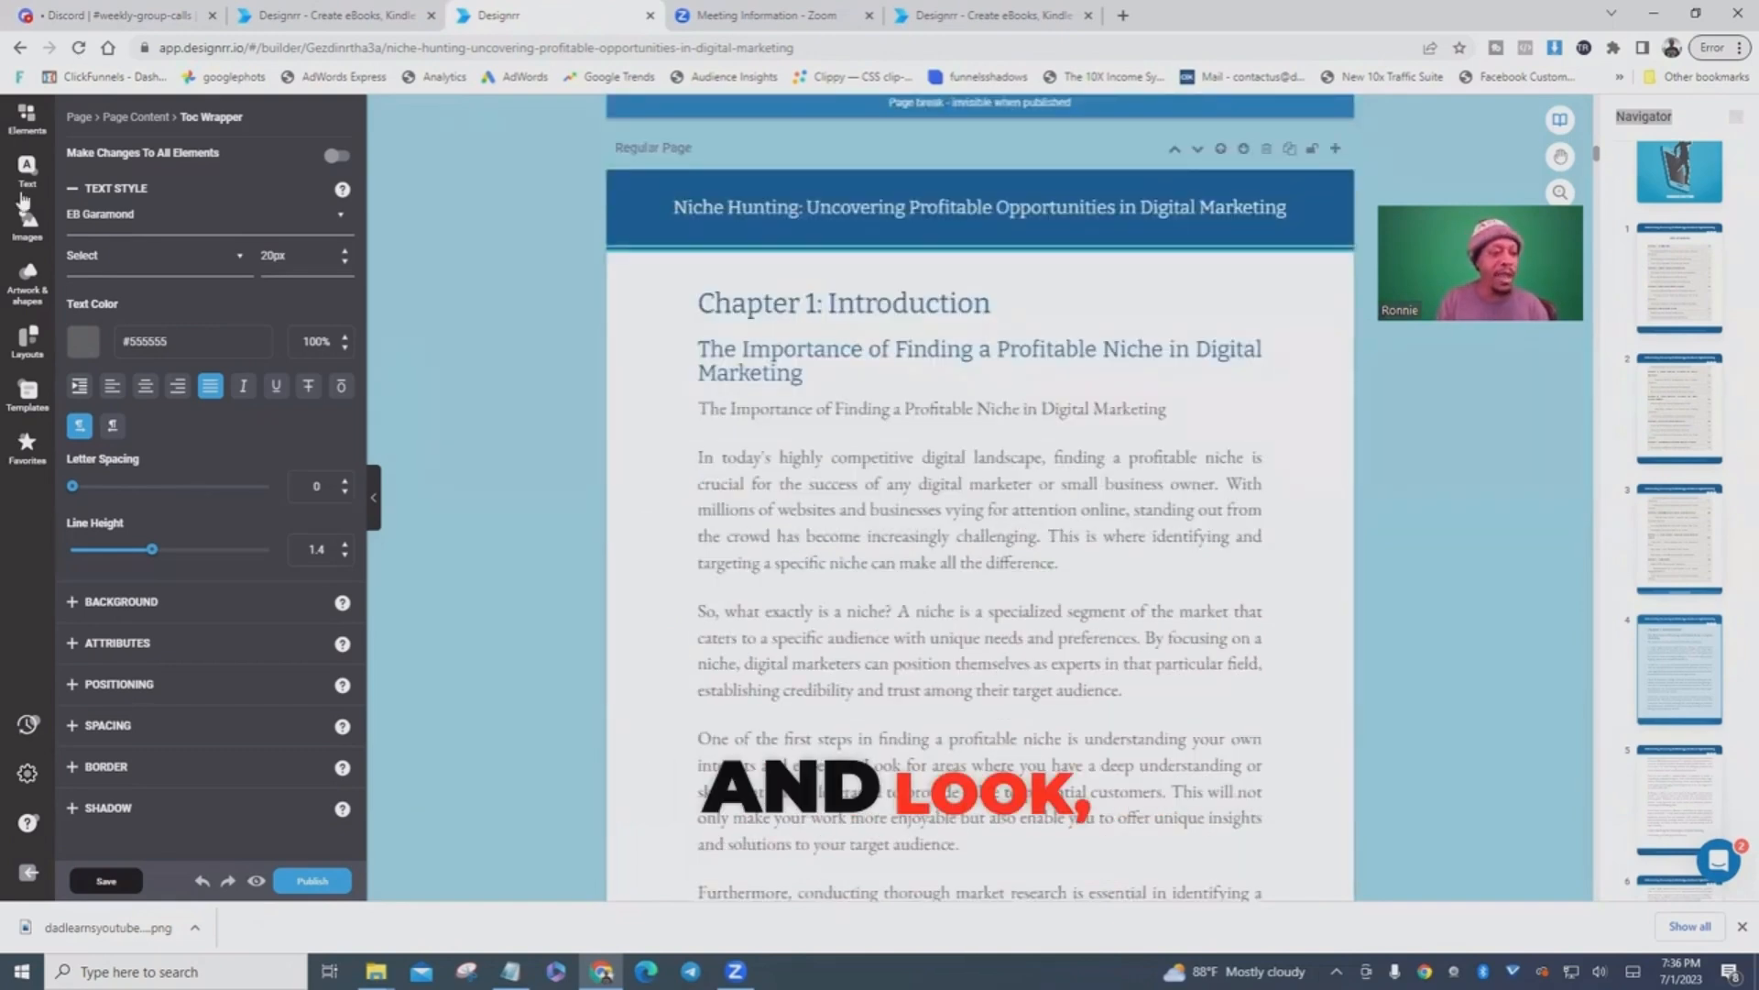
scroll(1025, 795, "up", 3)
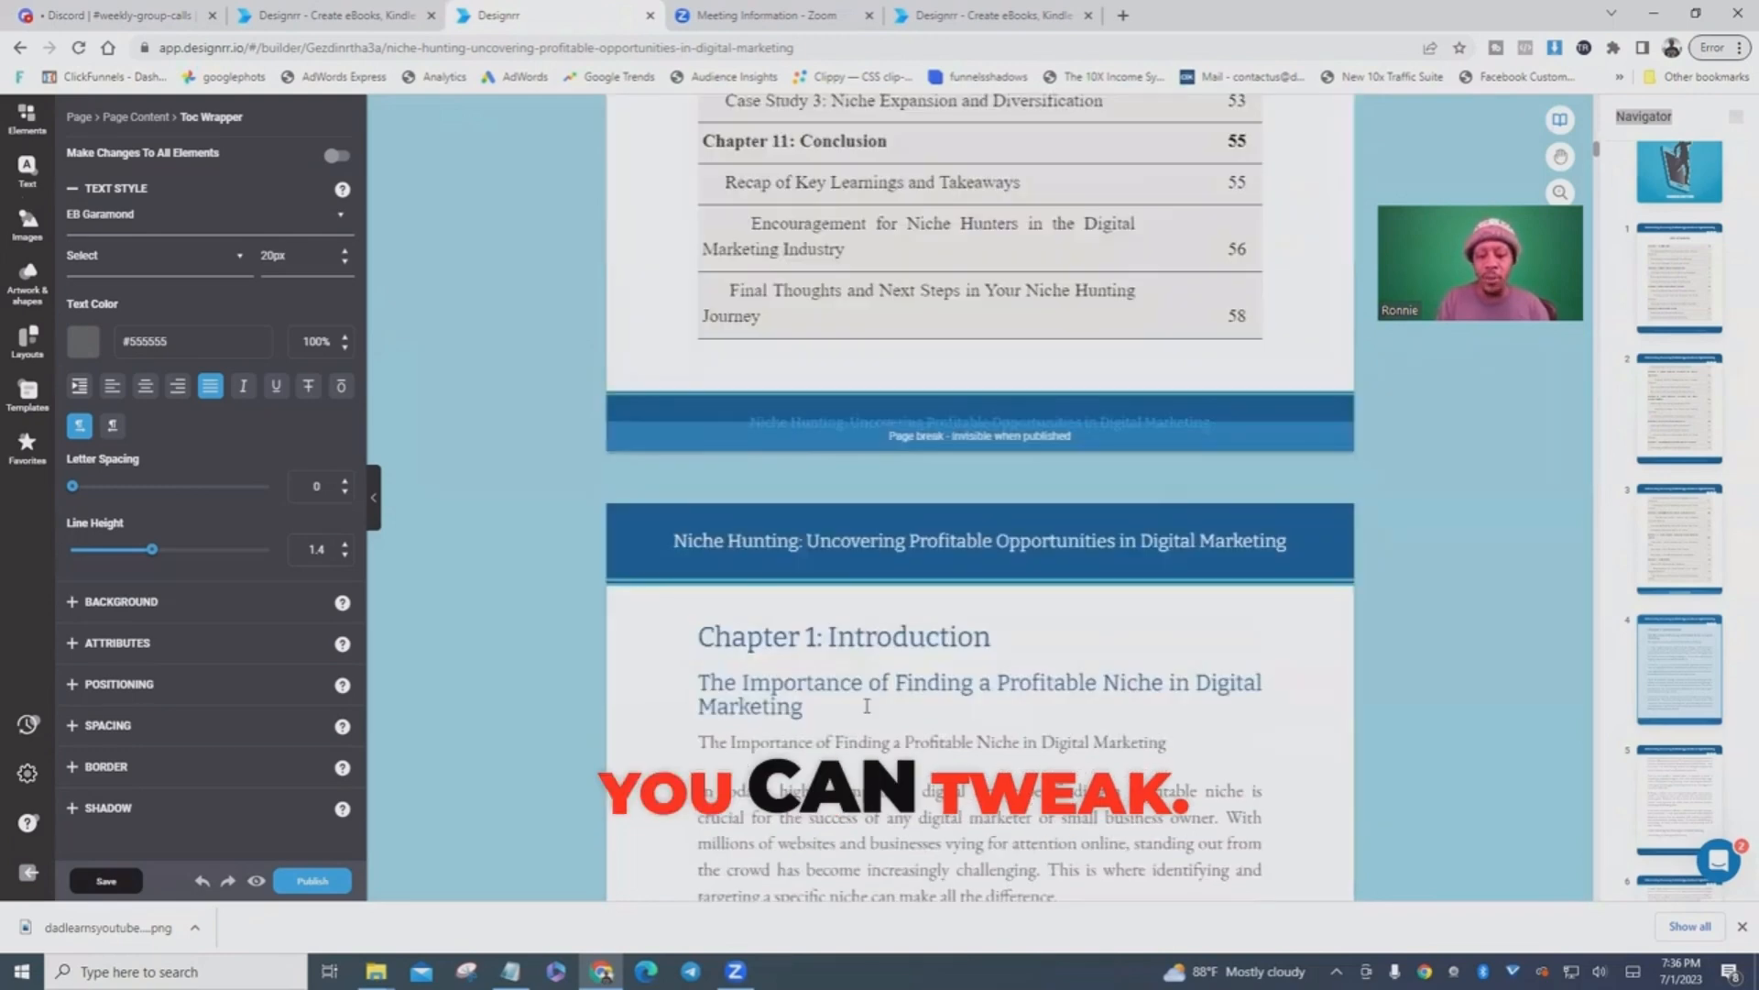
- Insert the uploaded Affiliate Income Network System image on a new line below the Chapter 1 subheading and shrink it
scroll(837, 285, "down", 4)
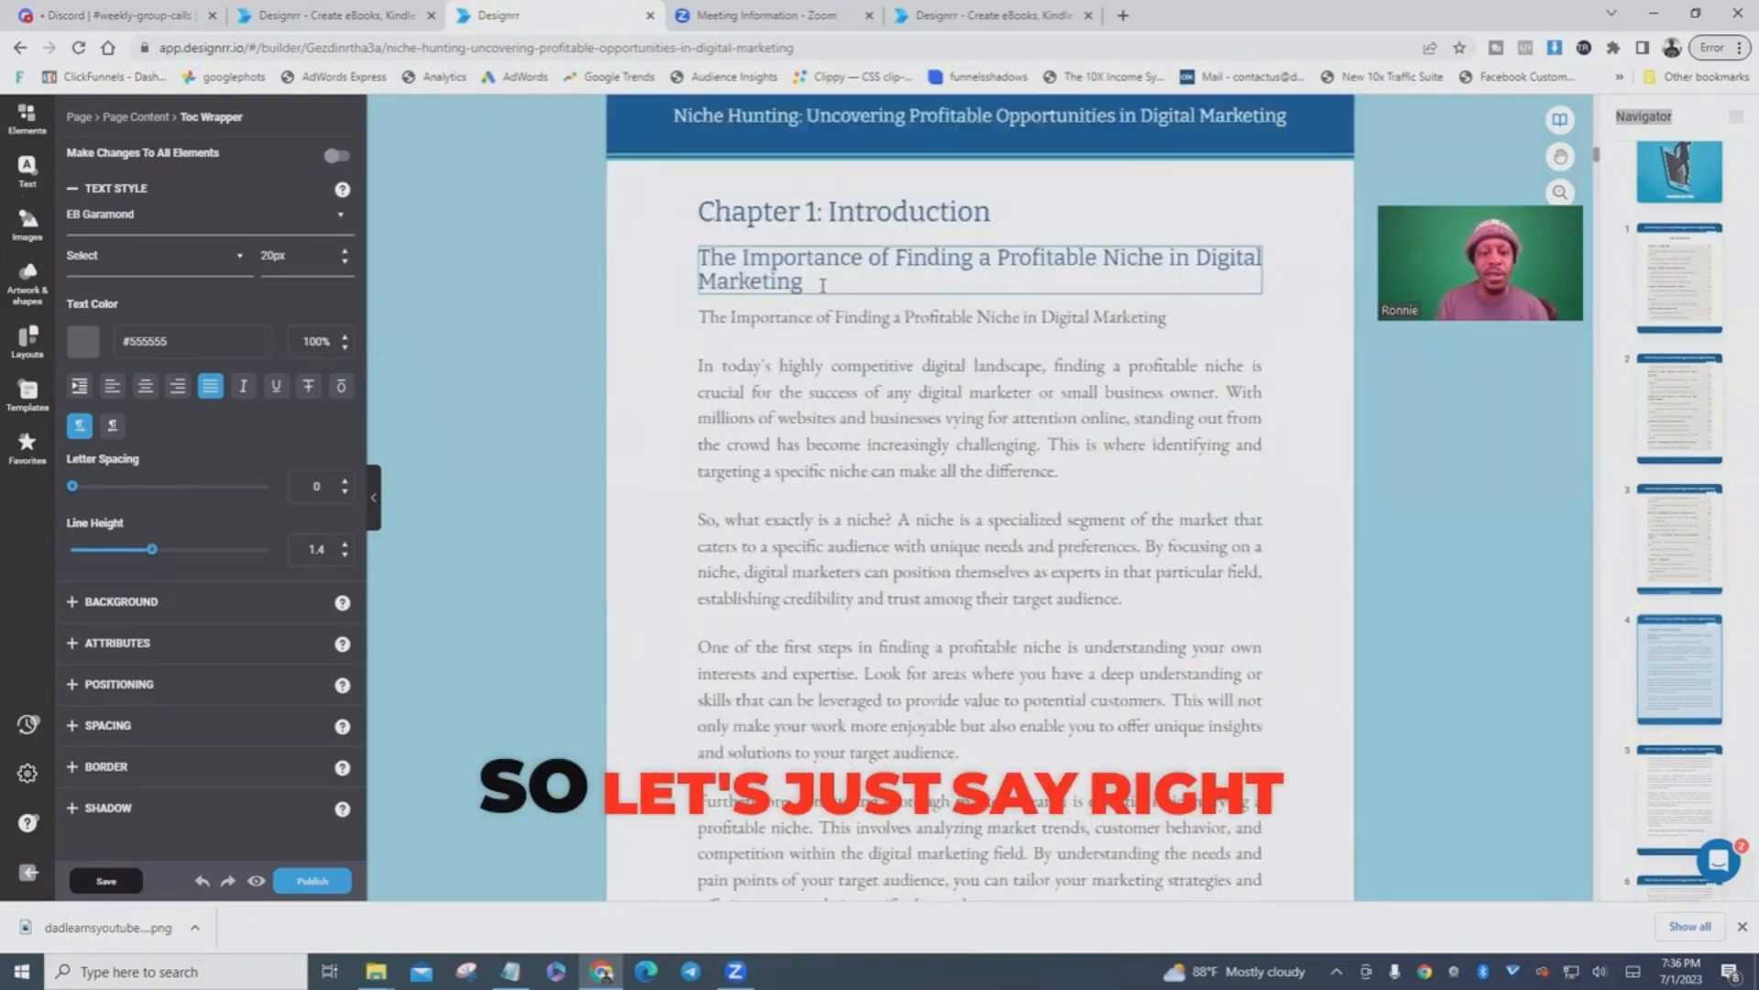
left_click(823, 285)
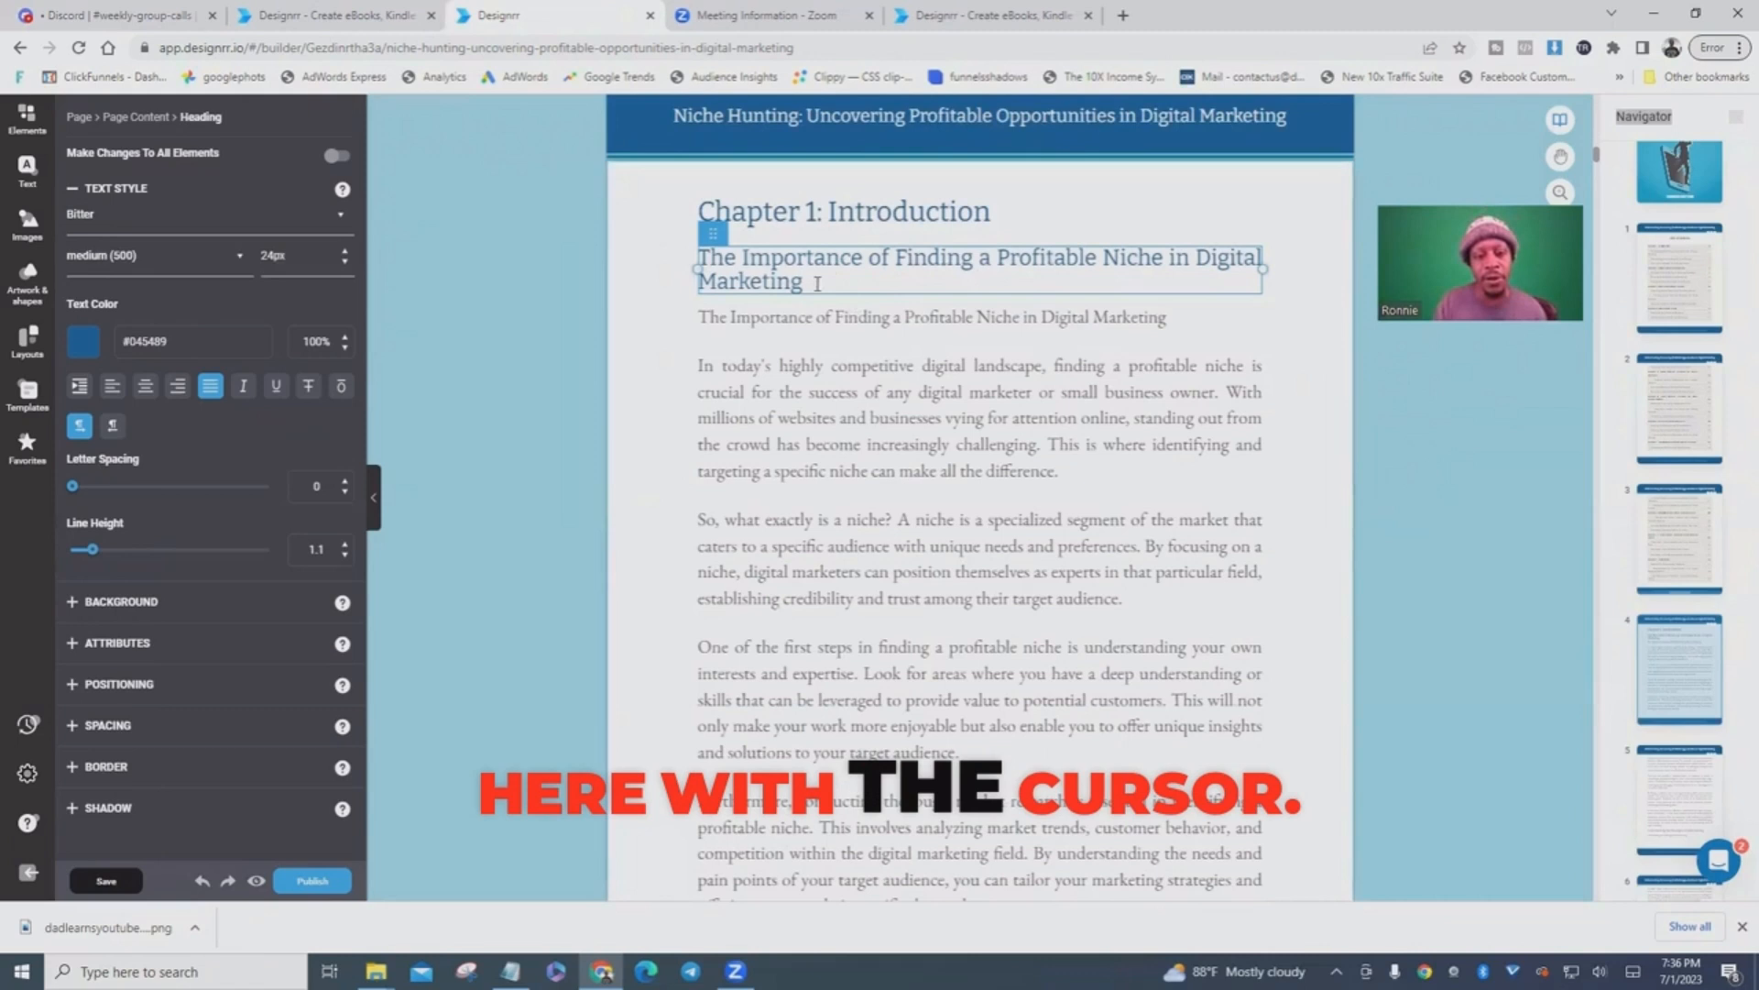
key("Return")
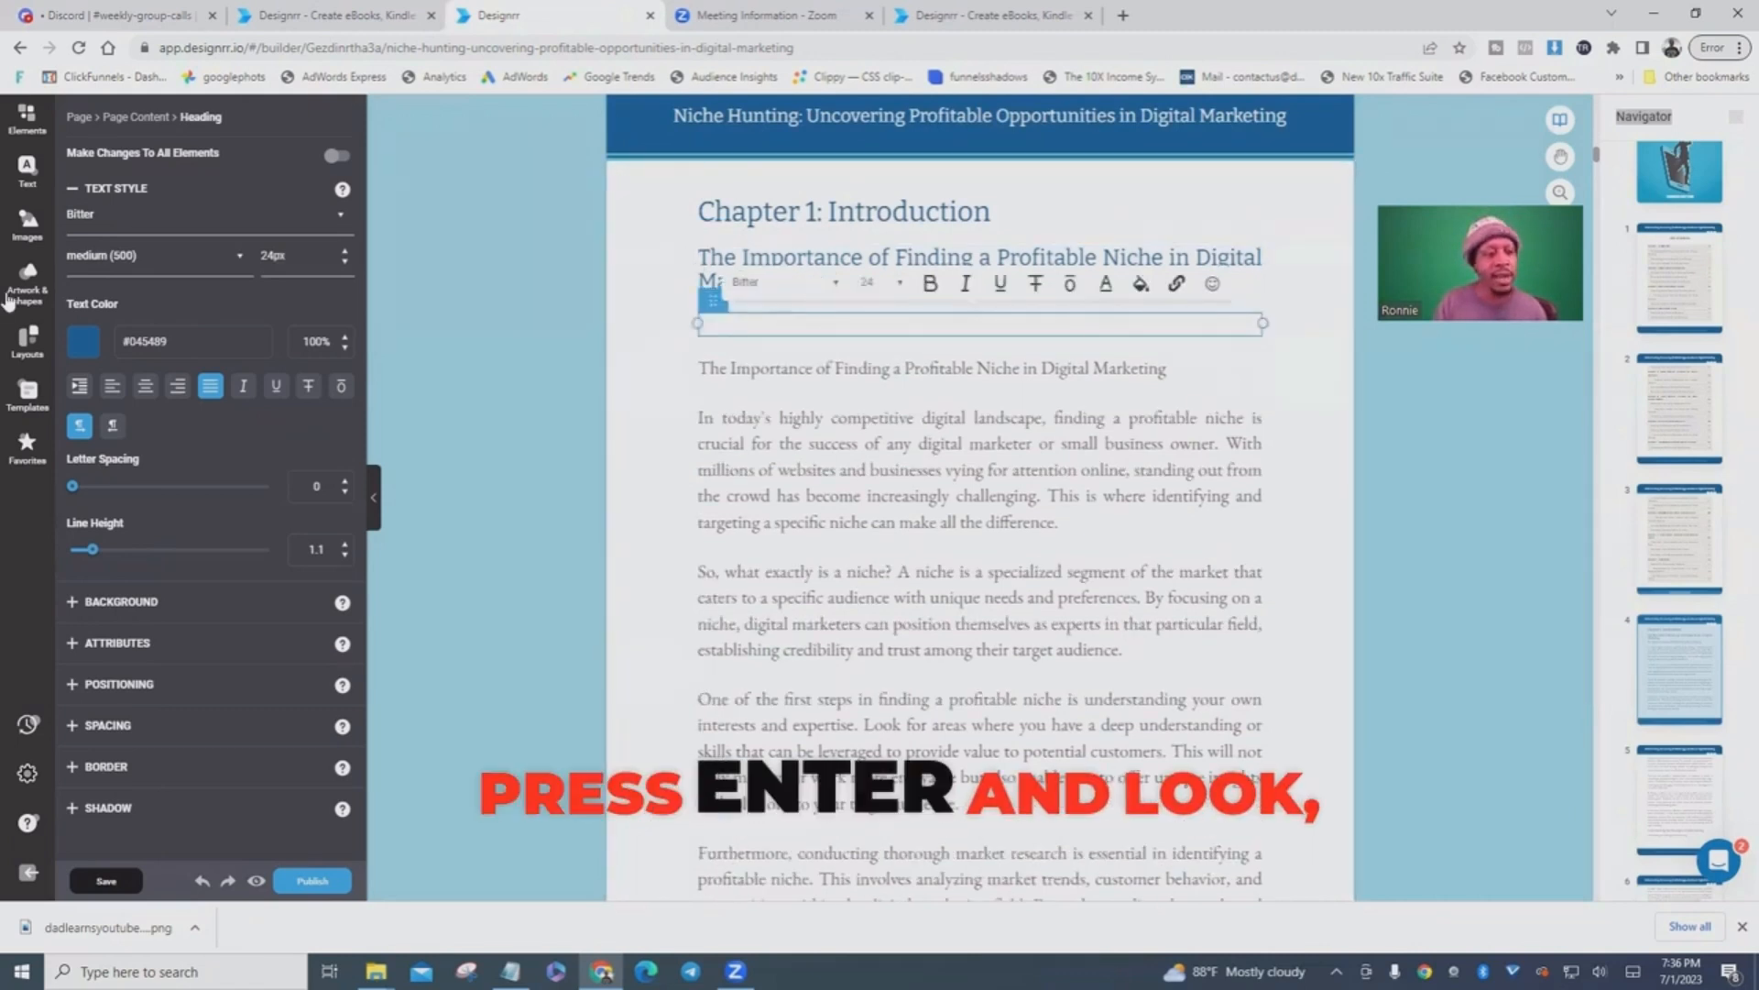
left_click(28, 223)
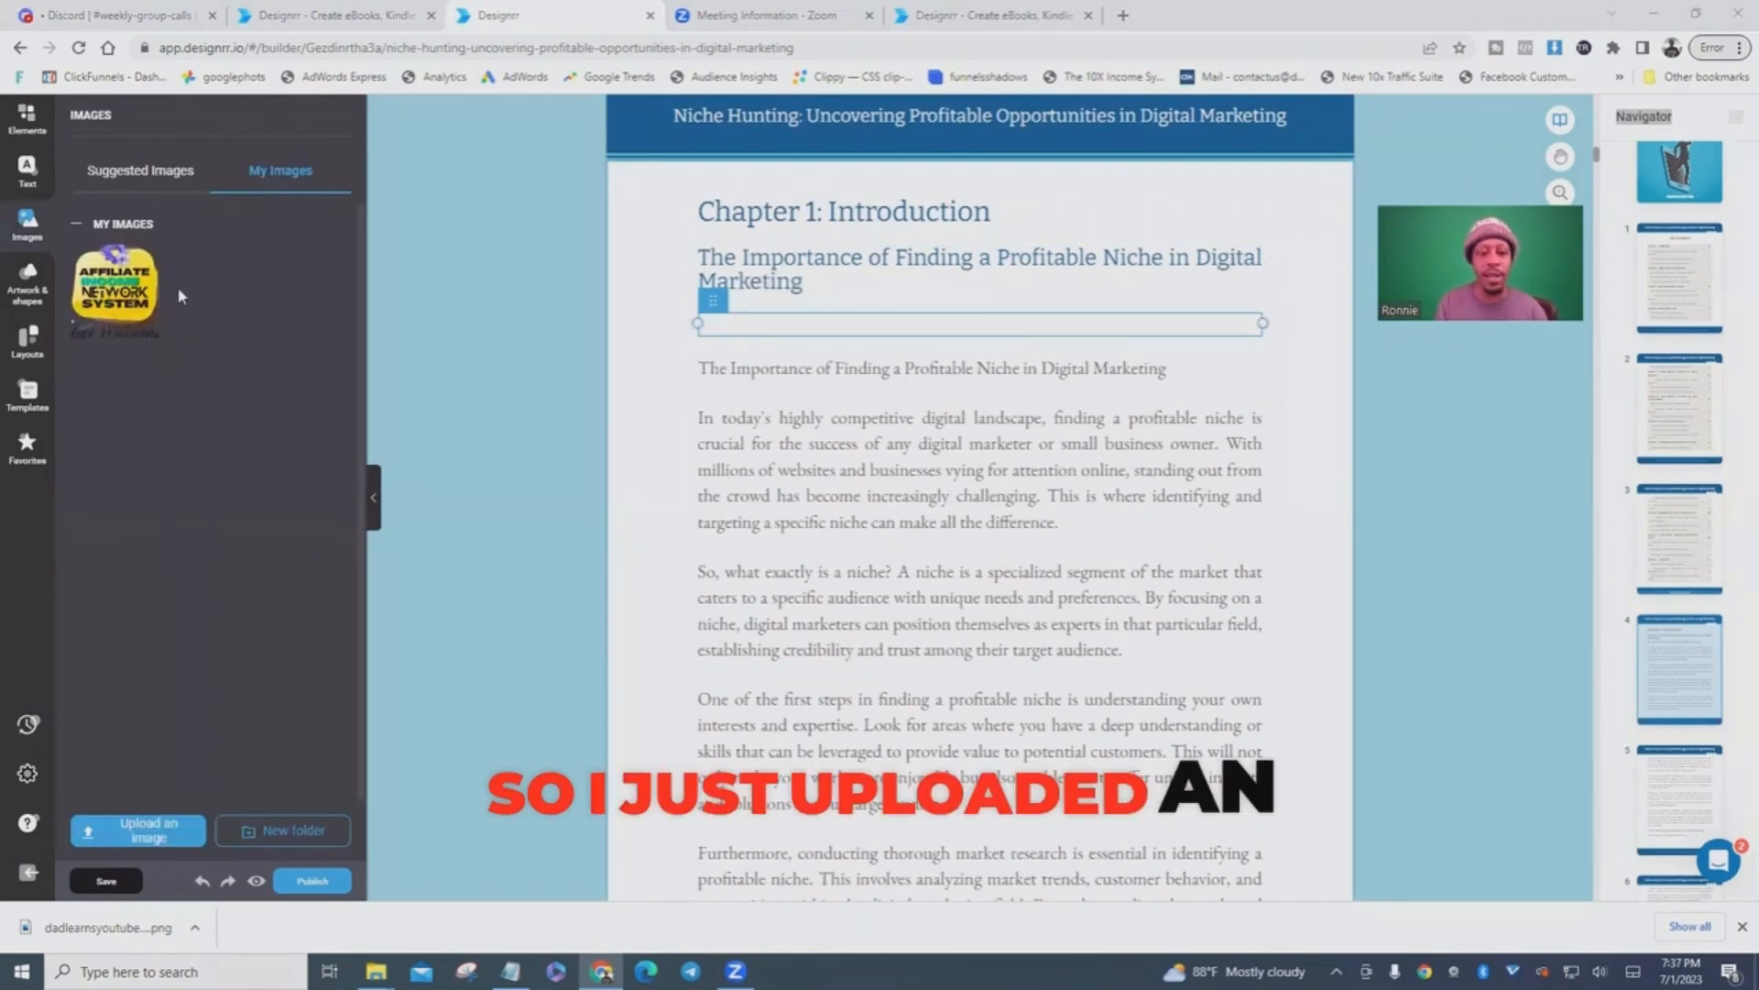
left_click_drag(139, 288, 810, 347)
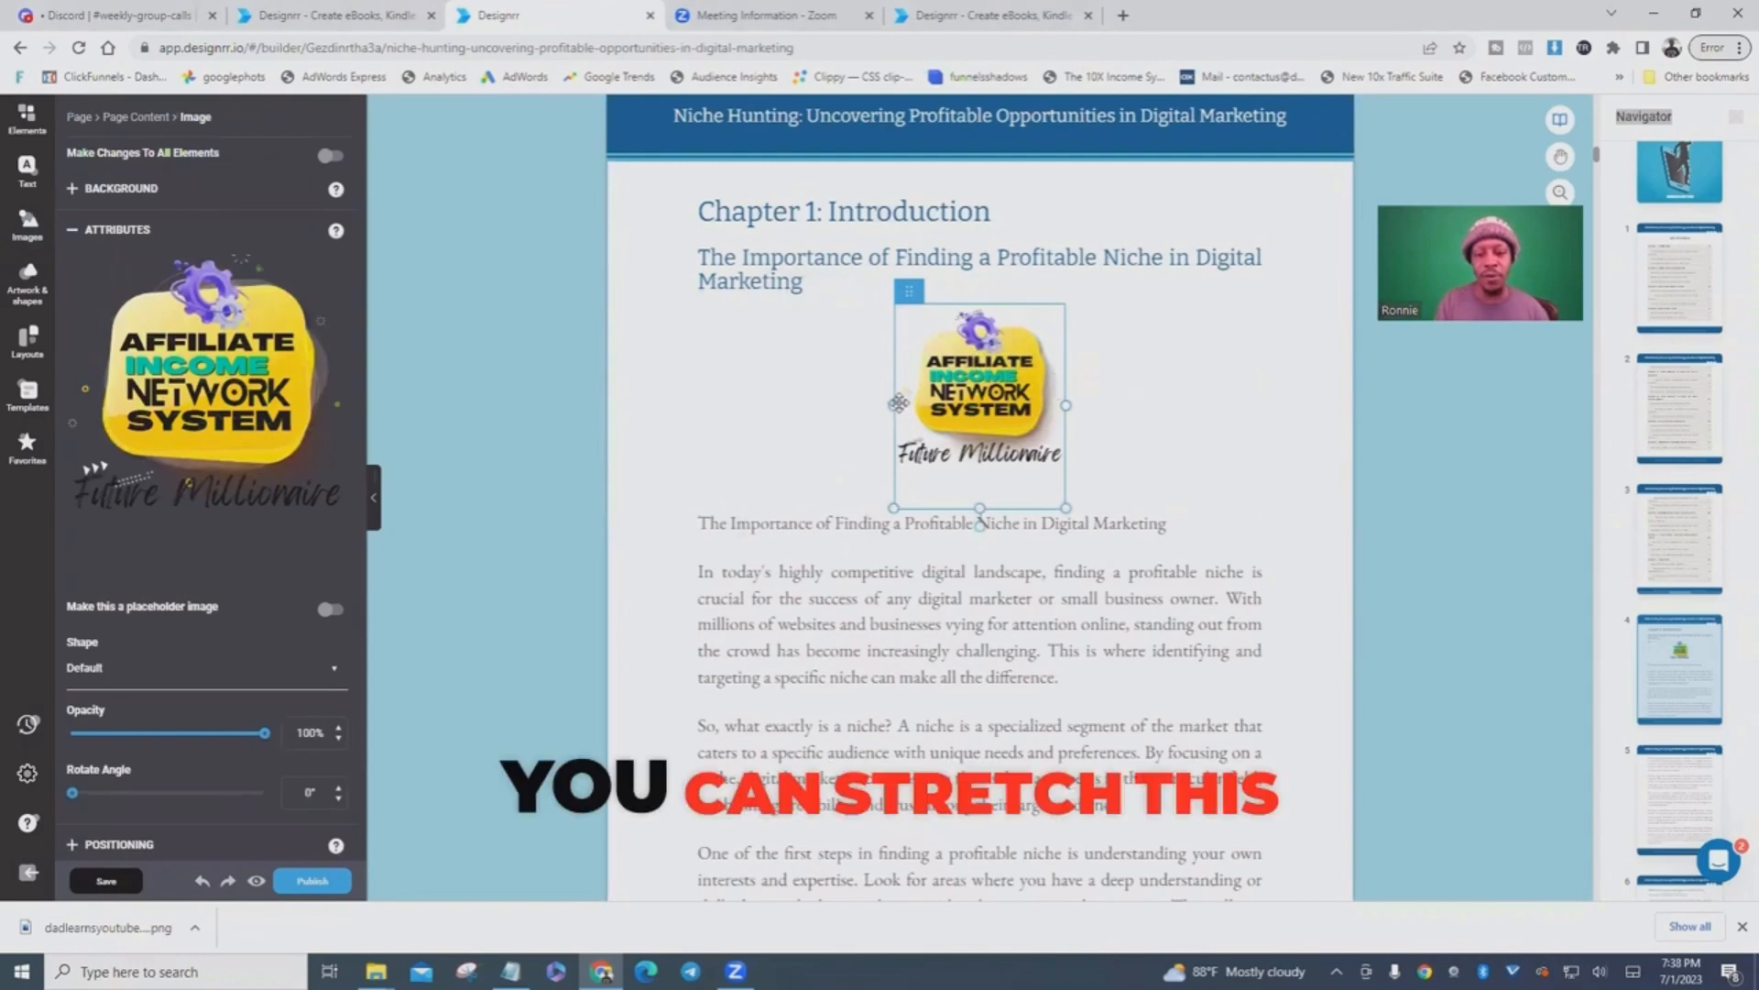
left_click_drag(870, 402, 902, 401)
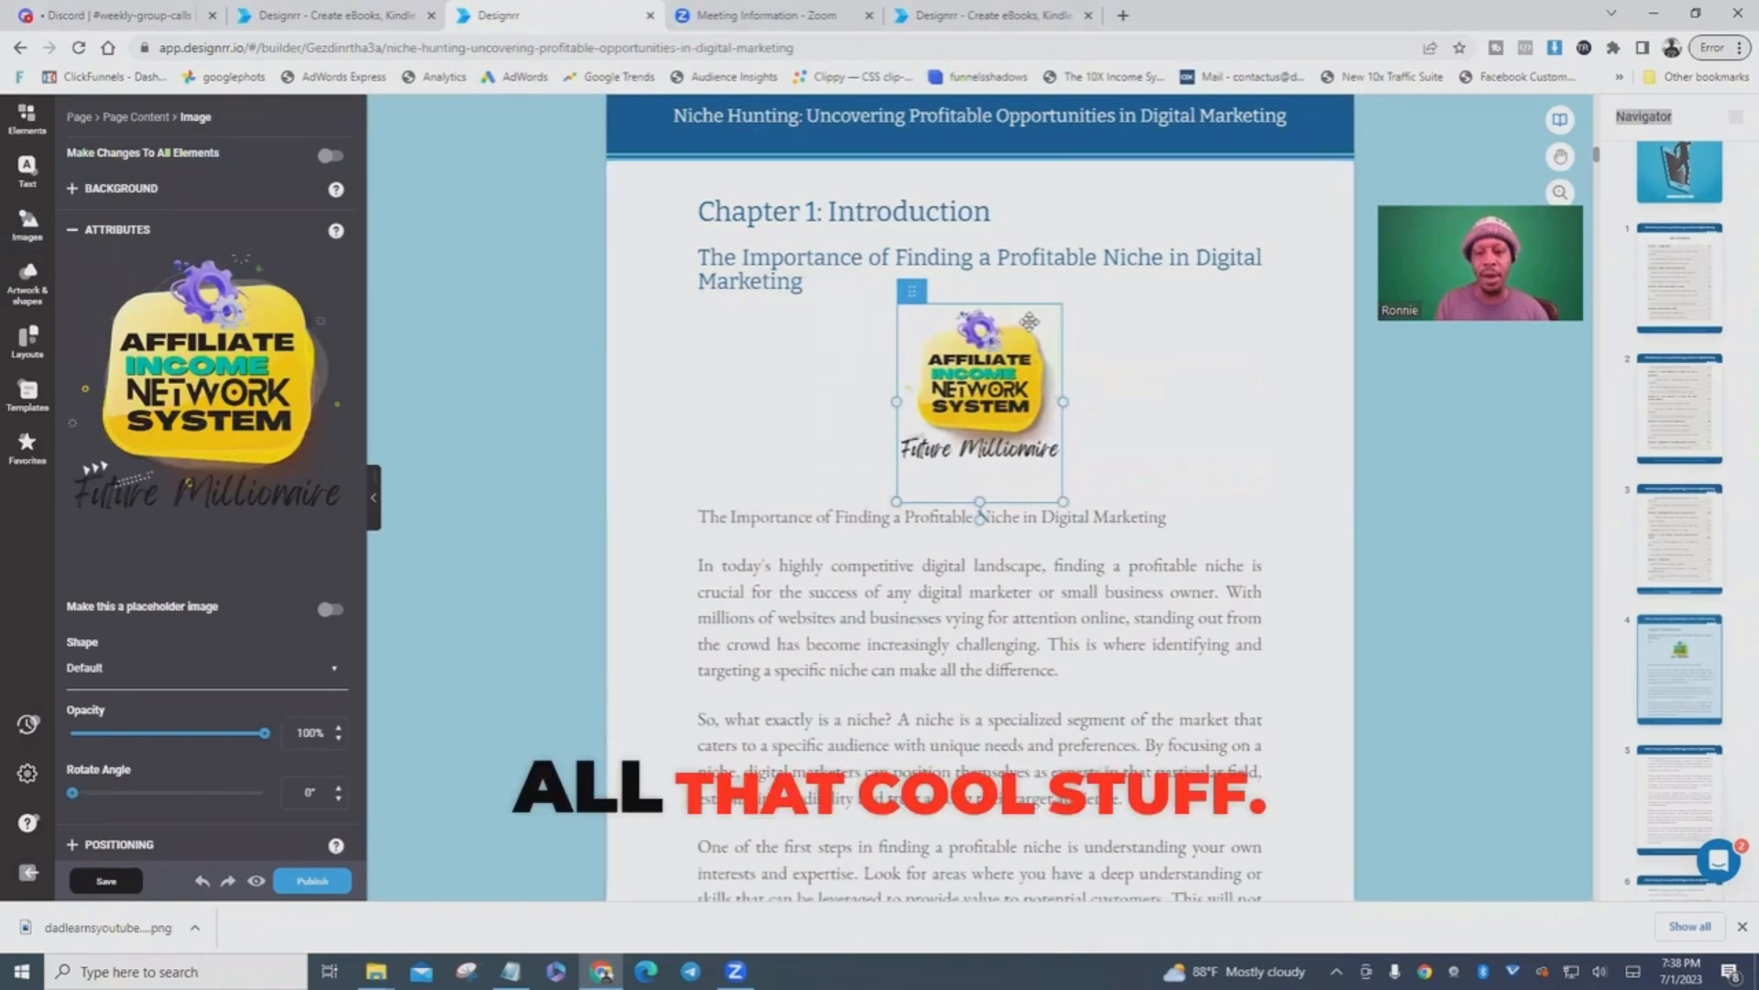
- Examine the elements that can be added to the eBook, including the QR code, media and worksheet elements
left_click(10, 131)
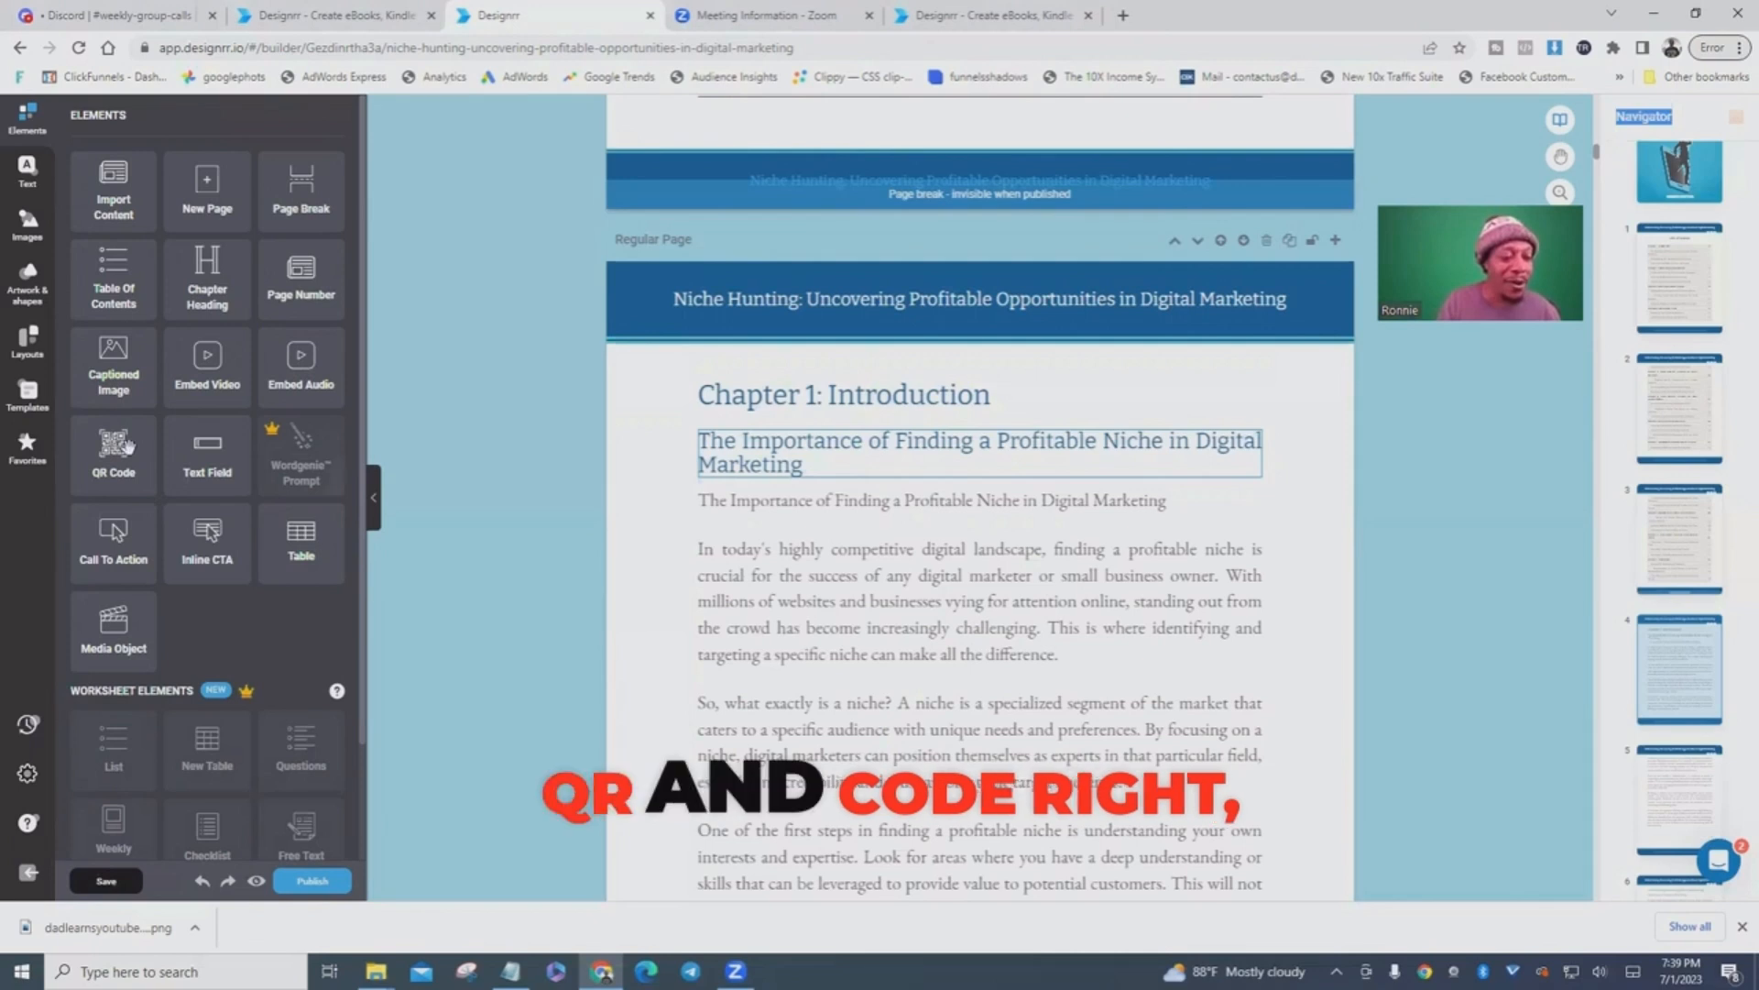
mouse_move(301, 463)
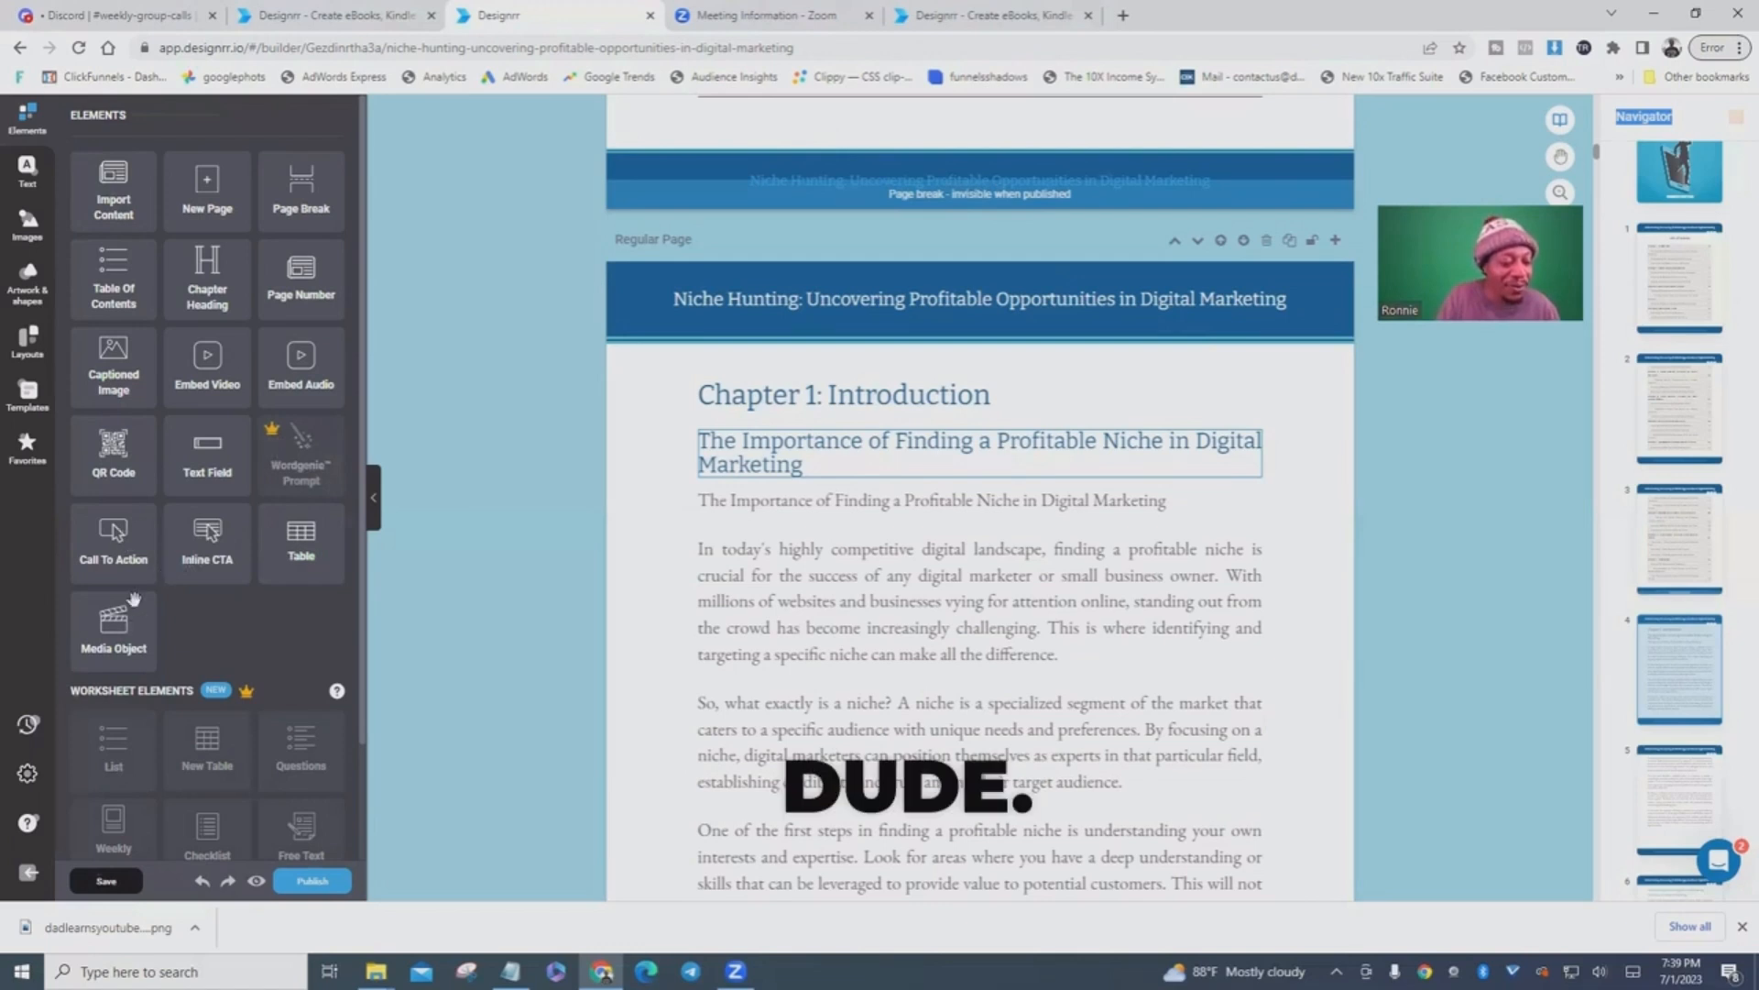
scroll(135, 611, "down", 2)
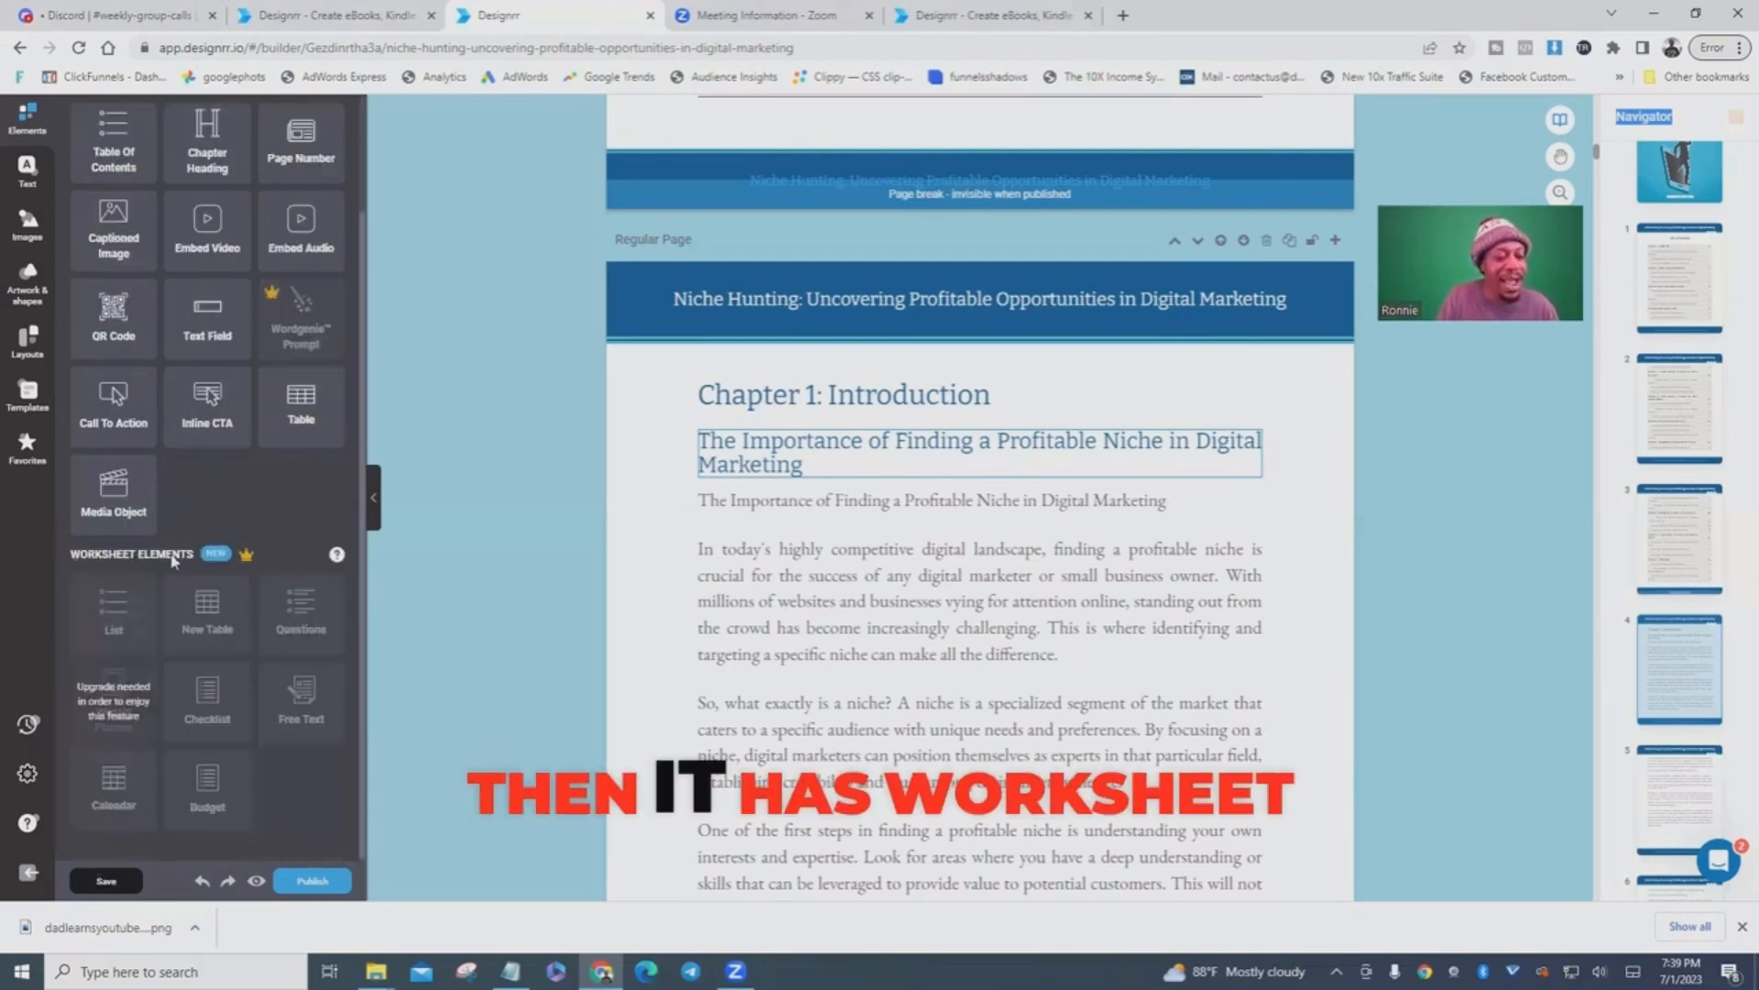